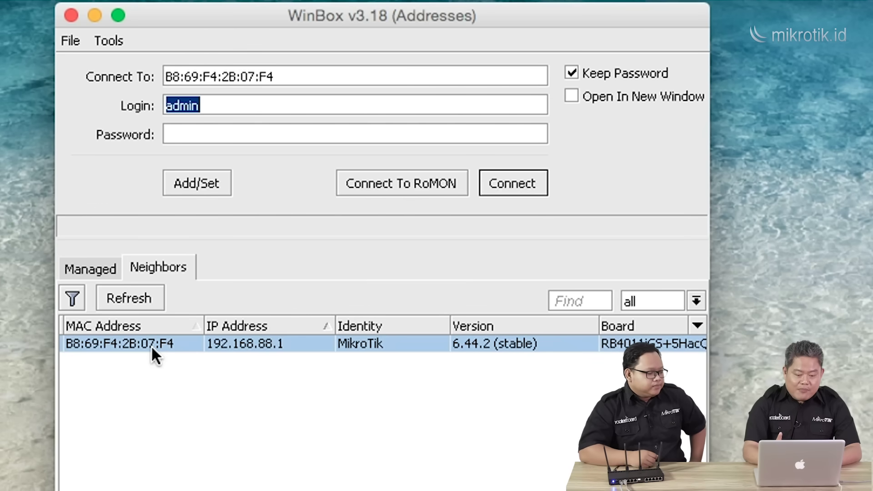
Connect to the RB4011 router using its MAC address and remove the default configuration.
{"action": "left_click", "coordinate": [258, 342]}
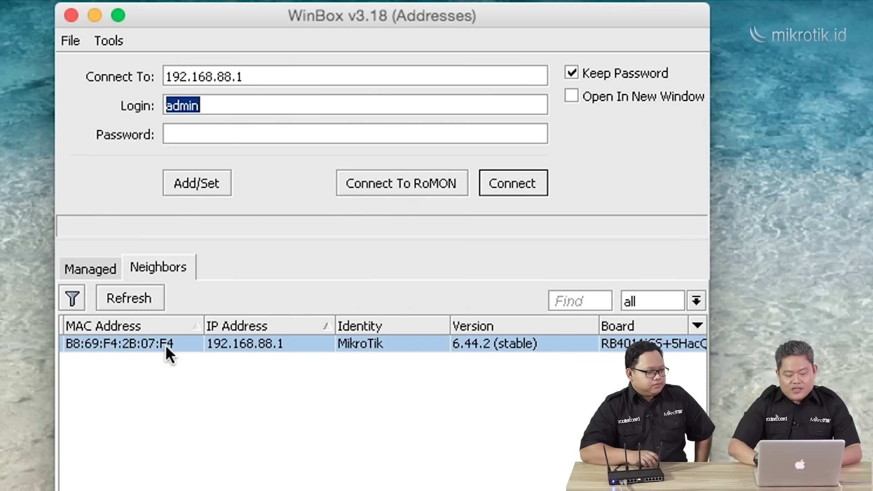
{"action": "left_click", "coordinate": [140, 343]}
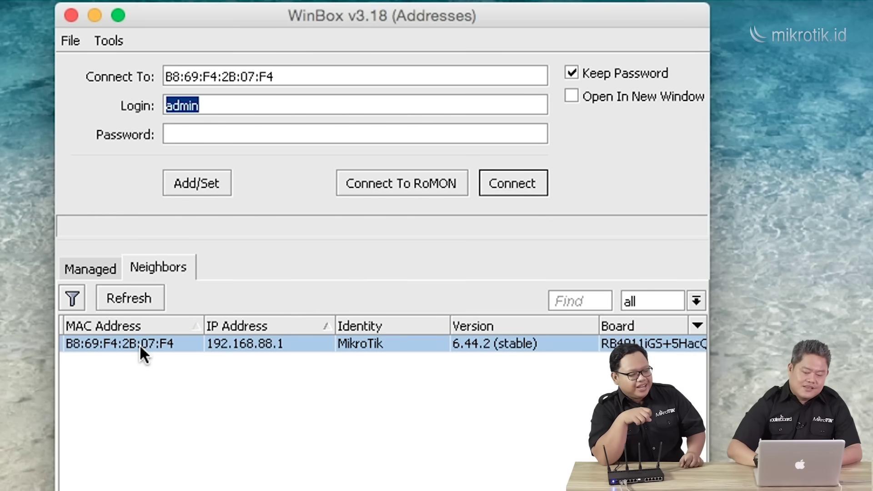
{"action": "left_click", "coordinate": [510, 190]}
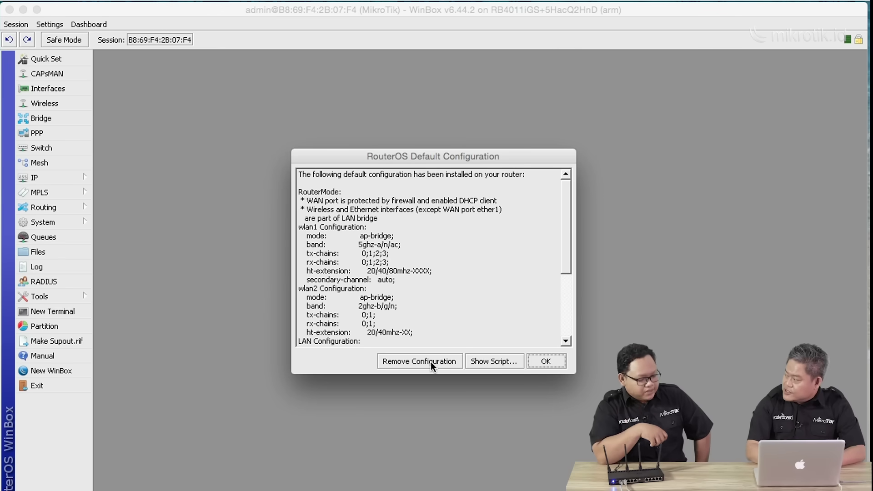
{"action": "left_click", "coordinate": [431, 362]}
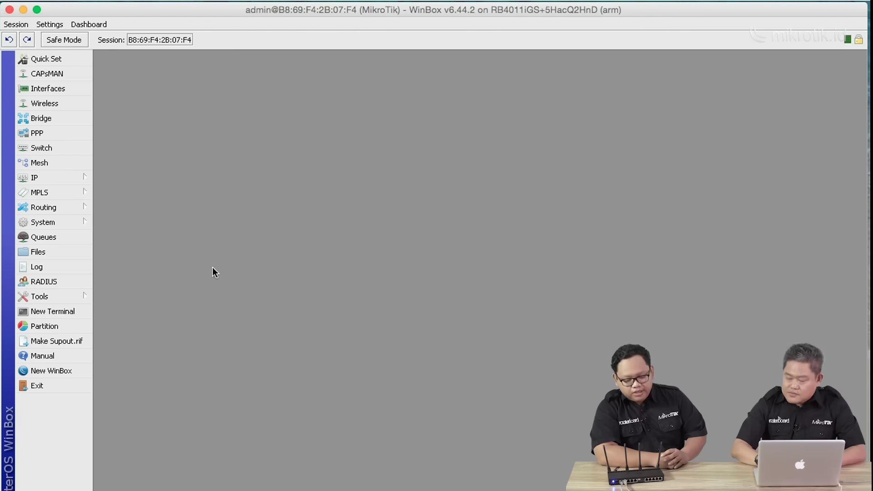
Check that the IP Addresses list is empty after the configuration wipe.
{"action": "left_click", "coordinate": [59, 174]}
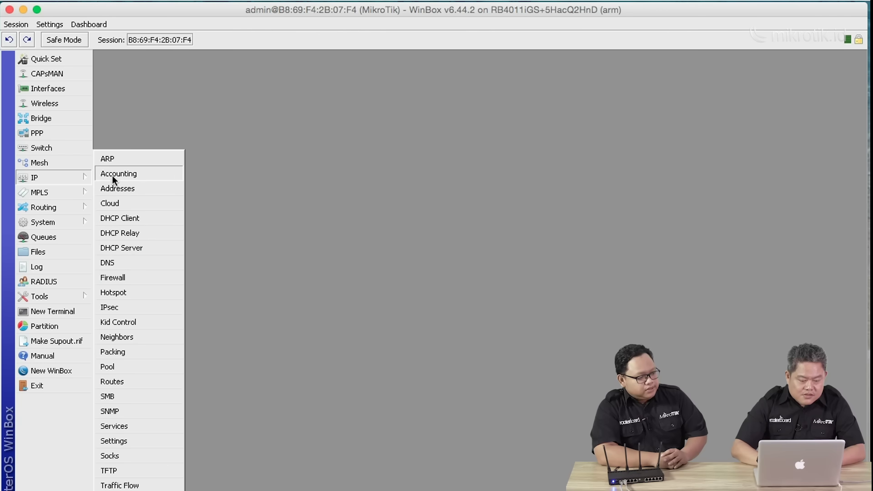
{"action": "left_click", "coordinate": [122, 190]}
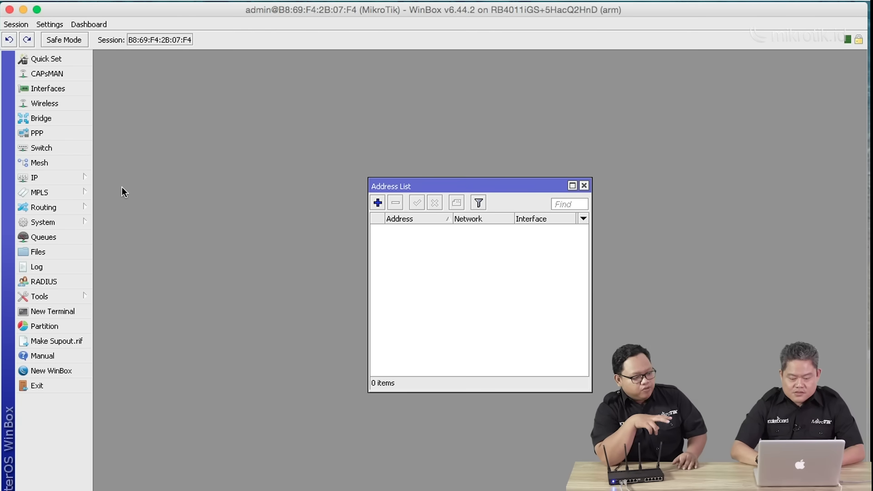
{"action": "key", "text": "super+h"}
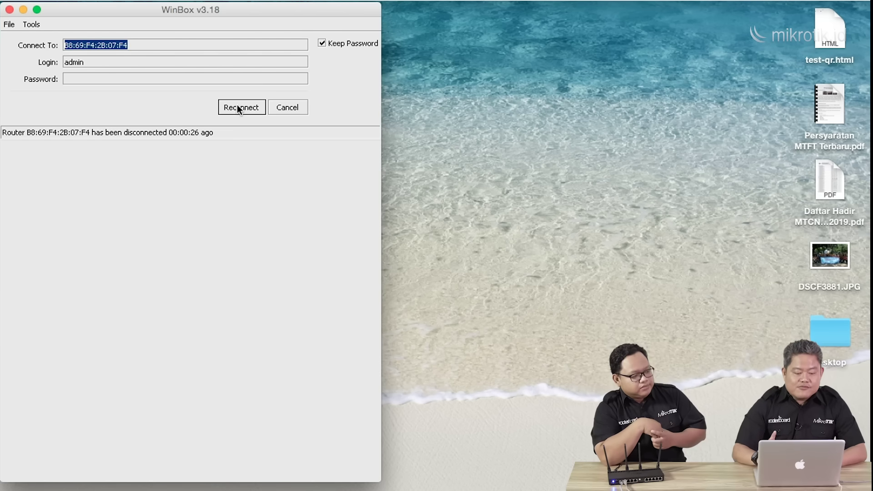
Reconnect to the reset router and confirm the firewall NAT and Mangle tabs are empty.
{"action": "left_click", "coordinate": [238, 108]}
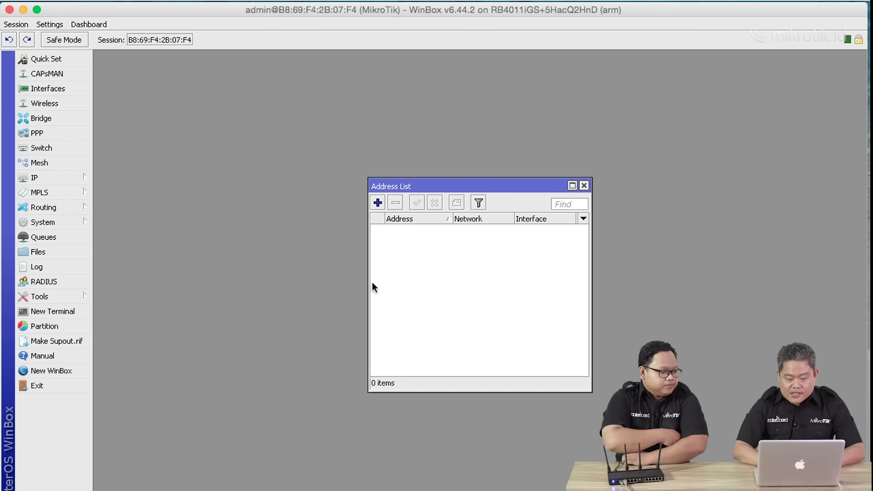
{"action": "left_click", "coordinate": [43, 177]}
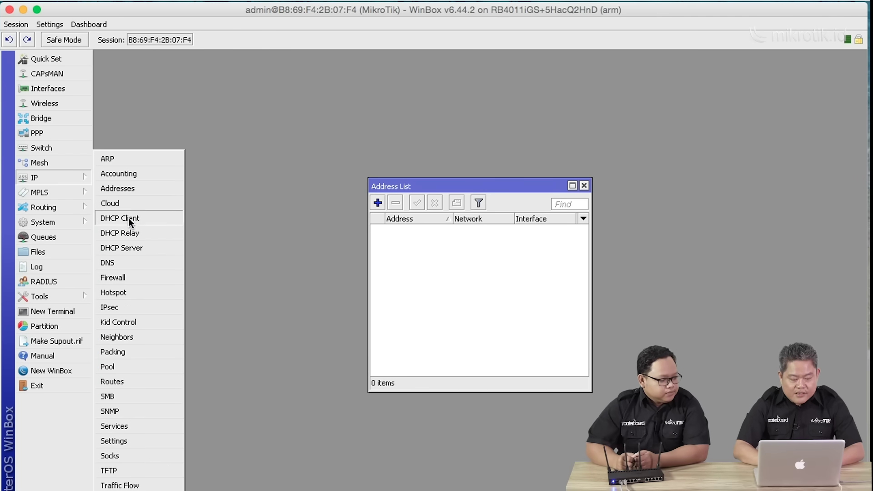
{"action": "left_click", "coordinate": [143, 277]}
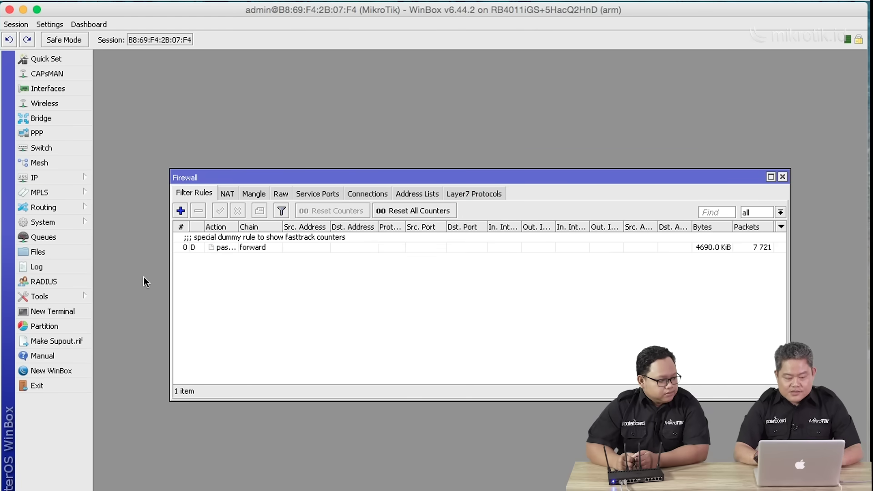
{"action": "left_click", "coordinate": [232, 195]}
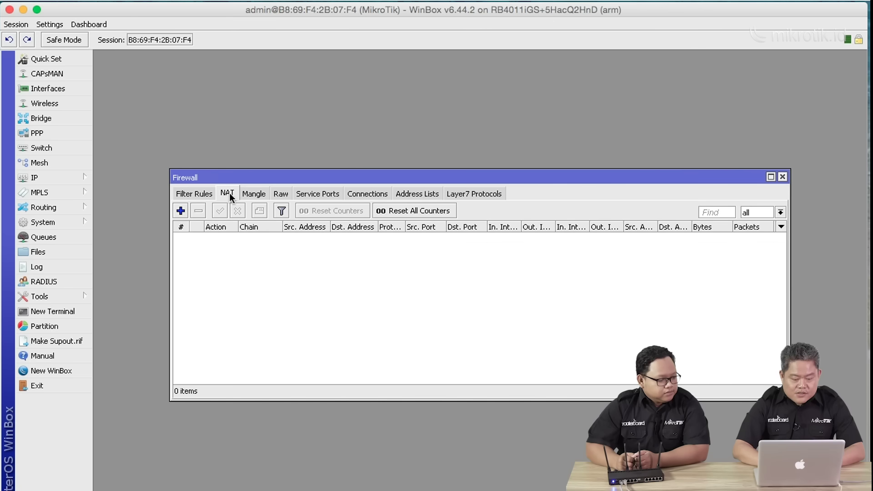
{"action": "left_click", "coordinate": [254, 192]}
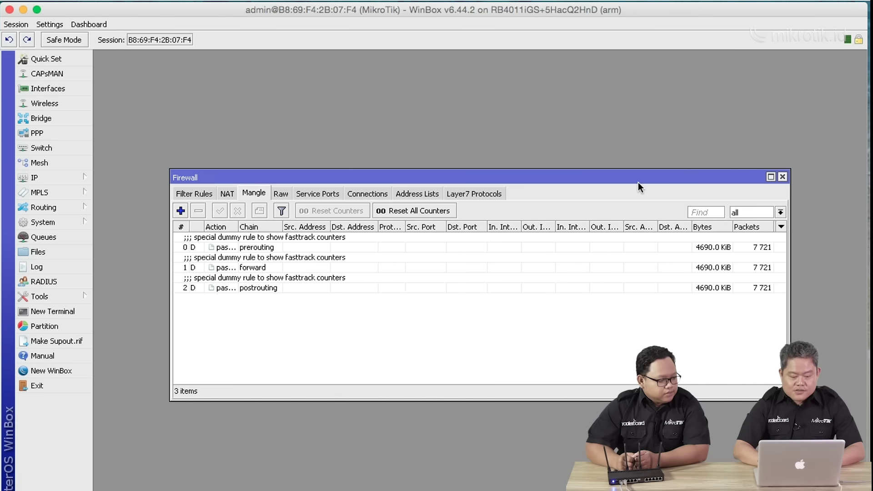
{"action": "left_click", "coordinate": [783, 178]}
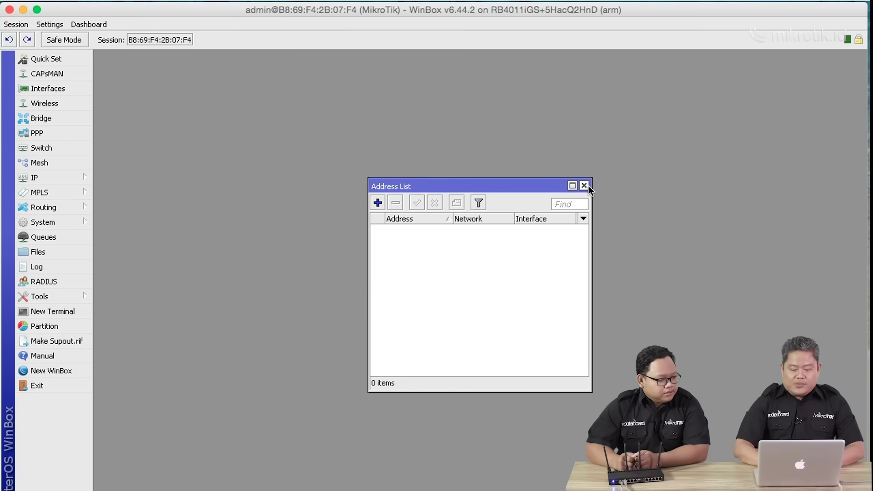
{"action": "left_click", "coordinate": [584, 186]}
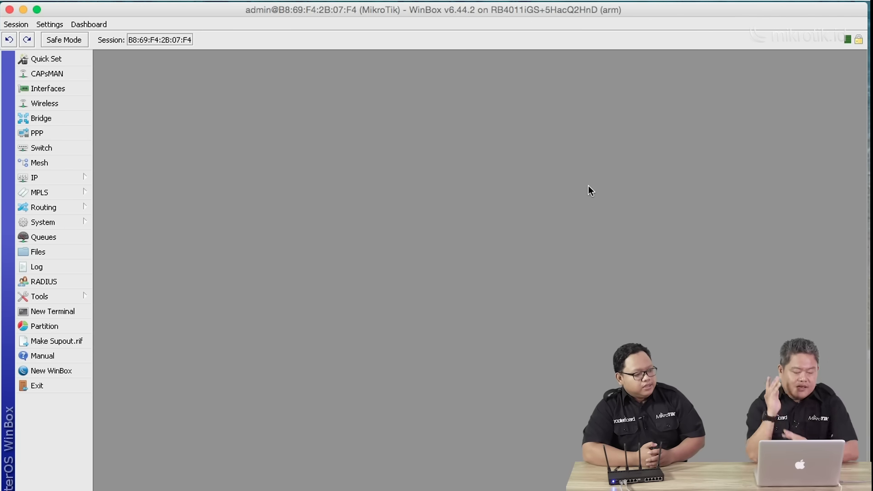
{"action": "left_click", "coordinate": [61, 222]}
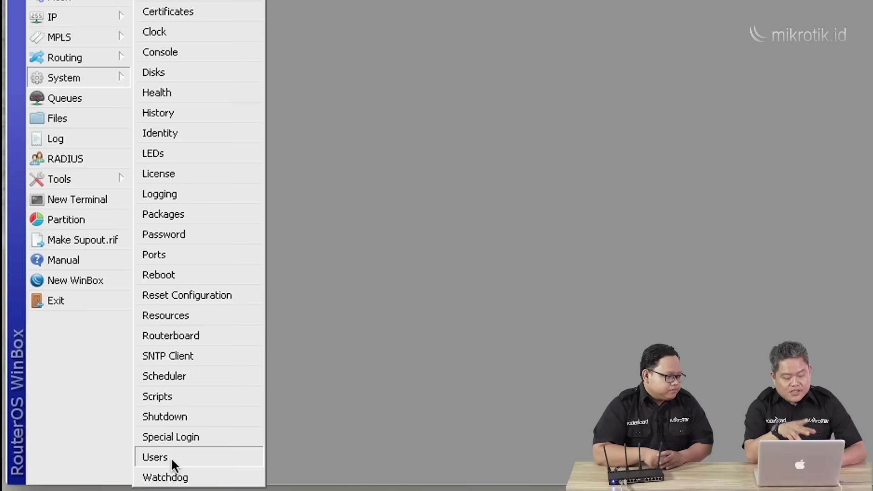
Show the User List, which holds only the admin account in the full group.
{"action": "left_click", "coordinate": [171, 458]}
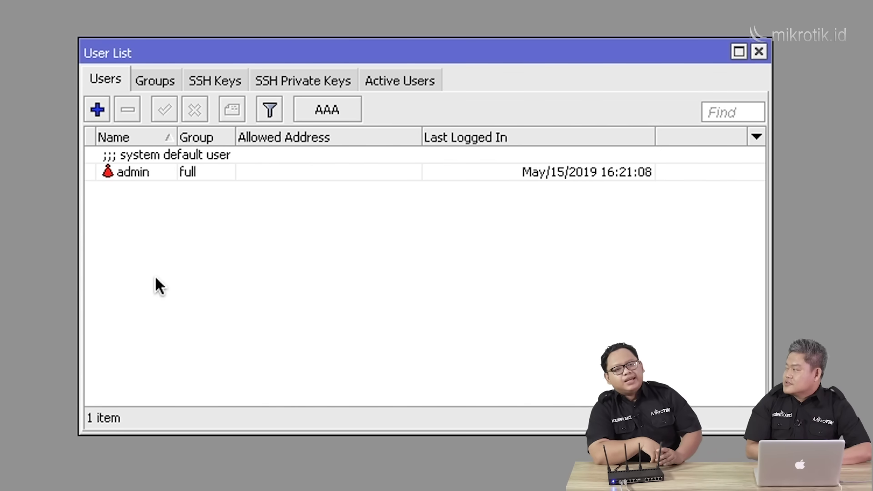
Add a full-group account named 'user' protected by a confirmed password.
{"action": "left_click", "coordinate": [97, 104]}
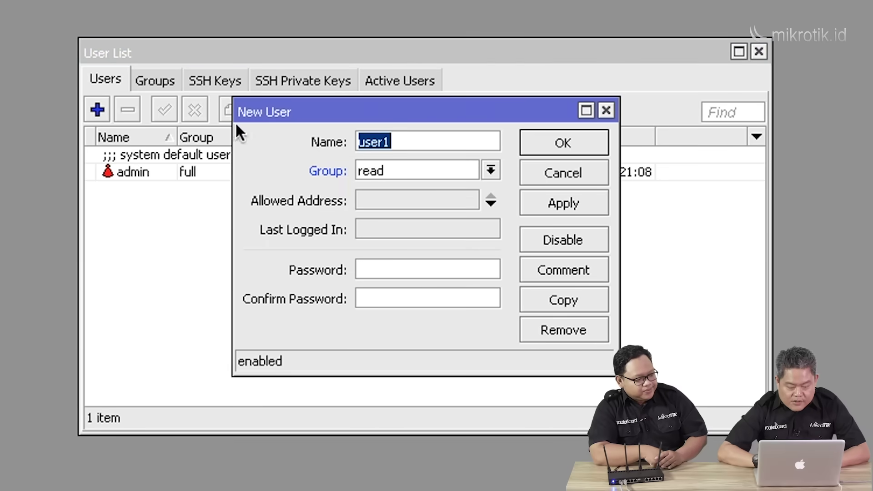
{"action": "type", "text": "user"}
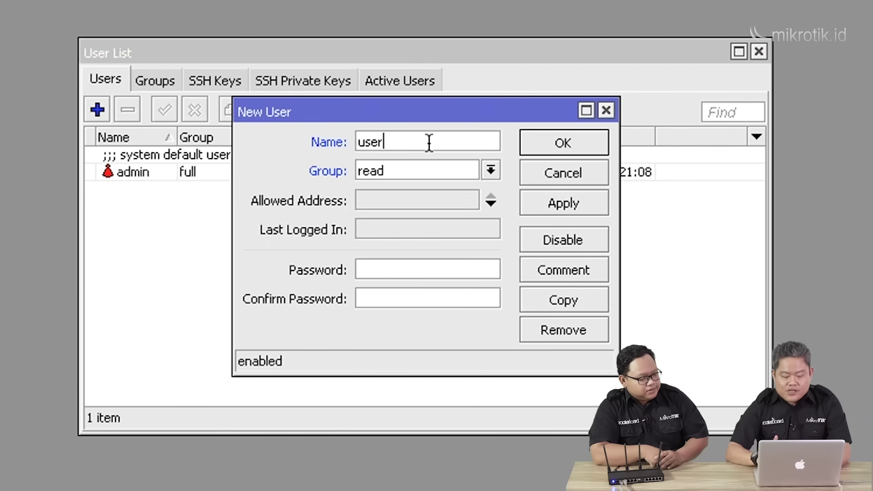
{"action": "left_click", "coordinate": [486, 169]}
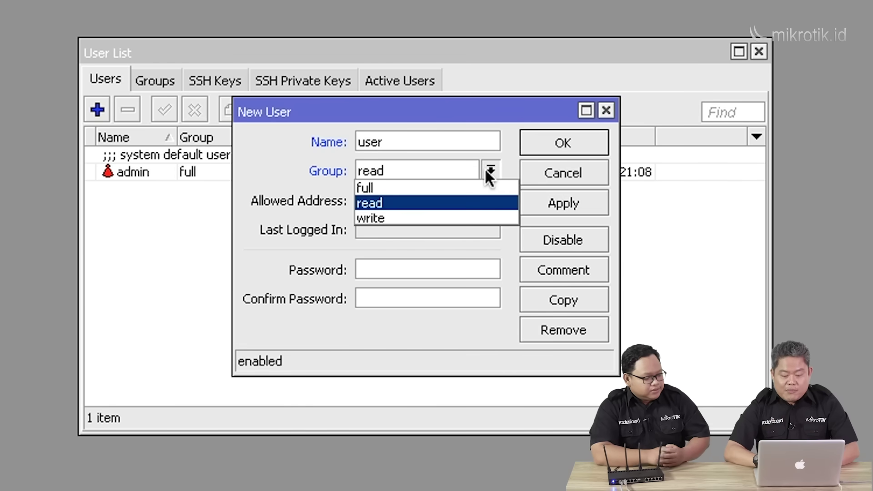
{"action": "left_click", "coordinate": [447, 191]}
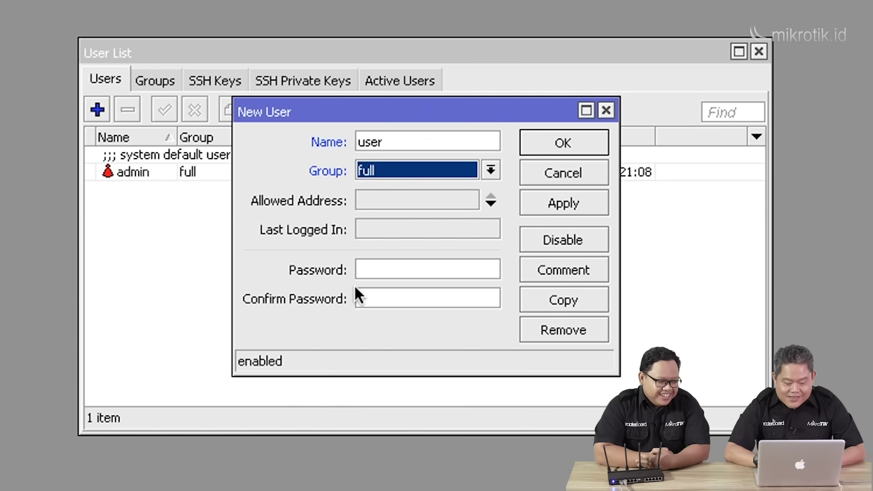
{"action": "left_click", "coordinate": [389, 272]}
{"action": "type", "text": "*********"}
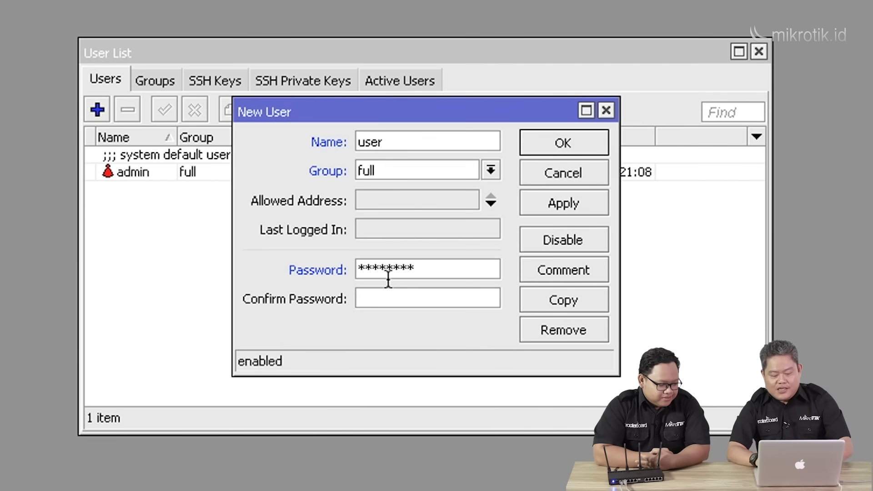
{"action": "left_click", "coordinate": [380, 301]}
{"action": "type", "text": "********"}
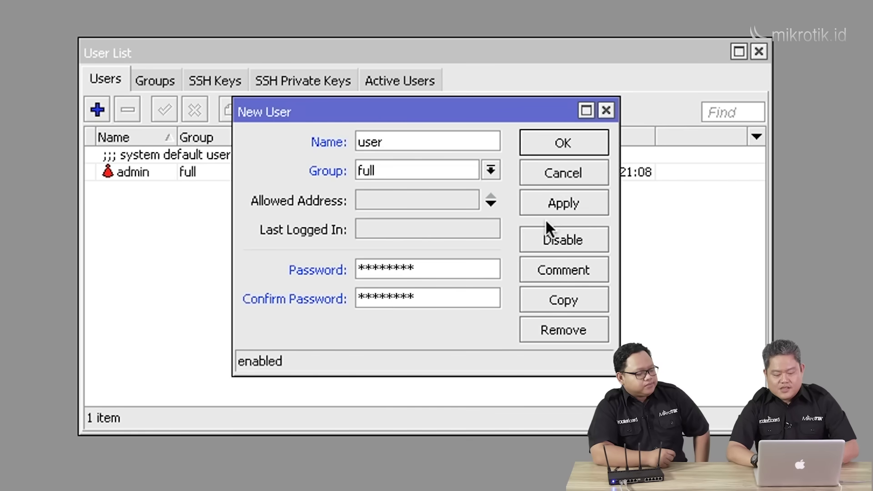
{"action": "left_click", "coordinate": [569, 199]}
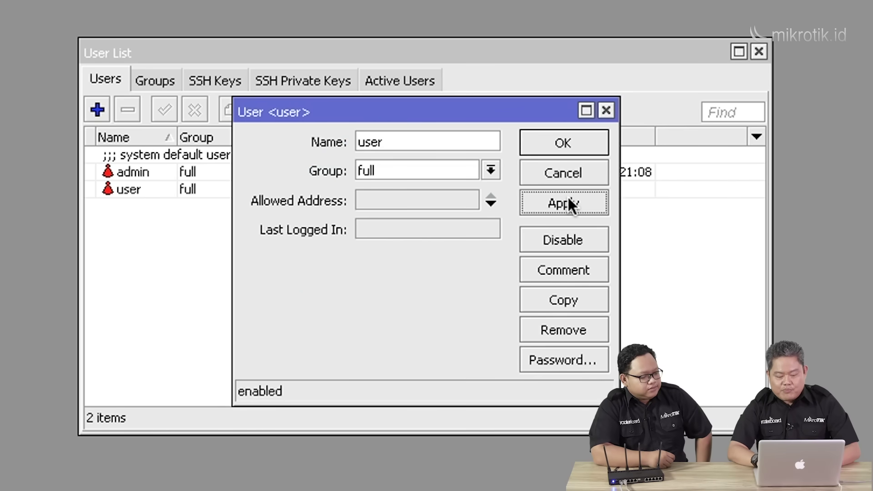
{"action": "left_click", "coordinate": [575, 144]}
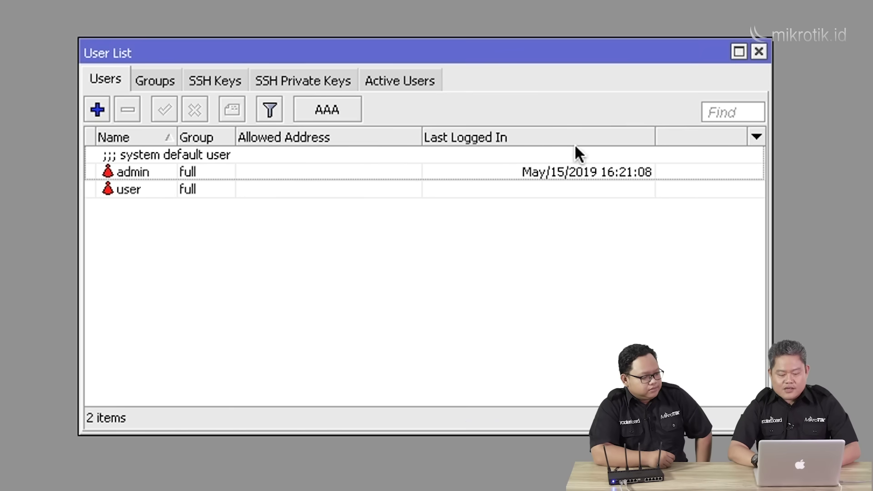
{"action": "left_click", "coordinate": [258, 174]}
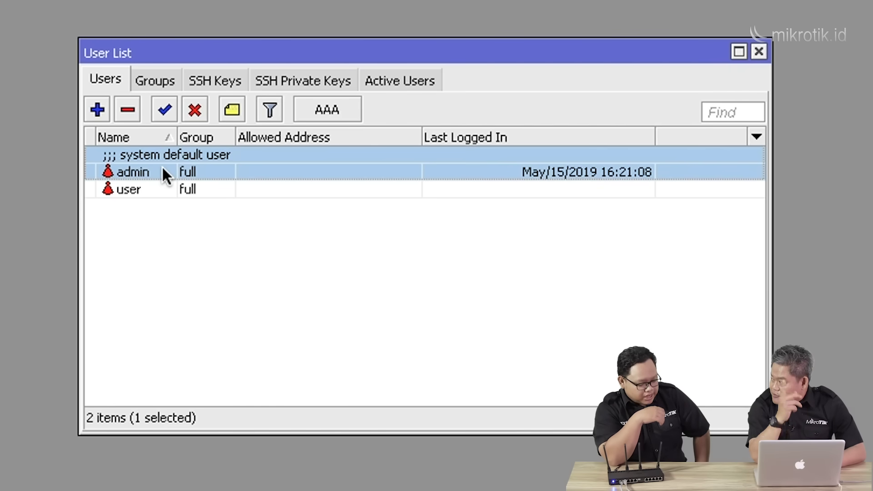
Disable the admin account and dismiss the missing-program error.
{"action": "left_click", "coordinate": [198, 108]}
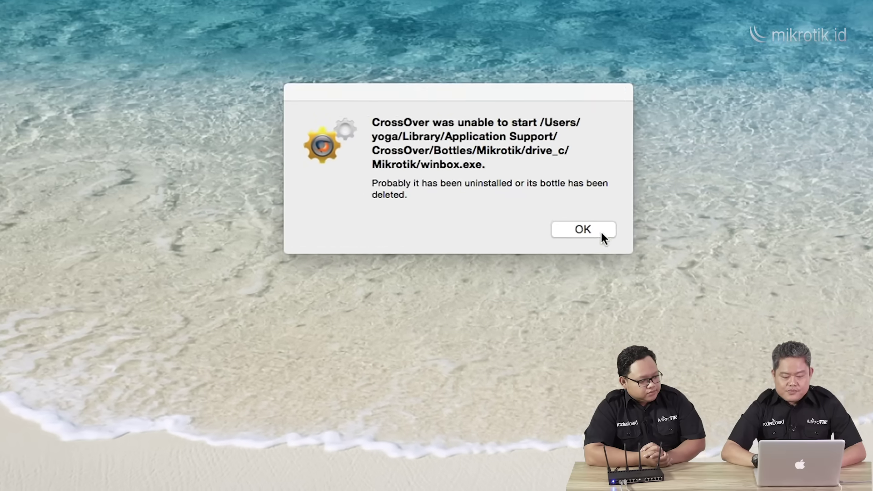
{"action": "left_click", "coordinate": [555, 123]}
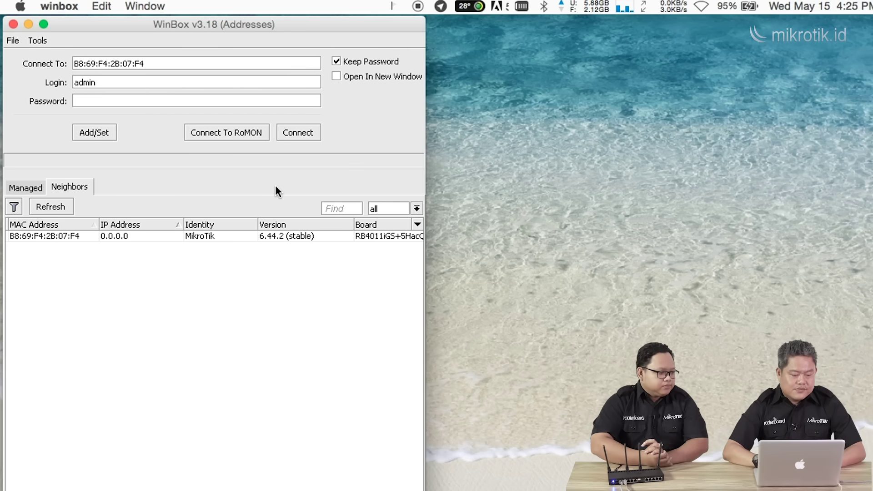
Log back in to the router as 'user' with its password, then close the User List.
{"action": "left_click", "coordinate": [34, 235]}
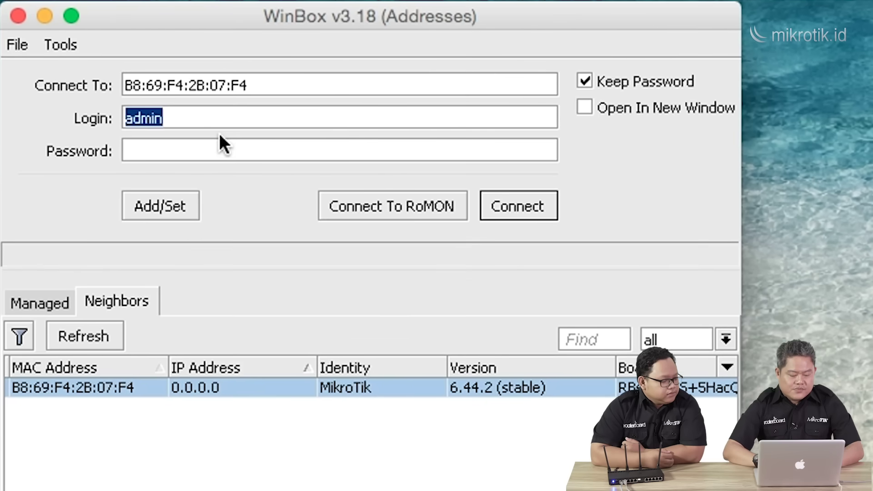
{"action": "type", "text": "tekn"}
{"action": "key", "text": "BackSpace"}
{"action": "key", "text": "BackSpace"}
{"action": "key", "text": "BackSpace"}
{"action": "key", "text": "BackSpace"}
{"action": "type", "text": "user"}
{"action": "key", "text": "Tab"}
{"action": "type", "text": "********"}
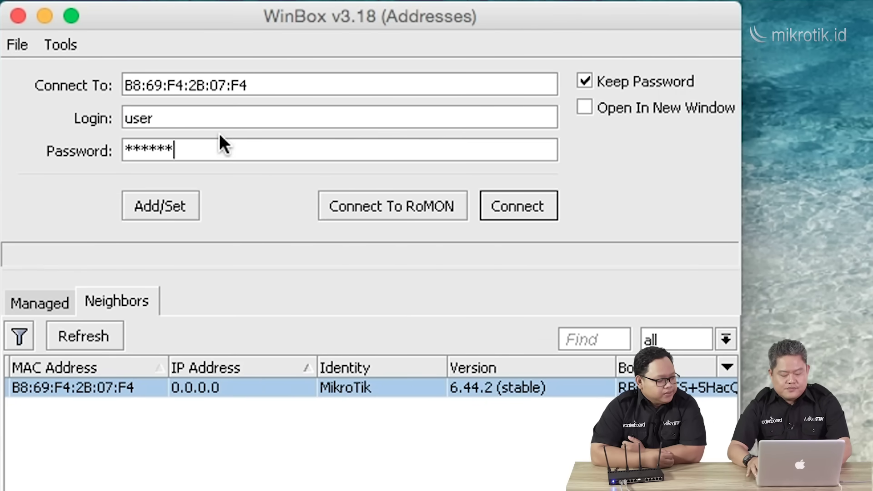
{"action": "key", "text": "Return"}
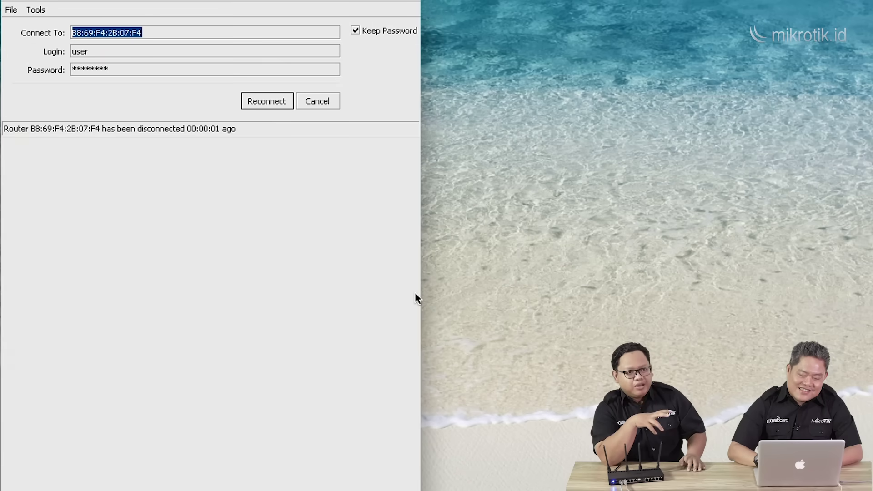
{"action": "left_click", "coordinate": [264, 100]}
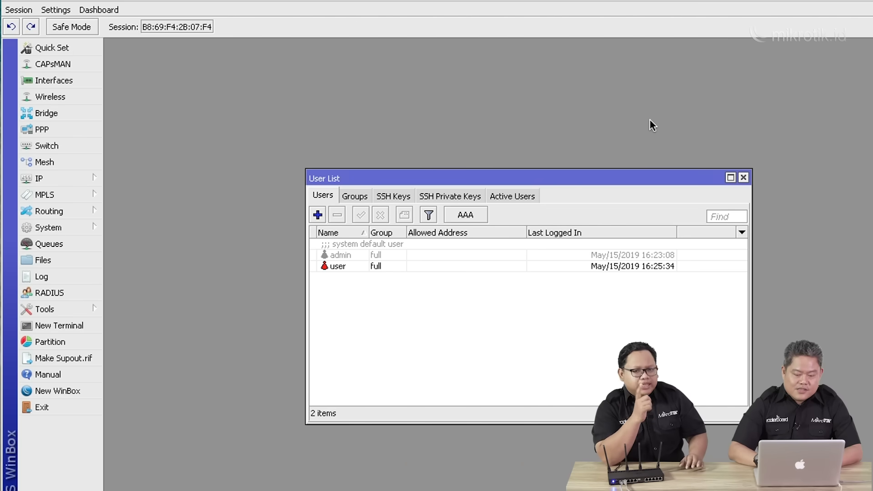
{"action": "left_click", "coordinate": [743, 177]}
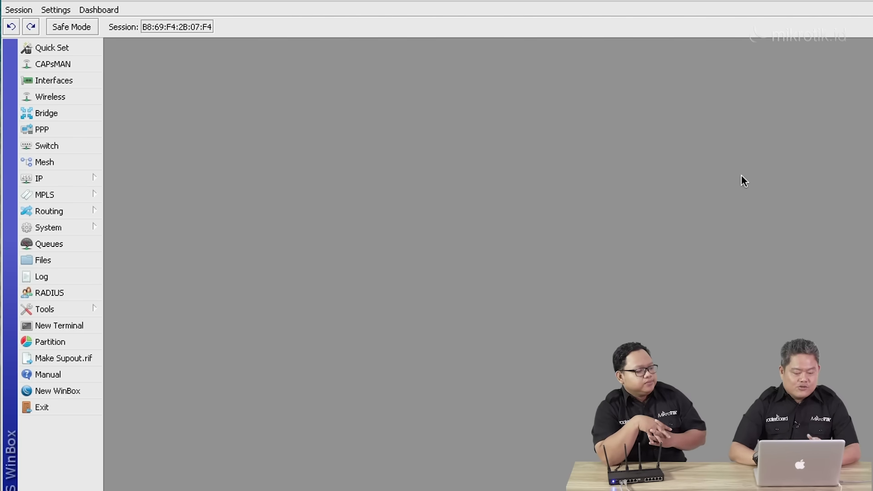
{"action": "left_click", "coordinate": [56, 229]}
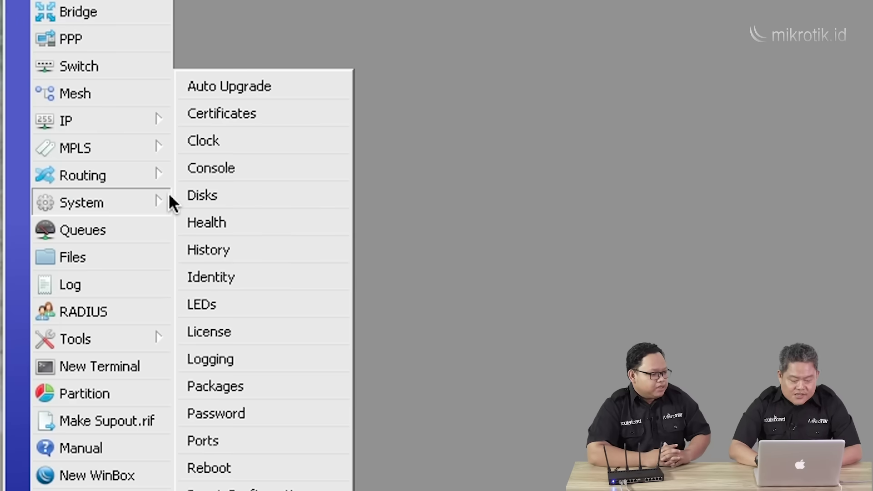
Change the router identity from MikroTik to Router-Rumah.
{"action": "left_click", "coordinate": [155, 272]}
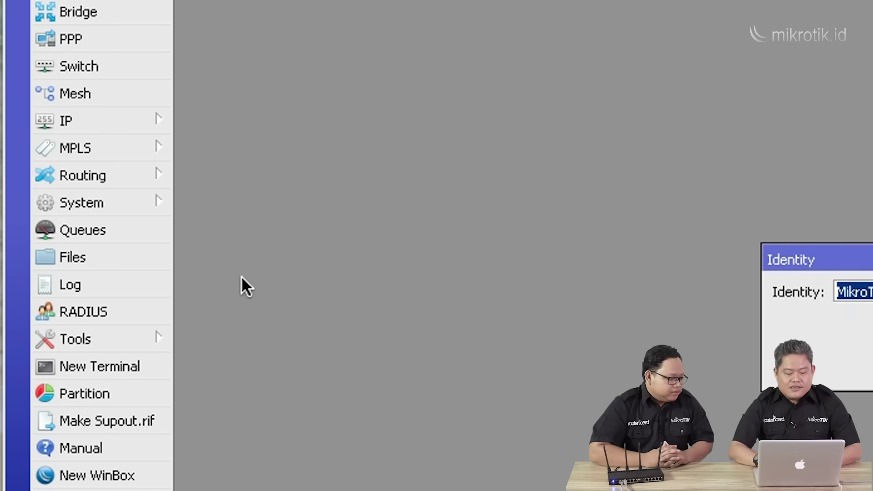
{"action": "type", "text": "Rou"}
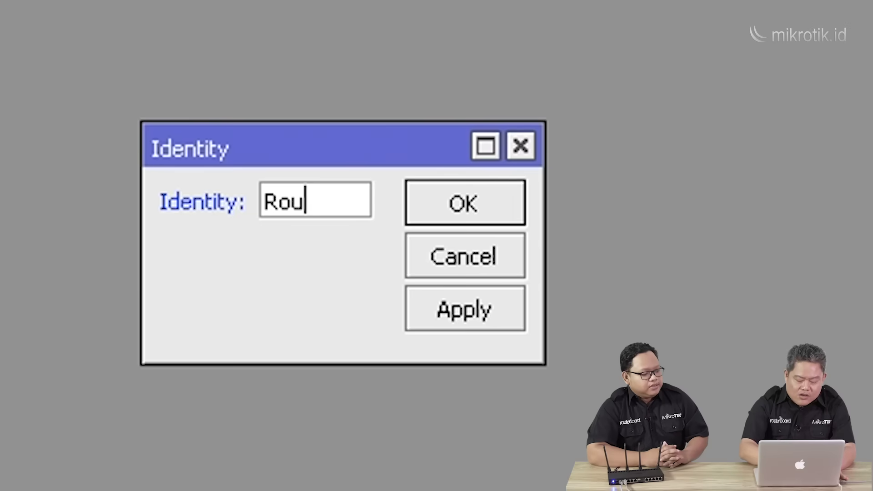
{"action": "type", "text": "ter-Rumah"}
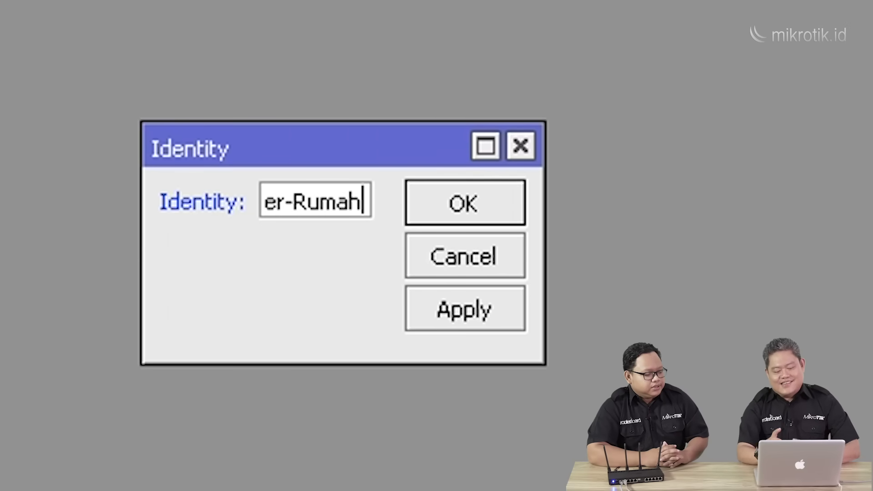
{"action": "left_click", "coordinate": [490, 213]}
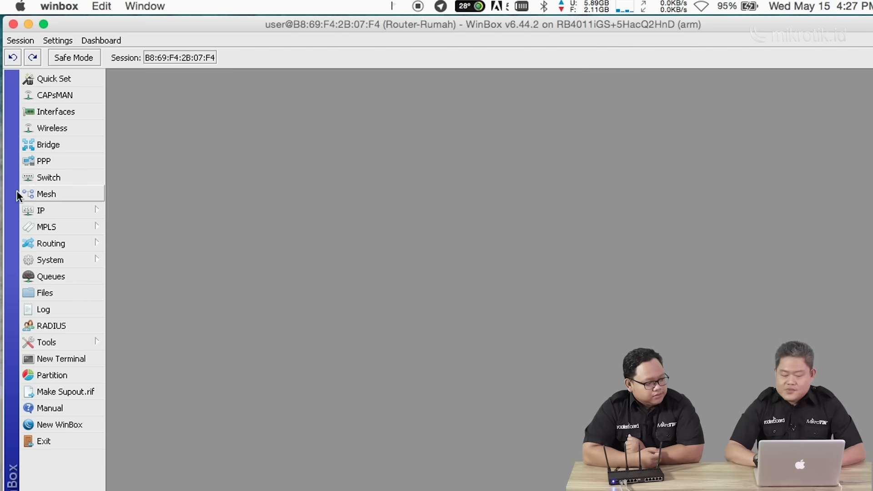
Add a bridge named bridge-WAN and view its empty Ports tab.
{"action": "left_click", "coordinate": [63, 145]}
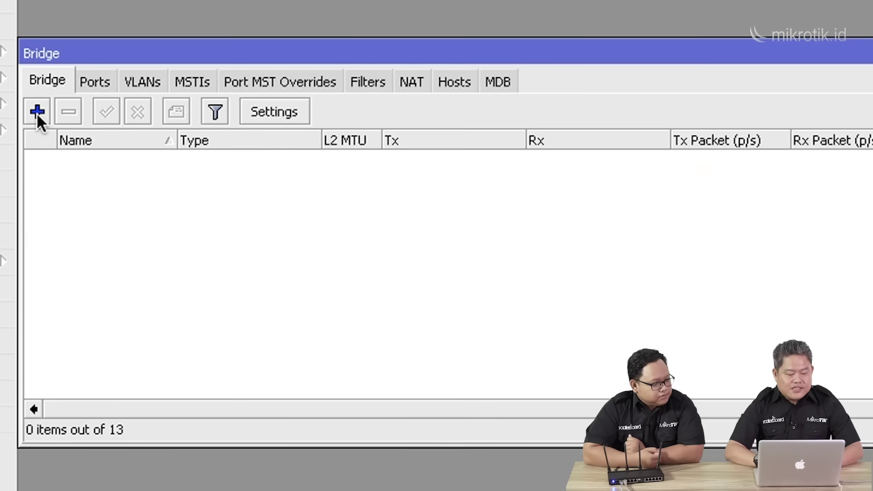
{"action": "left_click", "coordinate": [37, 114]}
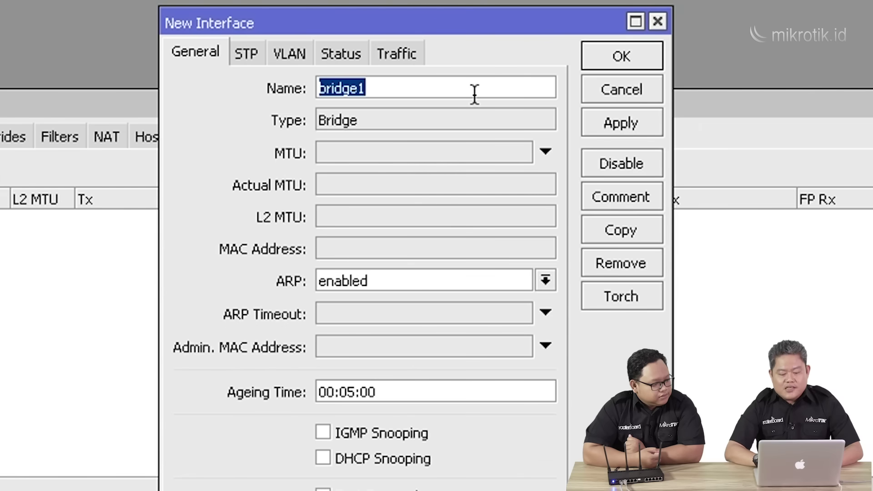
{"action": "left_click", "coordinate": [474, 94]}
{"action": "key", "text": "BackSpace"}
{"action": "type", "text": "WAN"}
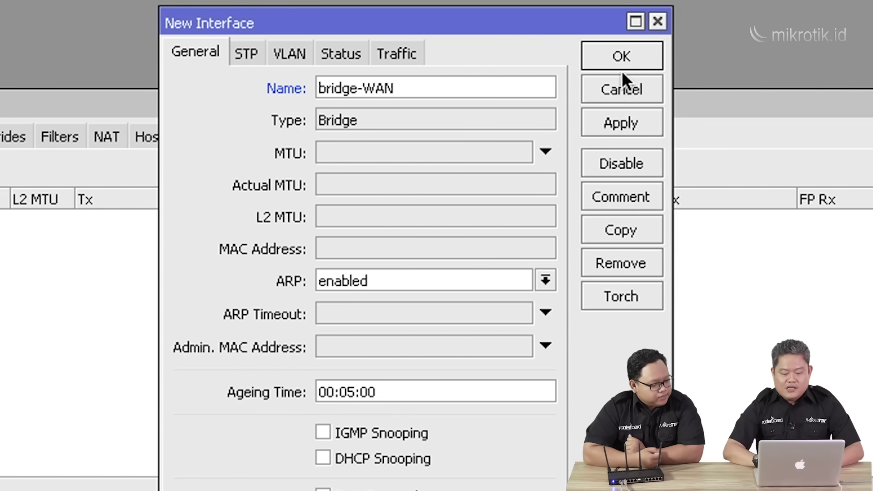
{"action": "left_click", "coordinate": [629, 55]}
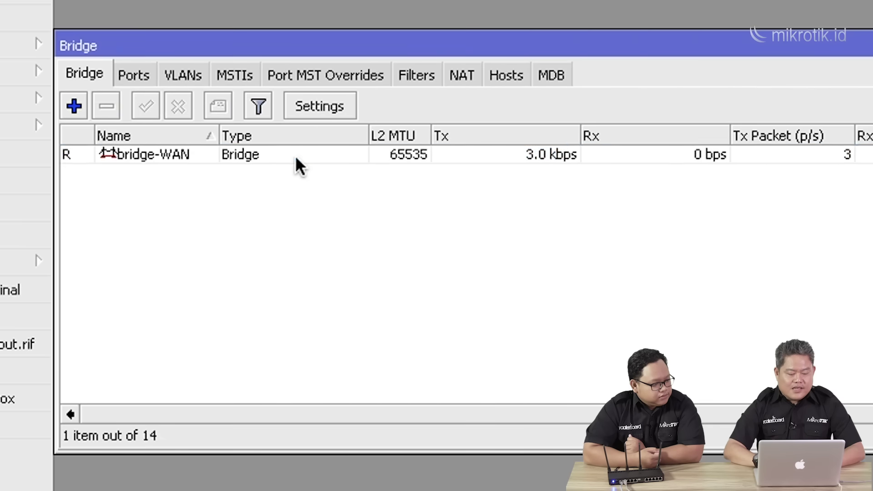
{"action": "left_click", "coordinate": [295, 157]}
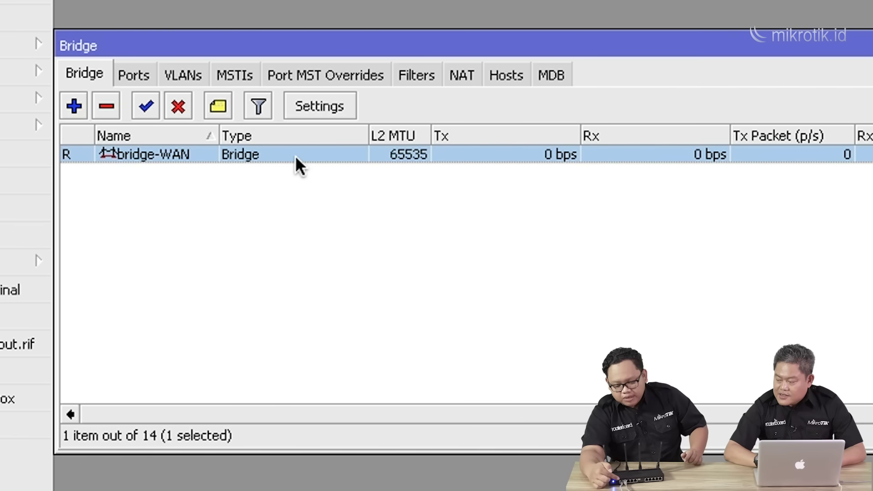
{"action": "left_click", "coordinate": [142, 75]}
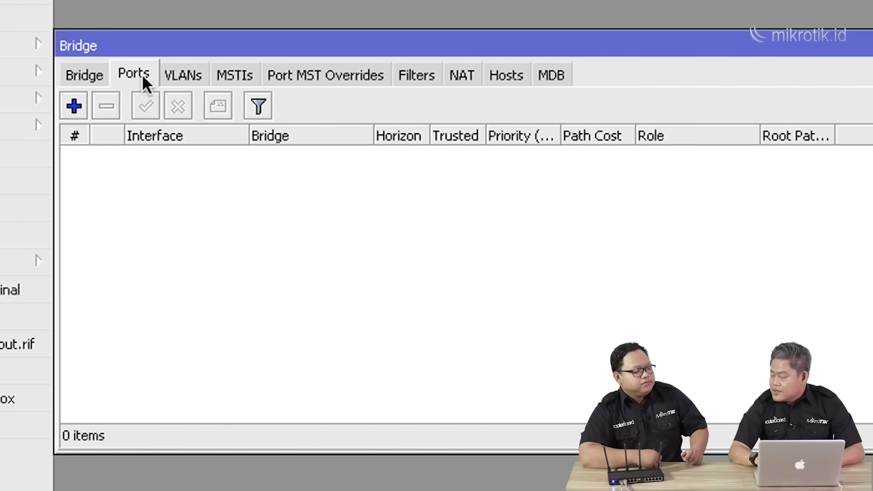
Assign ether1 as a port of bridge-WAN, then show the empty DHCP Client list.
{"action": "left_click", "coordinate": [77, 107]}
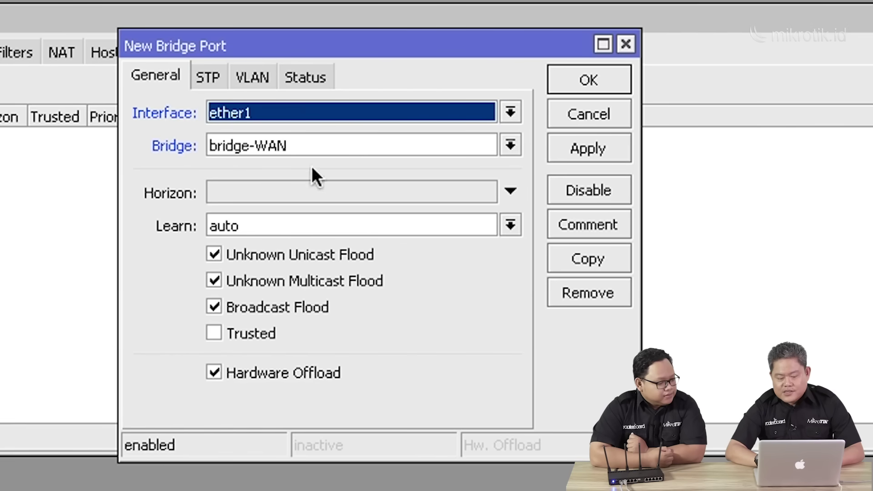
{"action": "left_click", "coordinate": [595, 81]}
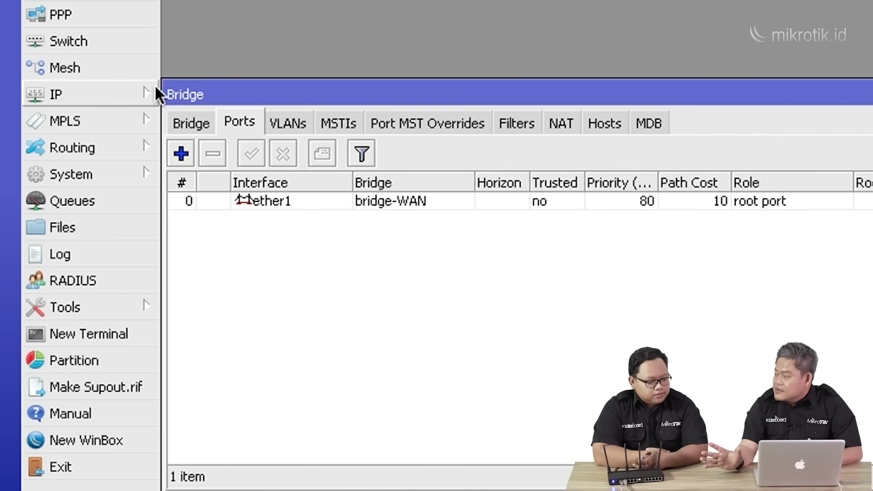
{"action": "left_click", "coordinate": [77, 95]}
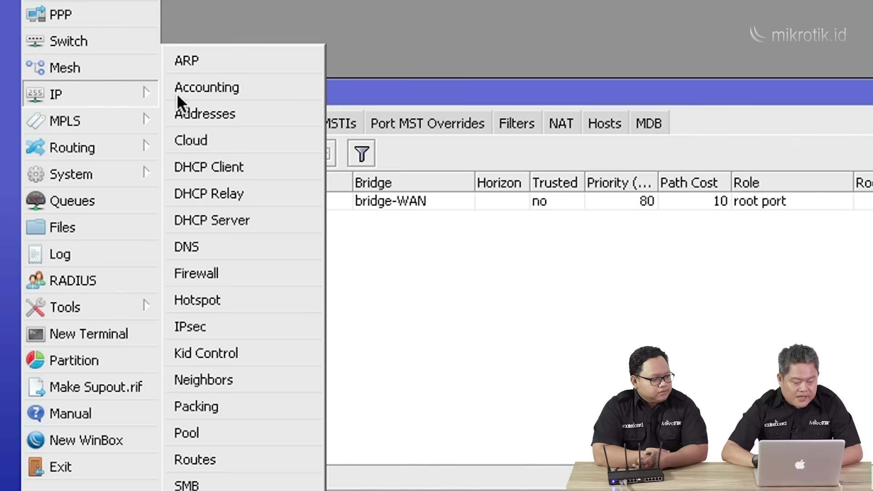
{"action": "left_click", "coordinate": [240, 167]}
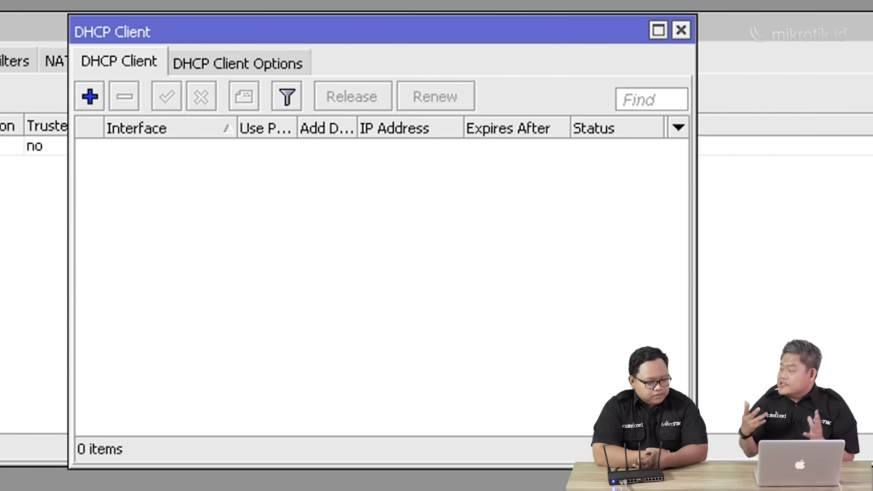
Create a new DHCP client with interface bridge-WAN and save it.
{"action": "left_click", "coordinate": [91, 98]}
{"action": "left_click", "coordinate": [210, 67]}
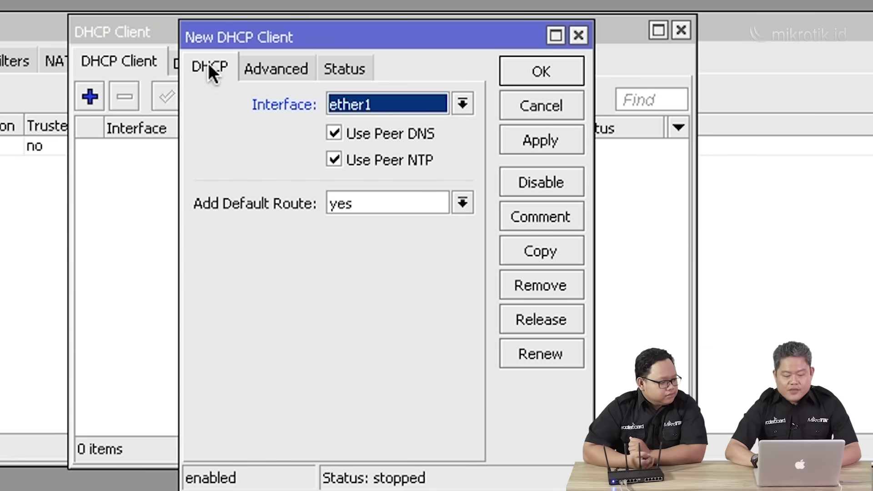
{"action": "left_click", "coordinate": [464, 99]}
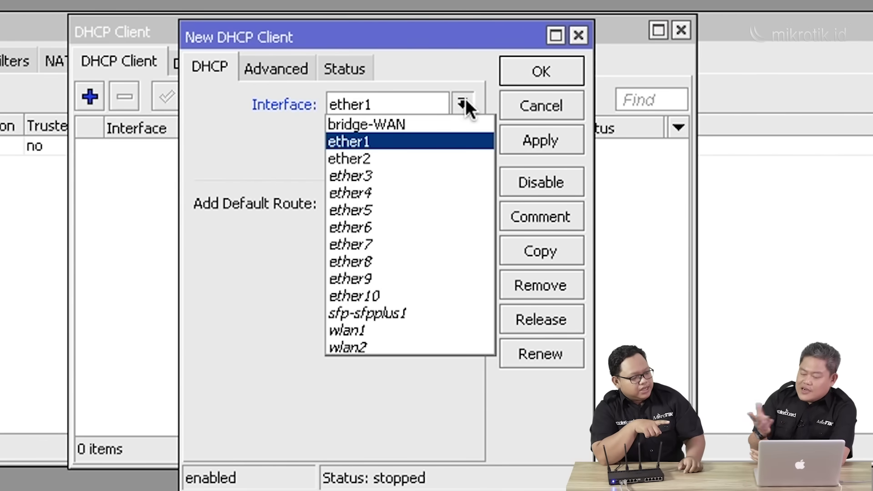
{"action": "left_click", "coordinate": [431, 122]}
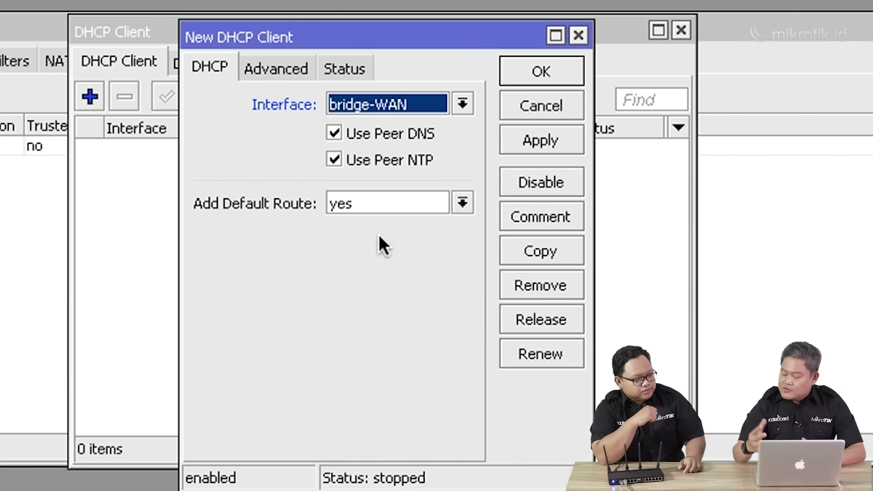
{"action": "left_click", "coordinate": [560, 68]}
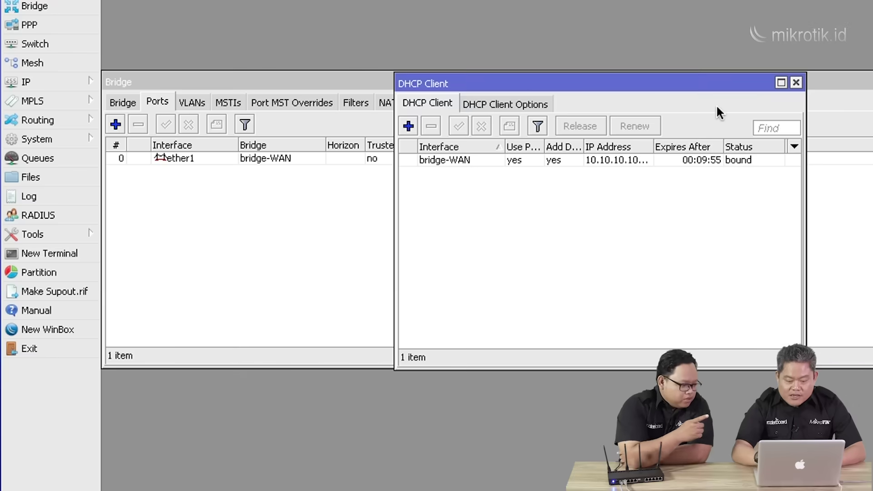
{"action": "left_click", "coordinate": [43, 81]}
Open the Address List and widen it to show 10.10.10.107/24 on bridge-WAN.
{"action": "left_click", "coordinate": [129, 96]}
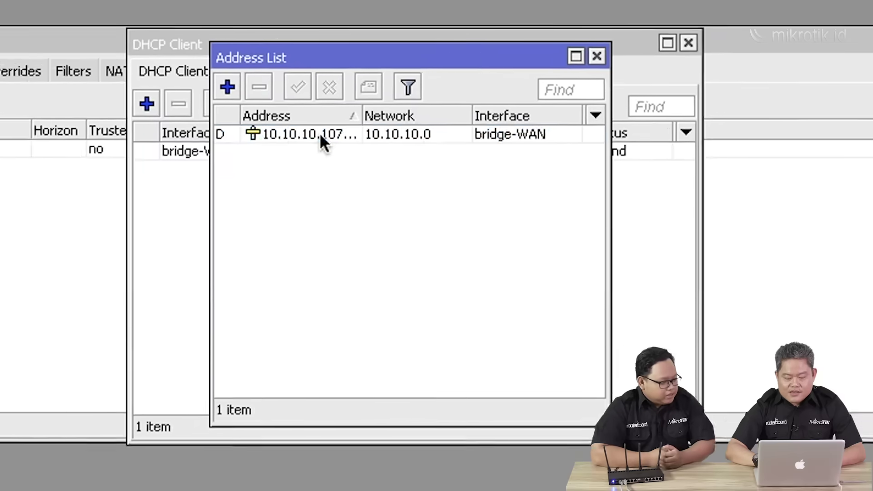
{"action": "left_click", "coordinate": [574, 147]}
{"action": "left_click_drag", "start_coordinate": [313, 103], "coordinate": [338, 104]}
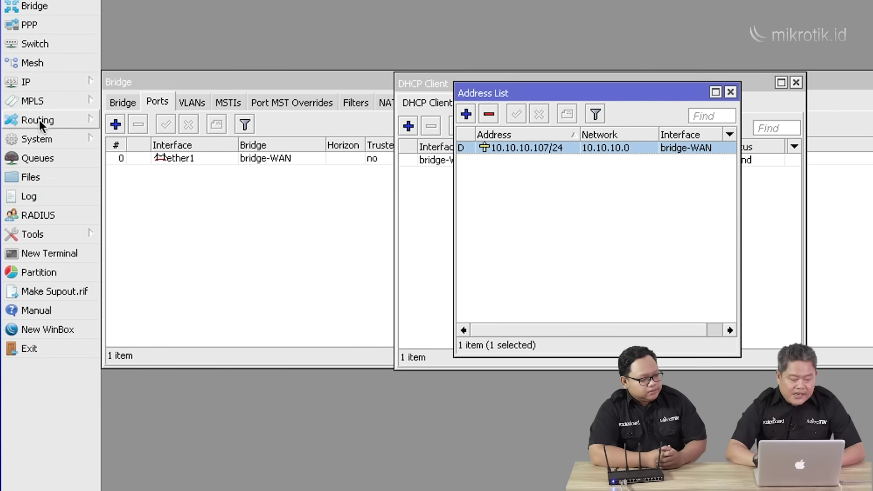
Open the Route List to view the default route via 10.10.10.1.
{"action": "left_click", "coordinate": [39, 86]}
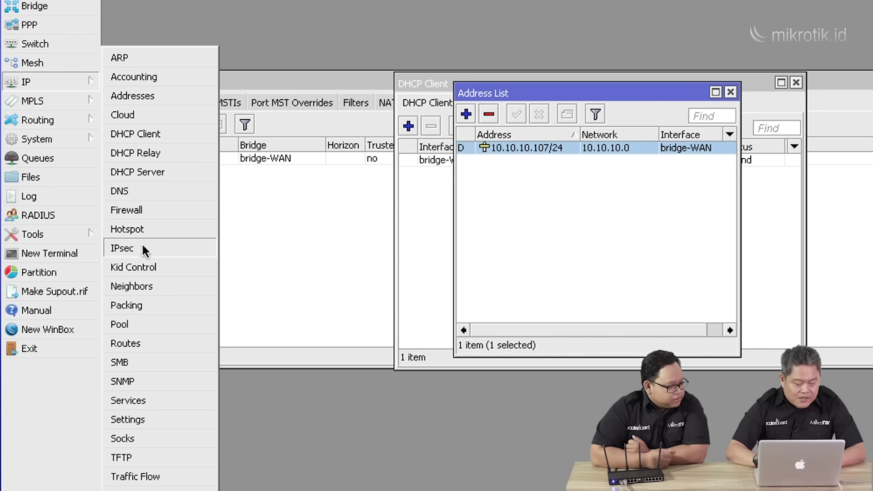
{"action": "left_click", "coordinate": [146, 342]}
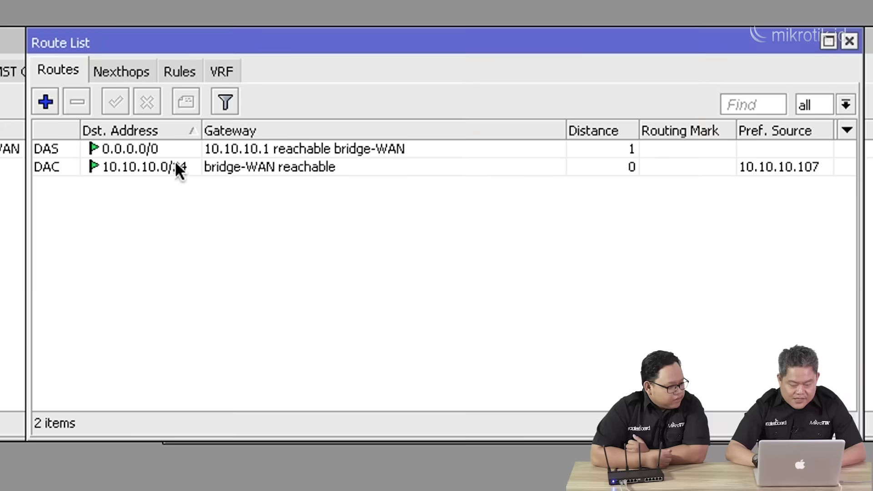
{"action": "mouse_move", "coordinate": [186, 168]}
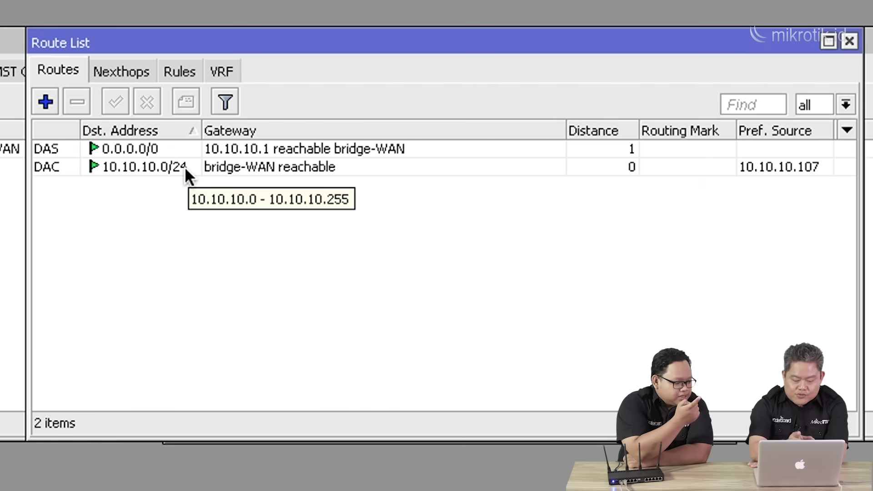
Ping the gateway 10.10.10.1 from a new terminal, then stop the ping.
{"action": "left_click", "coordinate": [1, 336]}
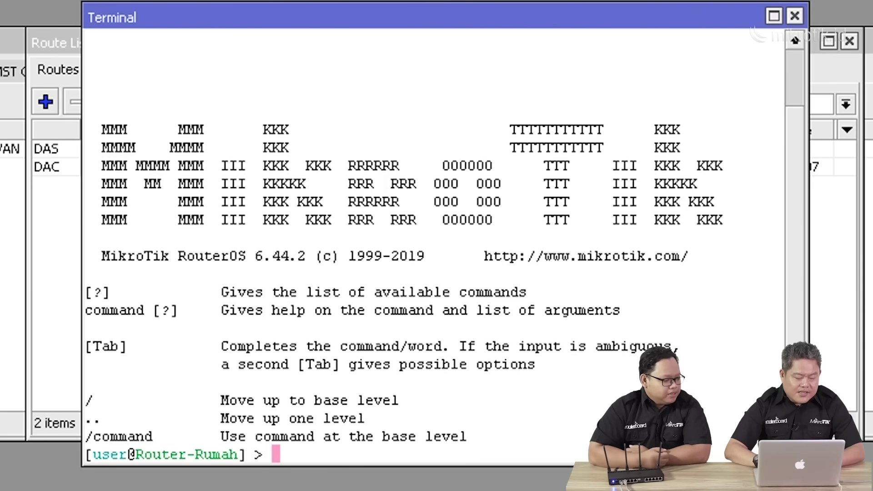
{"action": "type", "text": "ping "}
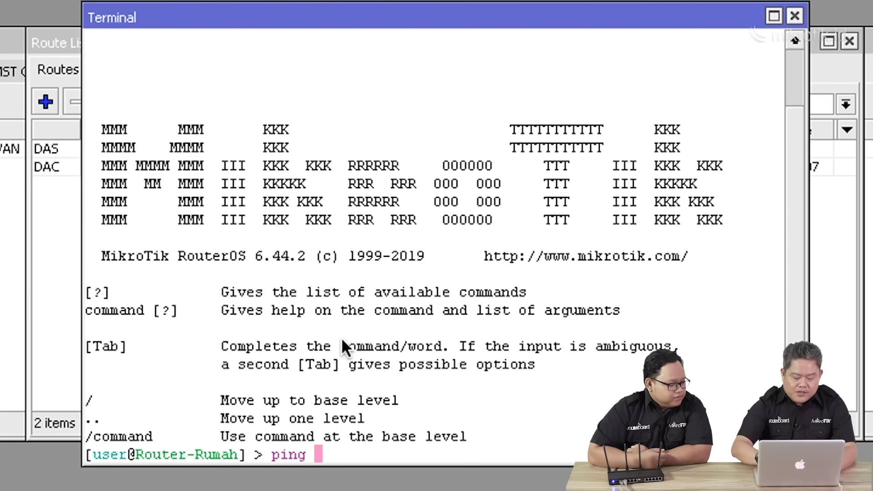
{"action": "type", "text": "10.10.10.10."}
{"action": "key", "text": "Return"}
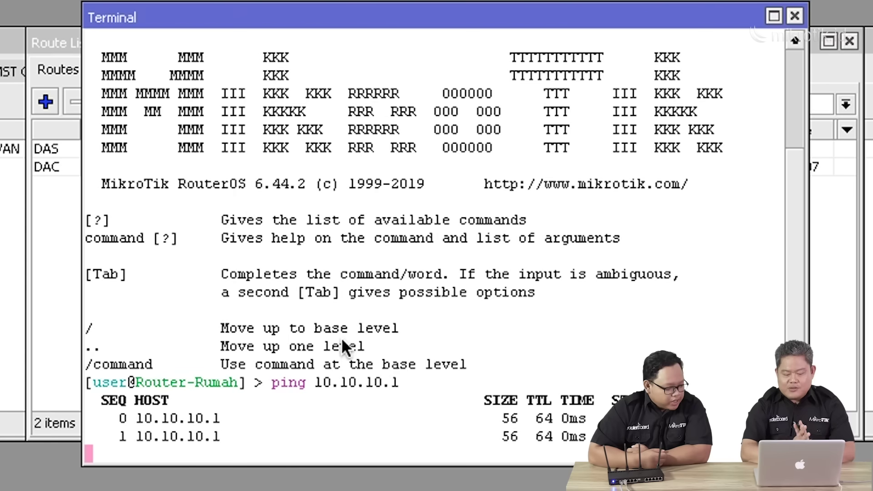
{"action": "key", "text": "ctrl+c"}
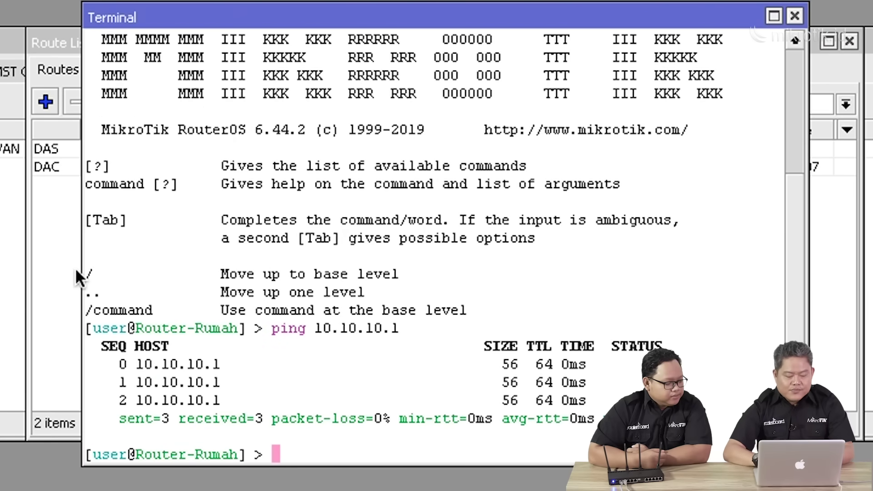
{"action": "left_click", "coordinate": [75, 270]}
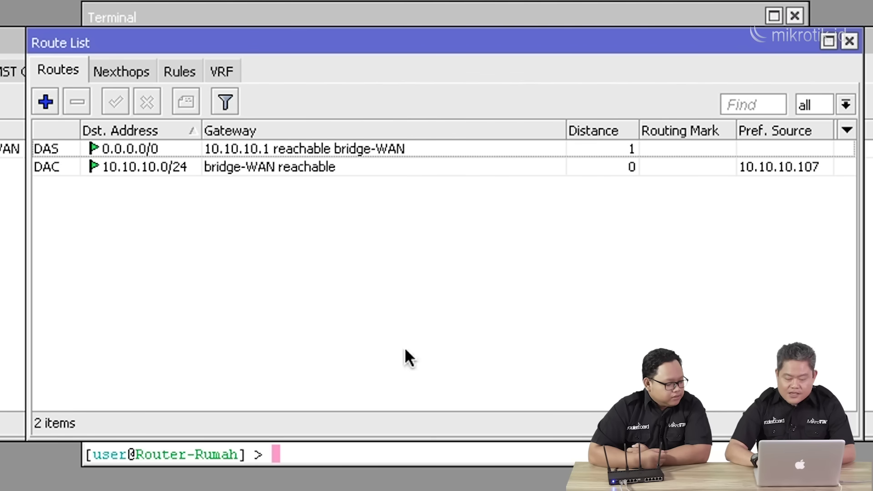
Ping 8.8.8.8 from the terminal, check the replies, then close the terminal.
{"action": "left_click", "coordinate": [397, 455]}
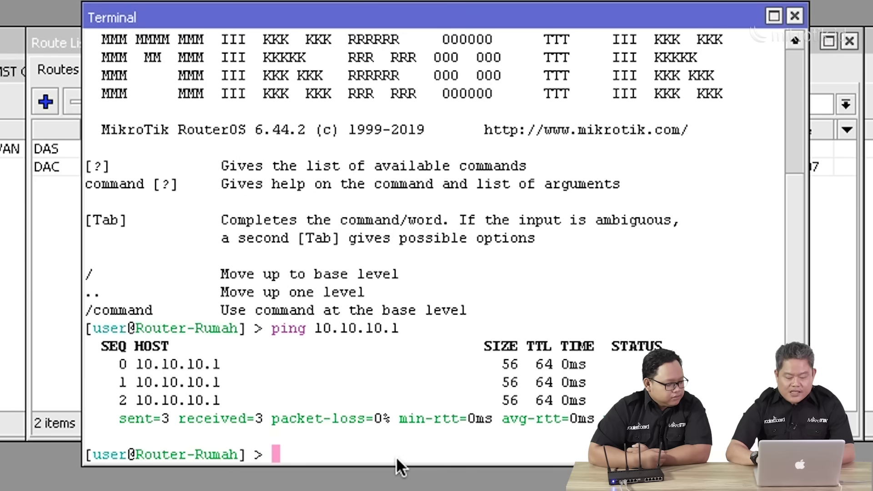
{"action": "type", "text": "ping 8.8.8.8"}
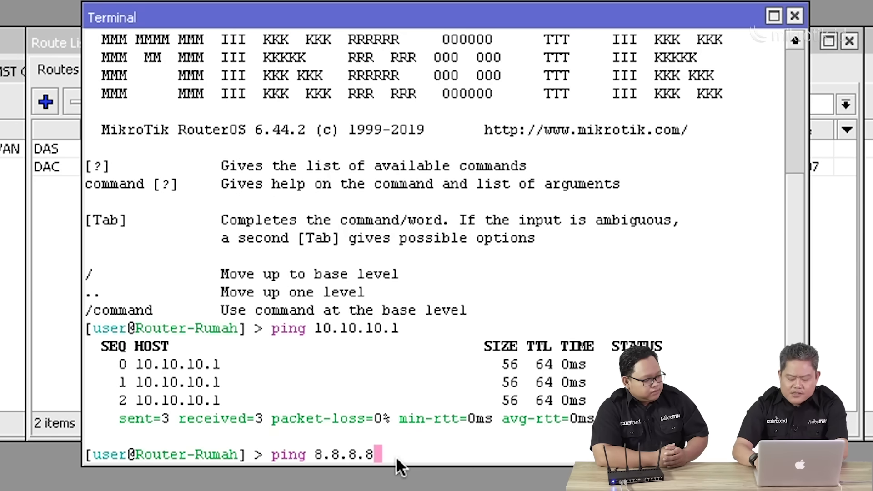
{"action": "key", "text": "Return"}
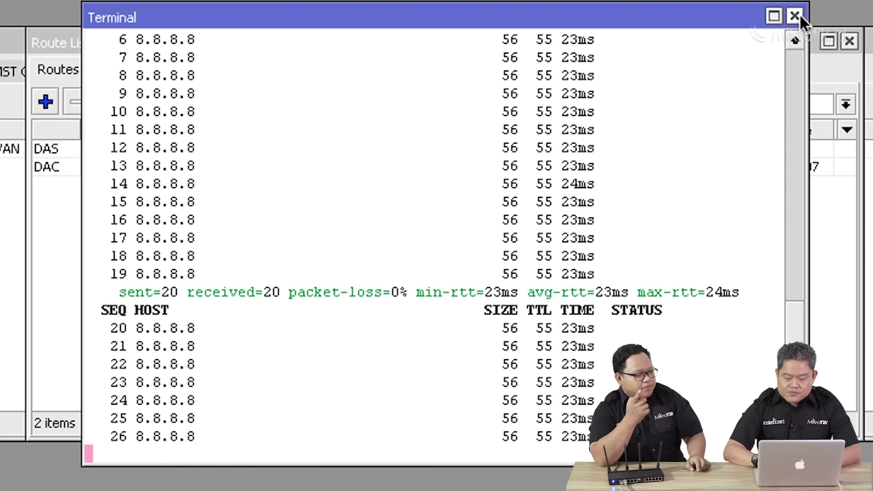
{"action": "left_click", "coordinate": [800, 14]}
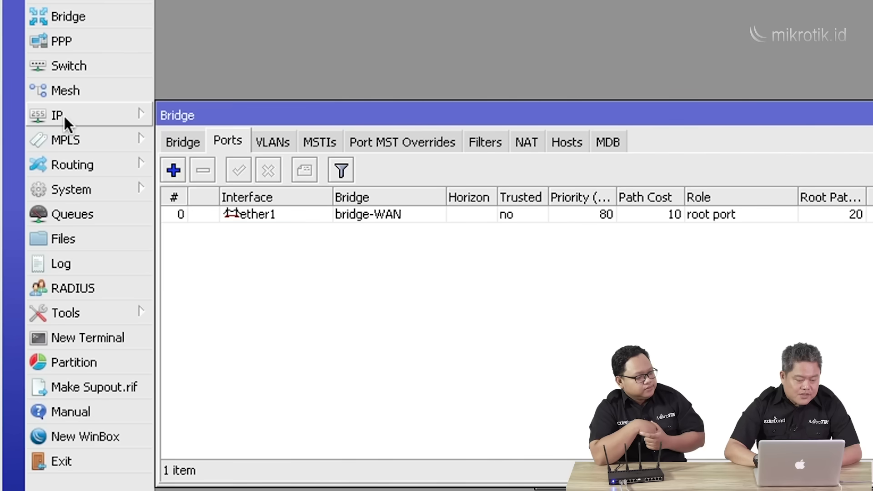
Disable the bridge-WAN entry in the DHCP Client list.
{"action": "left_click", "coordinate": [64, 116]}
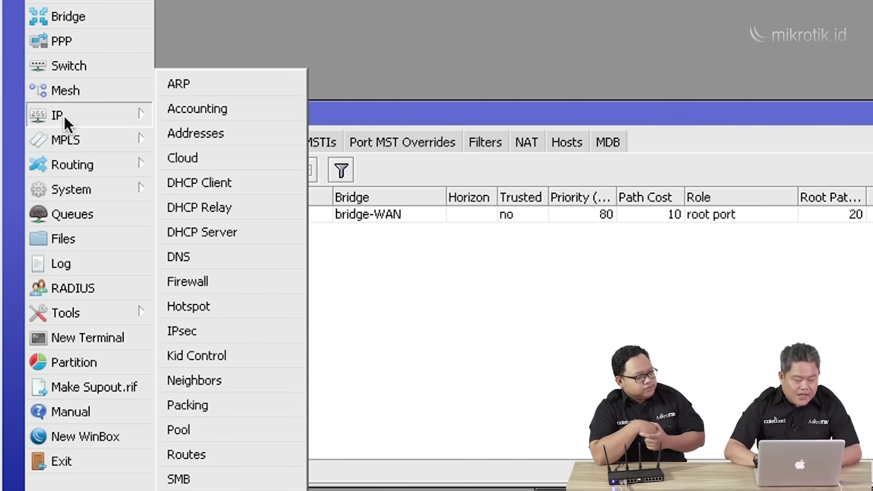
{"action": "left_click", "coordinate": [241, 183]}
{"action": "left_click", "coordinate": [661, 216]}
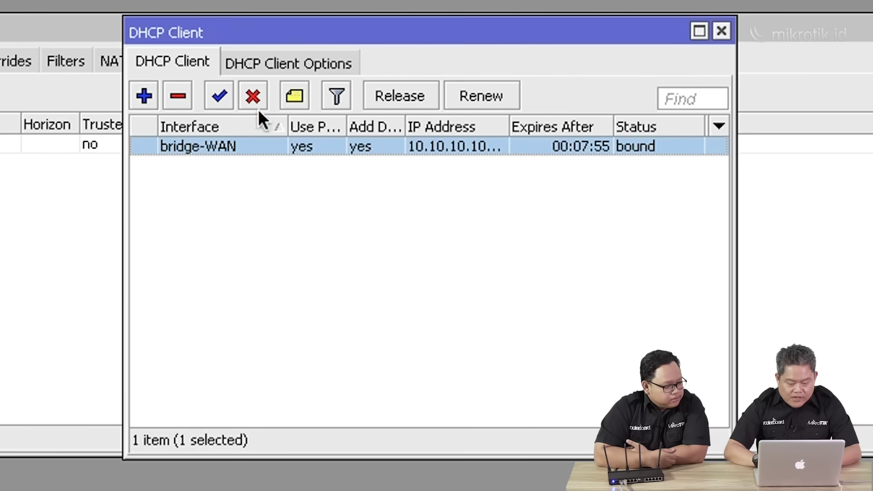
{"action": "left_click", "coordinate": [258, 90]}
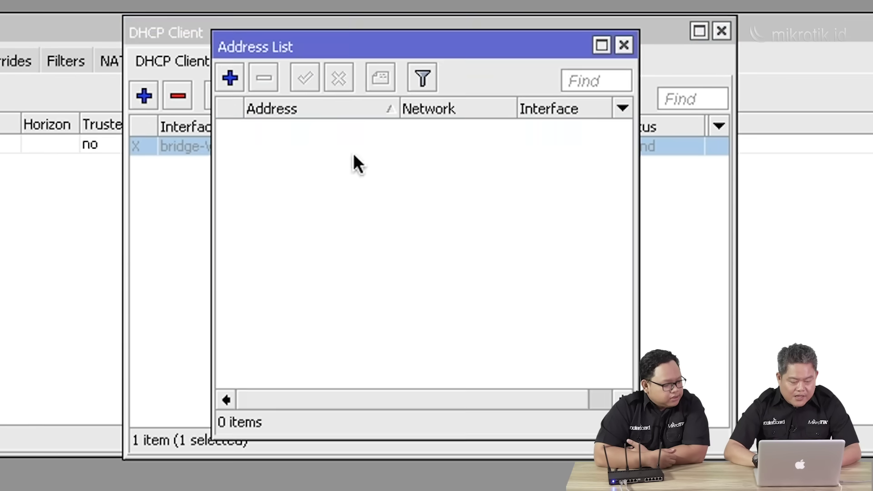
Add the static address 10.10.10.200/24 on bridge-WAN and begin a gateway ping in the terminal.
{"action": "left_click", "coordinate": [229, 77]}
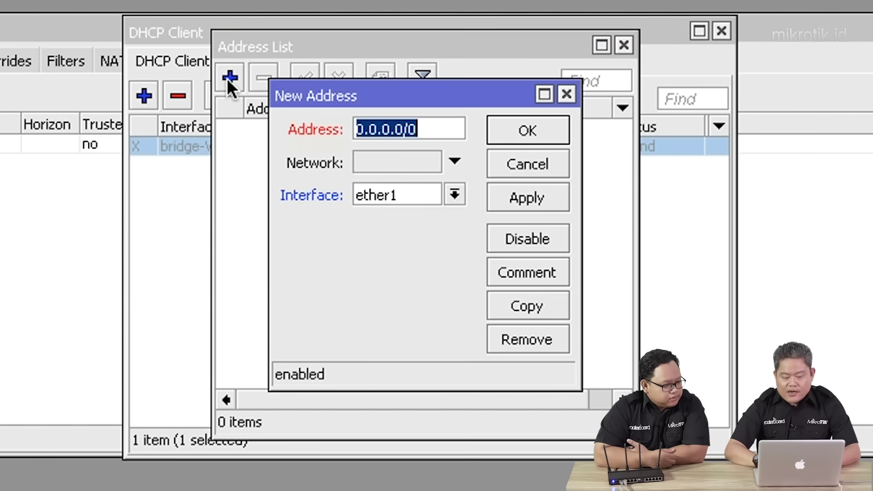
{"action": "type", "text": "10.10."}
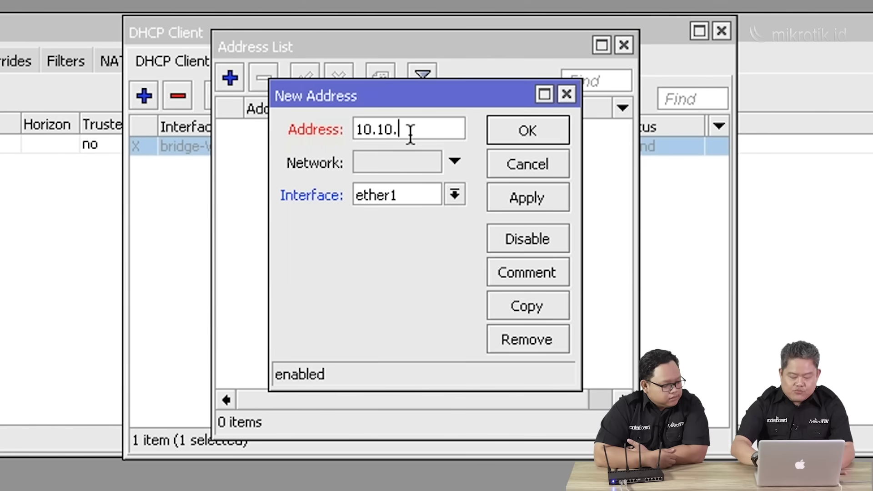
{"action": "type", "text": "10.2"}
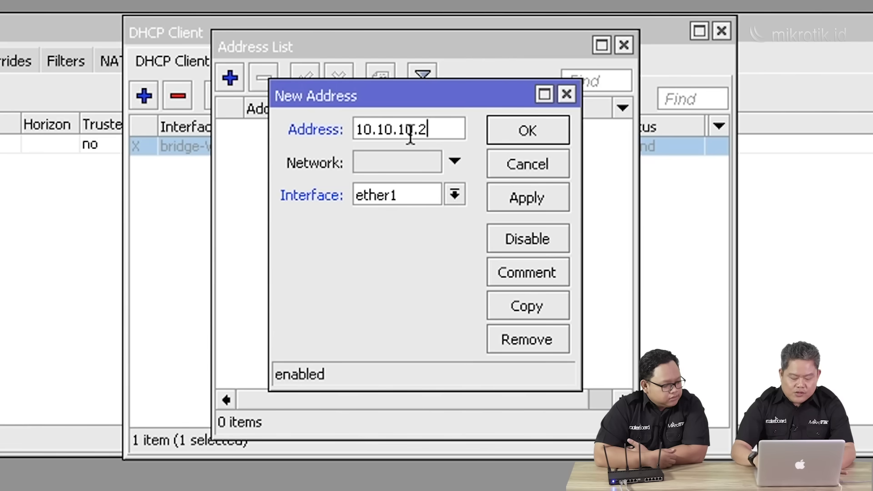
{"action": "type", "text": "00/24"}
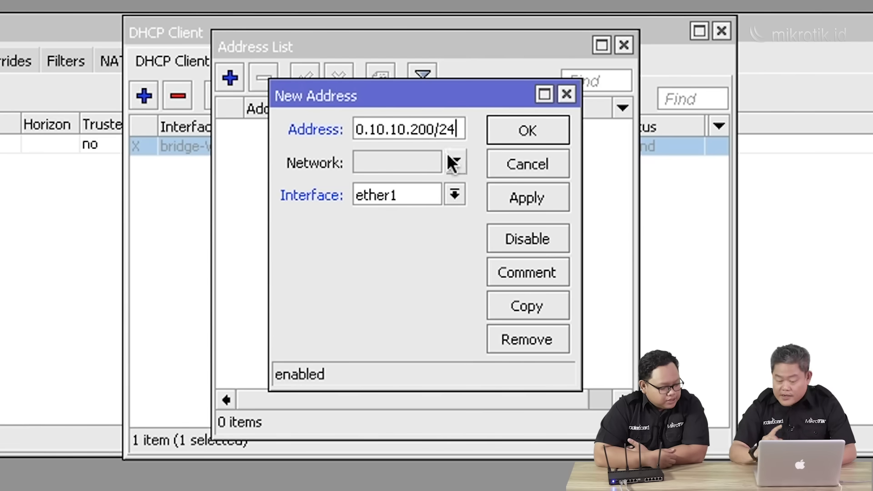
{"action": "left_click", "coordinate": [461, 200]}
{"action": "left_click", "coordinate": [450, 215]}
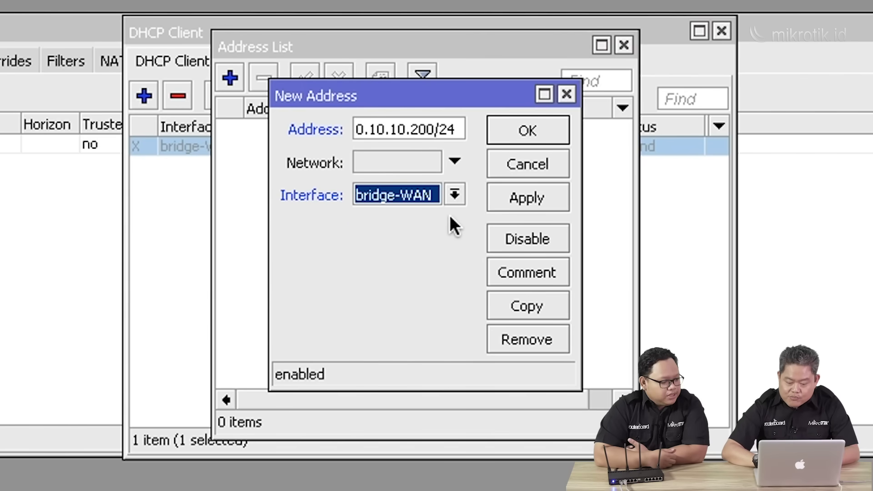
{"action": "left_click", "coordinate": [538, 200]}
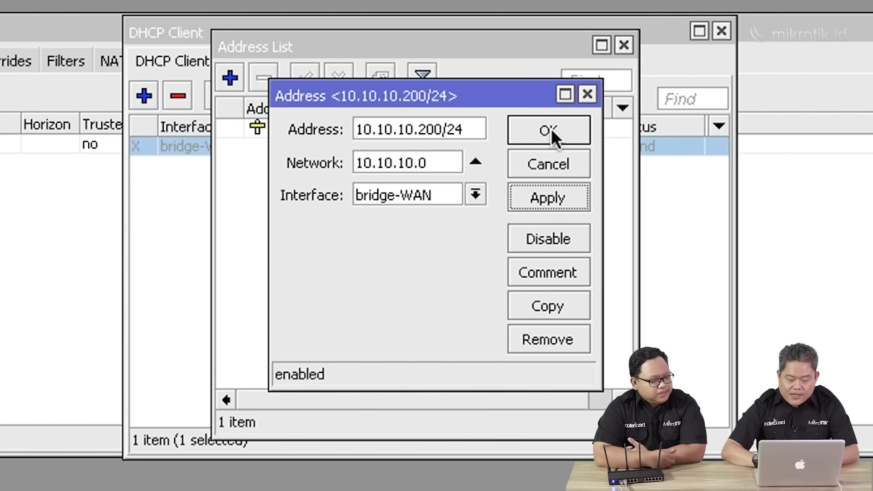
{"action": "left_click", "coordinate": [552, 131]}
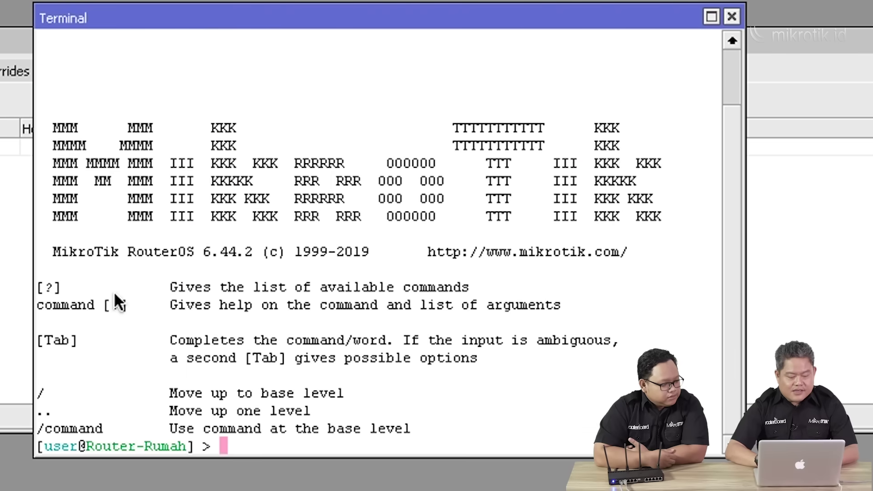
{"action": "type", "text": "ping 10.10.10.10.1"}
Run the gateway ping, move the terminal aside, and show the Route List with only 10.10.10.0/24.
{"action": "key", "text": "Return"}
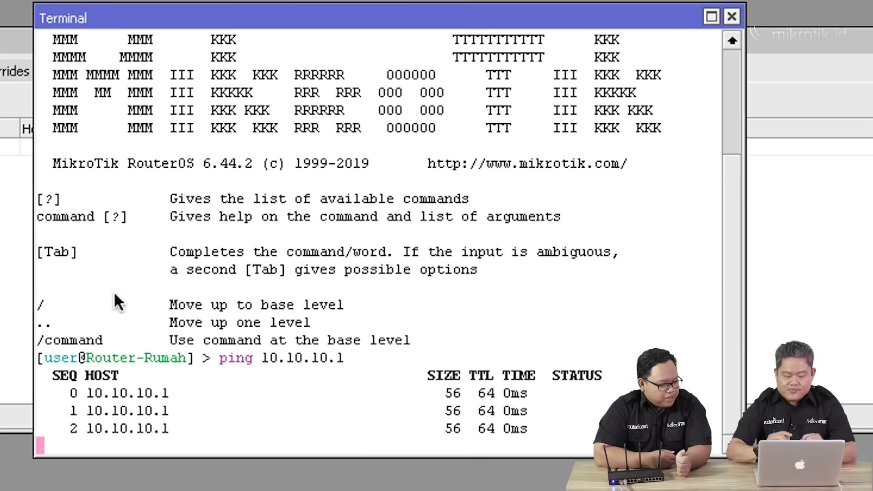
{"action": "left_click_drag", "start_coordinate": [358, 25], "coordinate": [96, 210]}
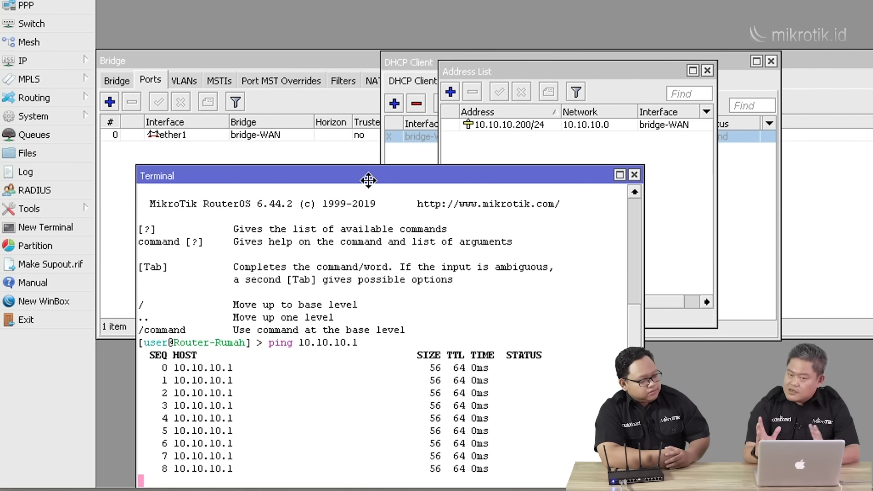
{"action": "left_click", "coordinate": [58, 62]}
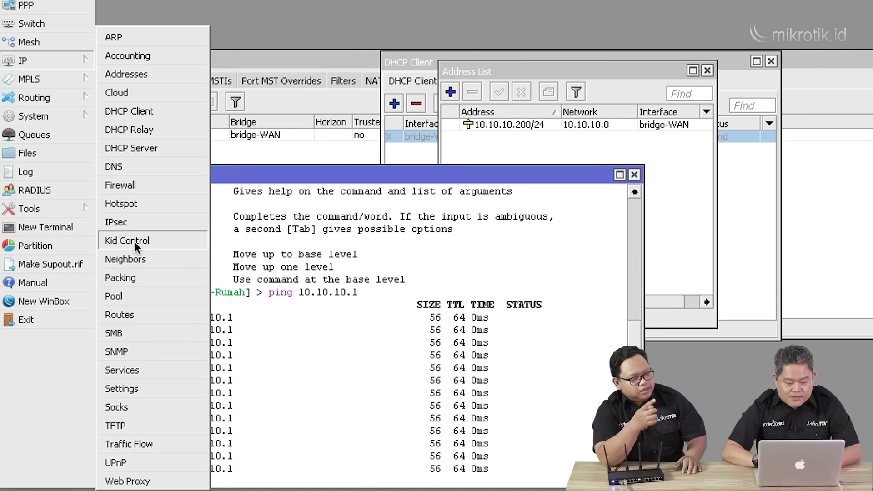
{"action": "left_click", "coordinate": [137, 314]}
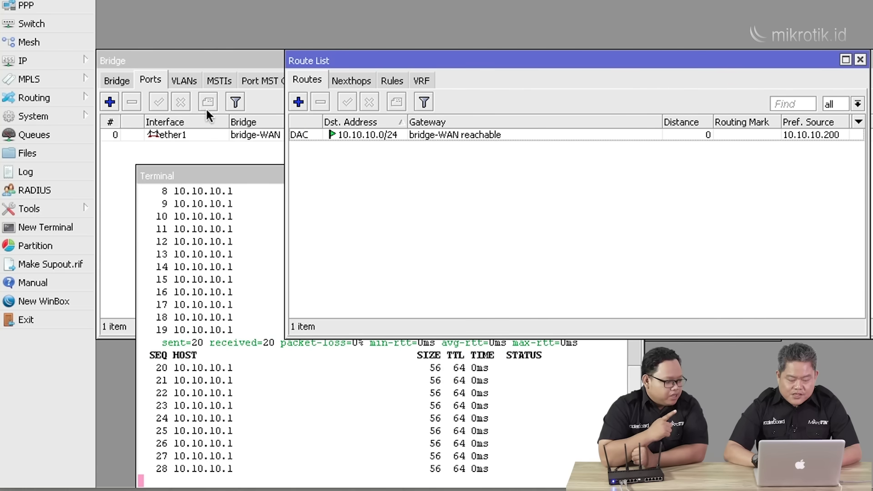
Add a static route to 0.0.0.0/0 with gateway 10.10.10.1.
{"action": "left_click", "coordinate": [50, 60]}
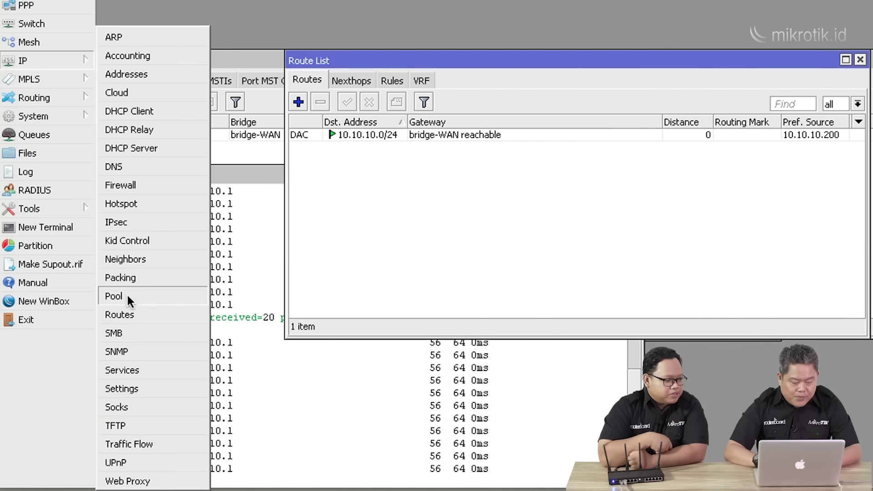
{"action": "left_click", "coordinate": [392, 174]}
{"action": "left_click", "coordinate": [37, 95]}
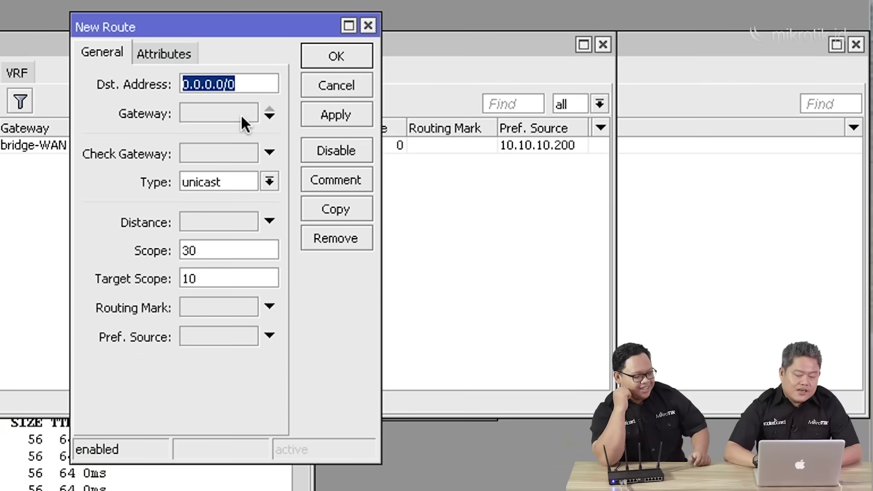
{"action": "left_click", "coordinate": [242, 114]}
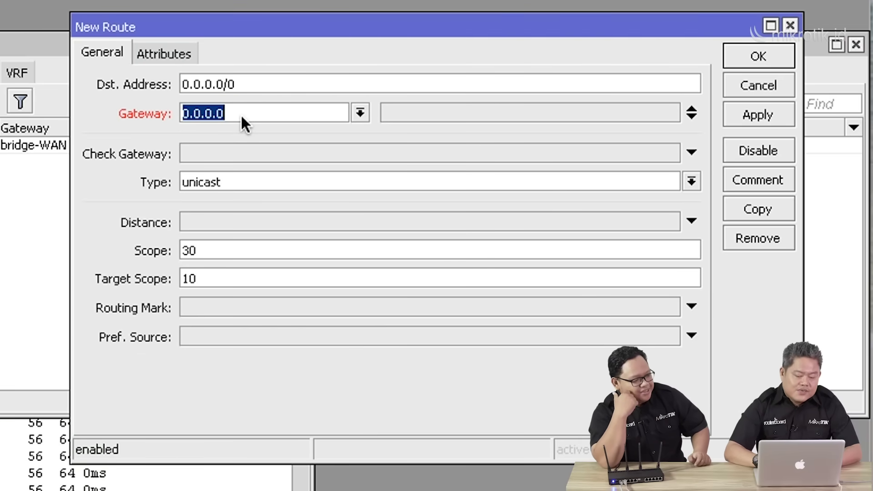
{"action": "type", "text": "10.1"}
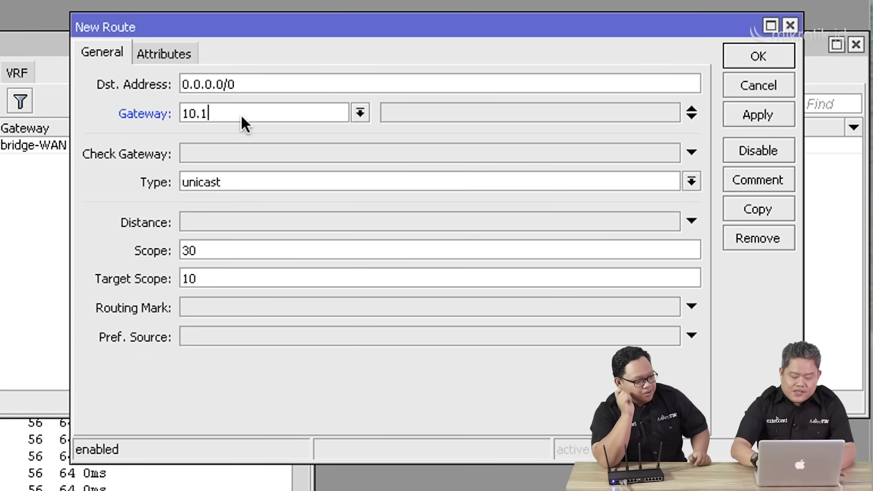
{"action": "type", "text": "0.10.1"}
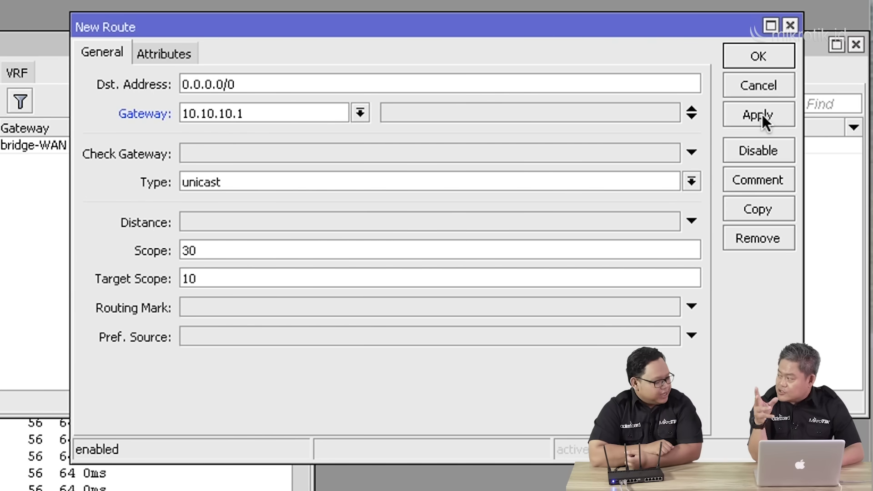
{"action": "left_click", "coordinate": [759, 114]}
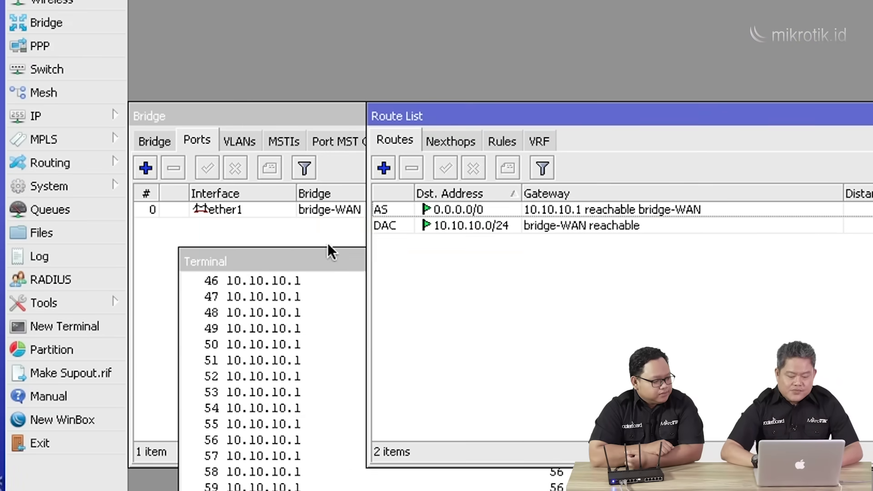
Stop the previous ping and ping 8.8.8.8 from the terminal with 0% loss.
{"action": "left_click_drag", "start_coordinate": [318, 262], "coordinate": [410, 0]}
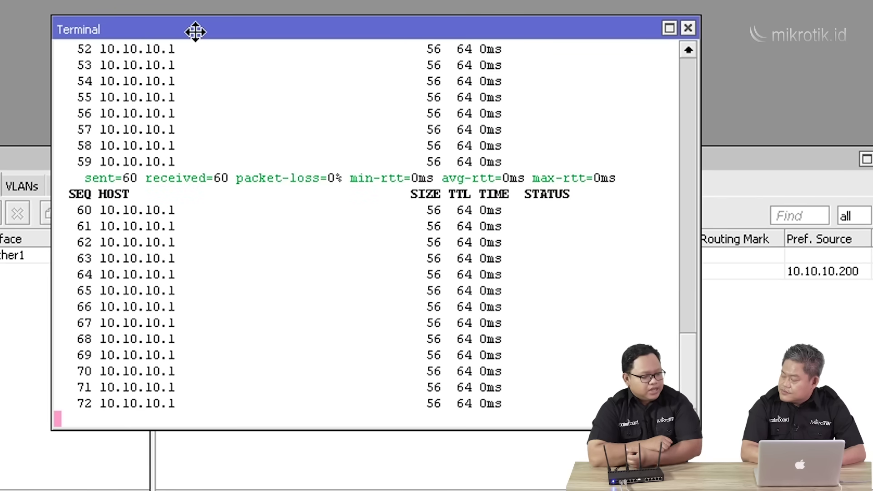
{"action": "key", "text": "ctrl+c"}
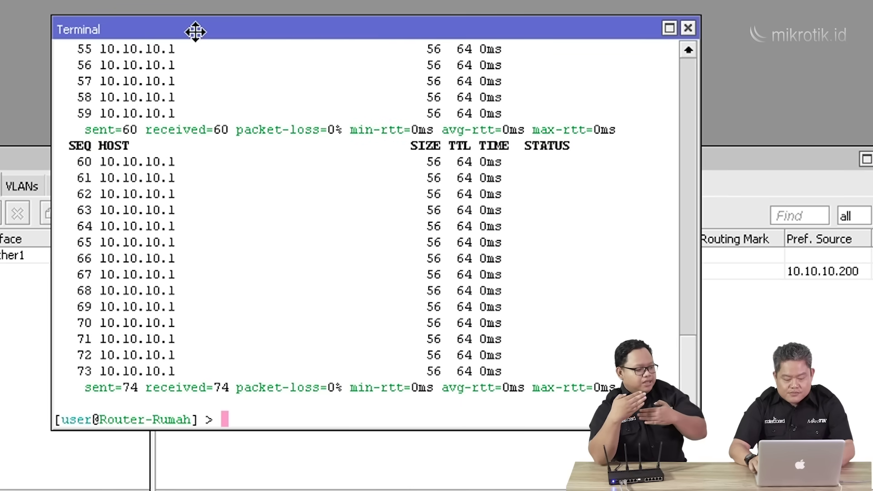
{"action": "key", "text": "Up"}
{"action": "key", "text": "BackSpace"}
{"action": "key", "text": "BackSpace"}
{"action": "key", "text": "BackSpace"}
{"action": "key", "text": "BackSpace"}
{"action": "key", "text": "BackSpace"}
{"action": "key", "text": "BackSpace"}
{"action": "key", "text": "BackSpace"}
{"action": "key", "text": "BackSpace"}
{"action": "key", "text": "BackSpace"}
{"action": "key", "text": "BackSpace"}
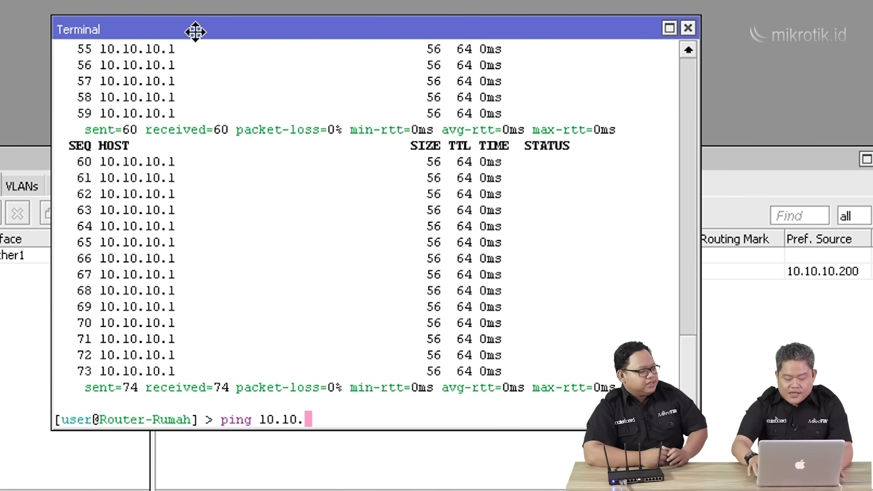
{"action": "type", "text": "8.8.8.8"}
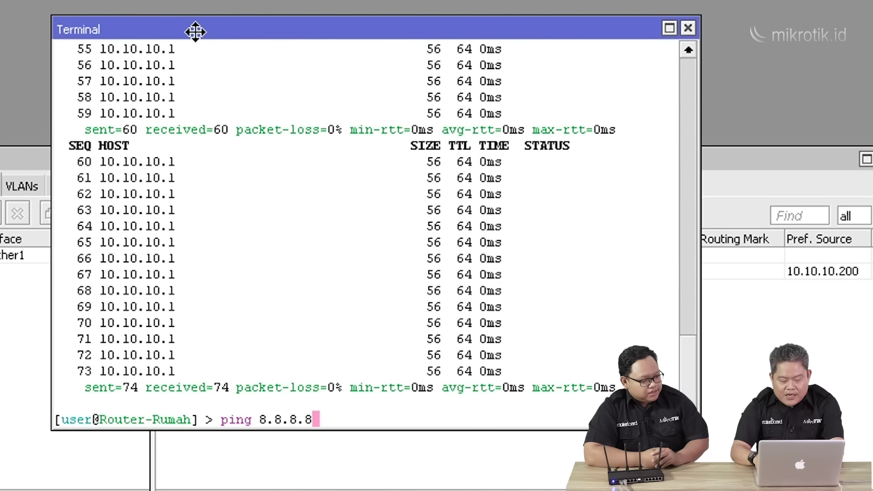
{"action": "key", "text": "Return"}
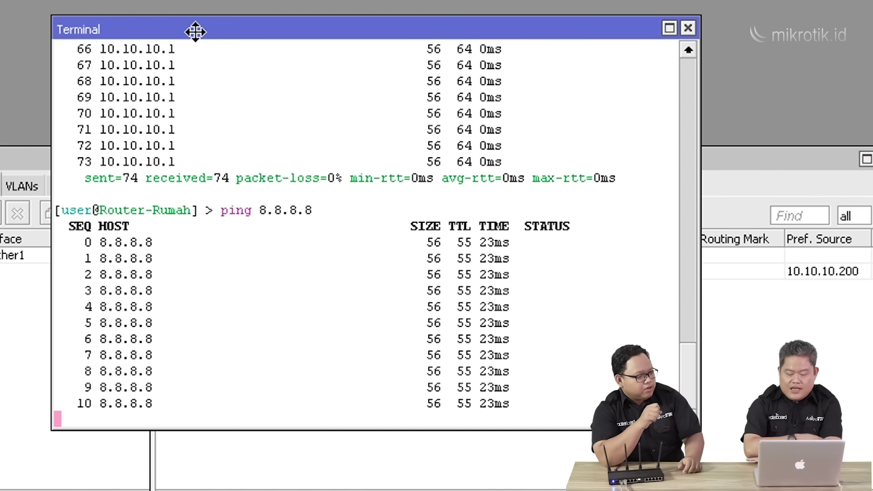
{"action": "key", "text": "ctrl+c"}
{"action": "type", "text": "ping www."}
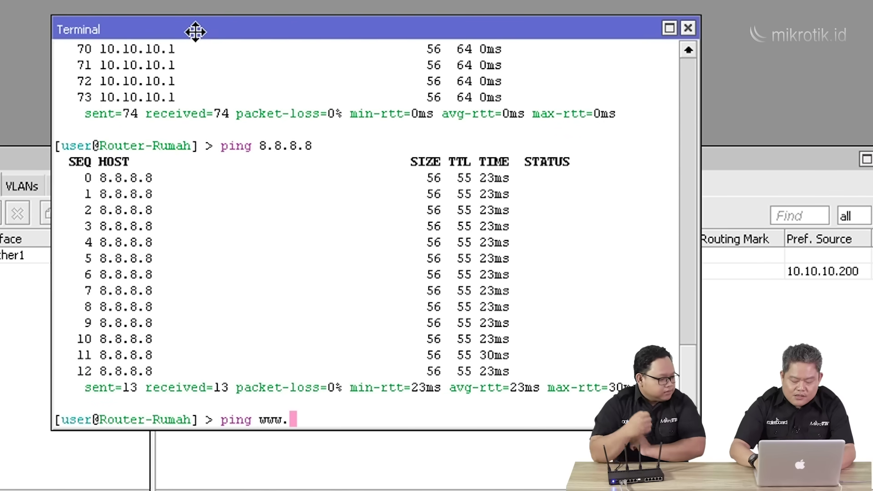
{"action": "type", "text": "google.com"}
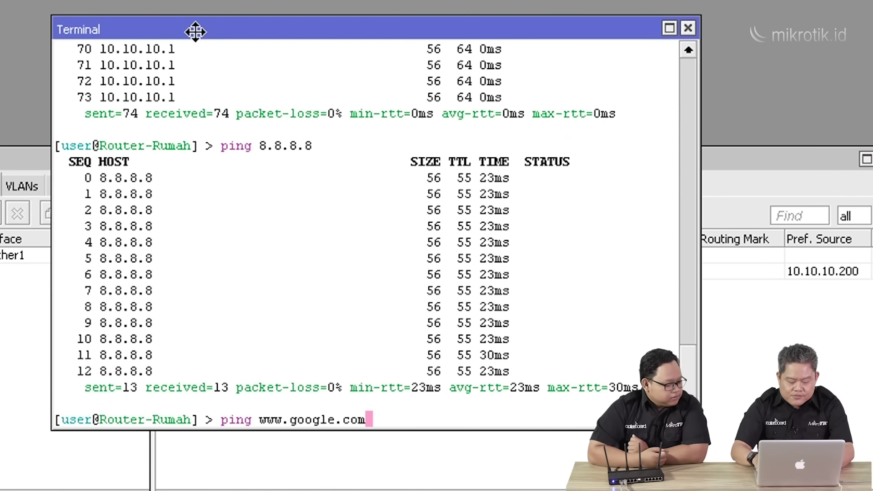
{"action": "key", "text": "Return"}
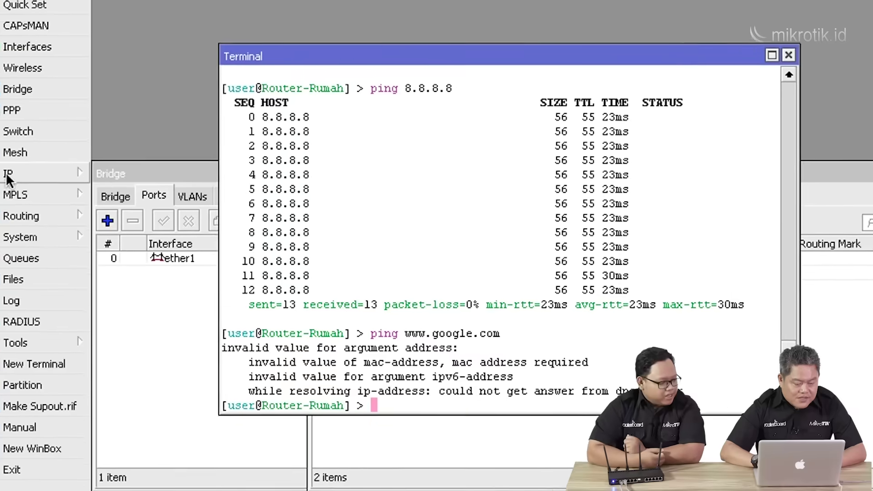
{"action": "left_click", "coordinate": [61, 175]}
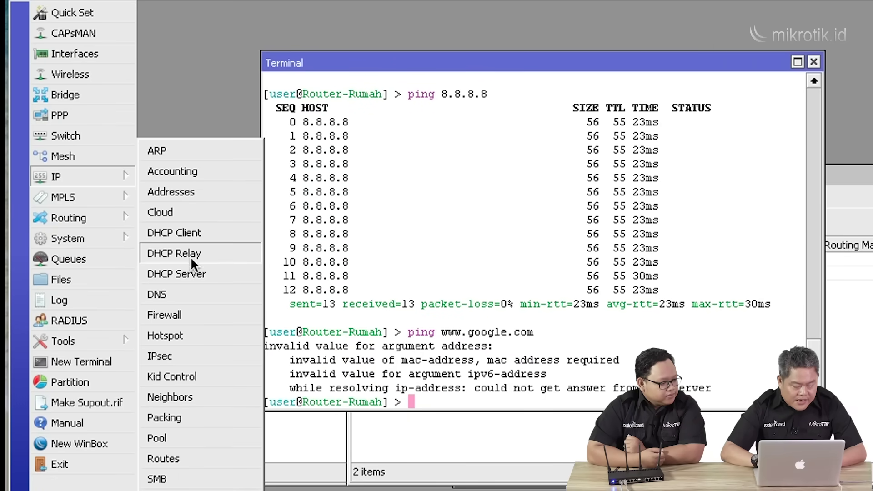
Set DNS server 10.10.10.1, drop the extra empty server rows, and allow remote requests.
{"action": "left_click", "coordinate": [190, 293]}
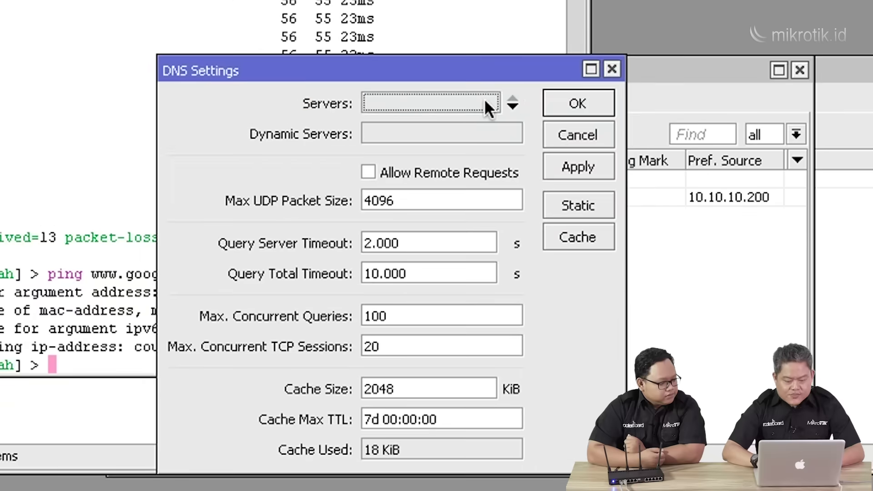
{"action": "left_click", "coordinate": [628, 164]}
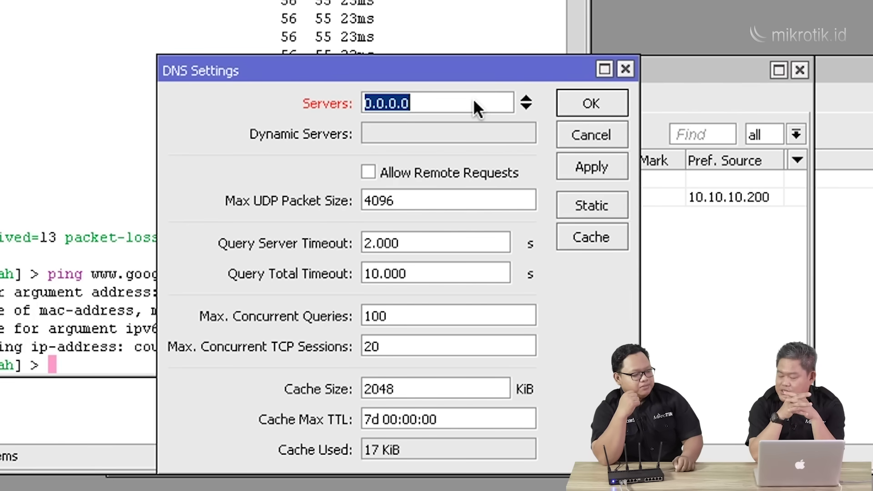
{"action": "type", "text": "10.10.10.1"}
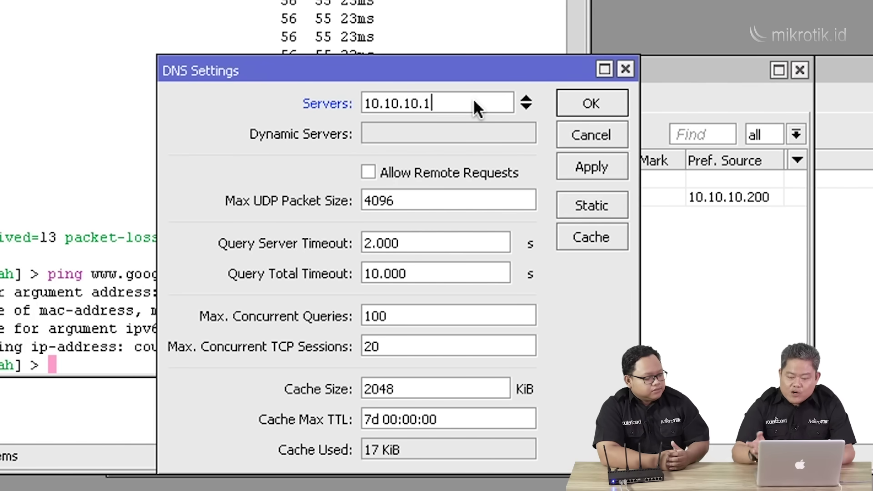
{"action": "left_click", "coordinate": [523, 108]}
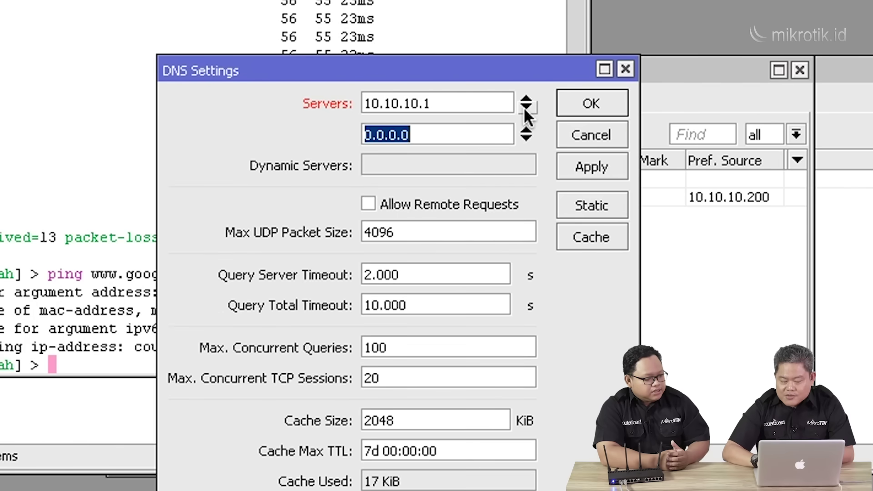
{"action": "left_click", "coordinate": [528, 139]}
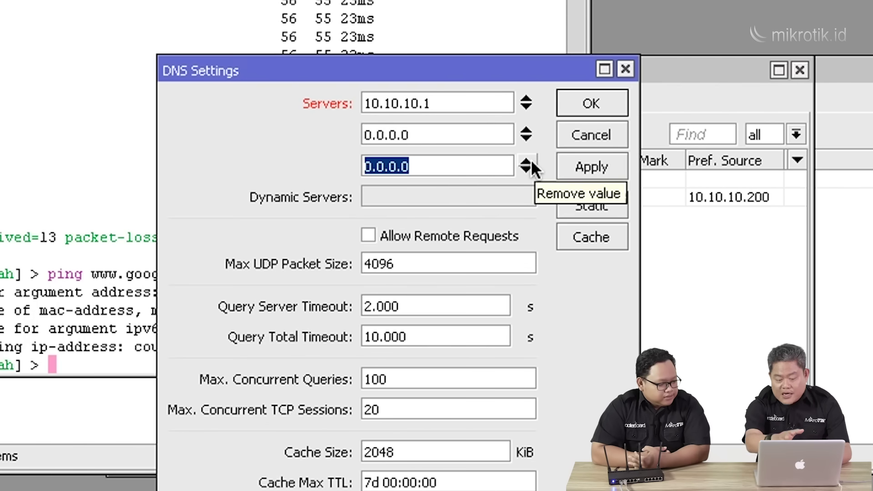
{"action": "left_click", "coordinate": [531, 162]}
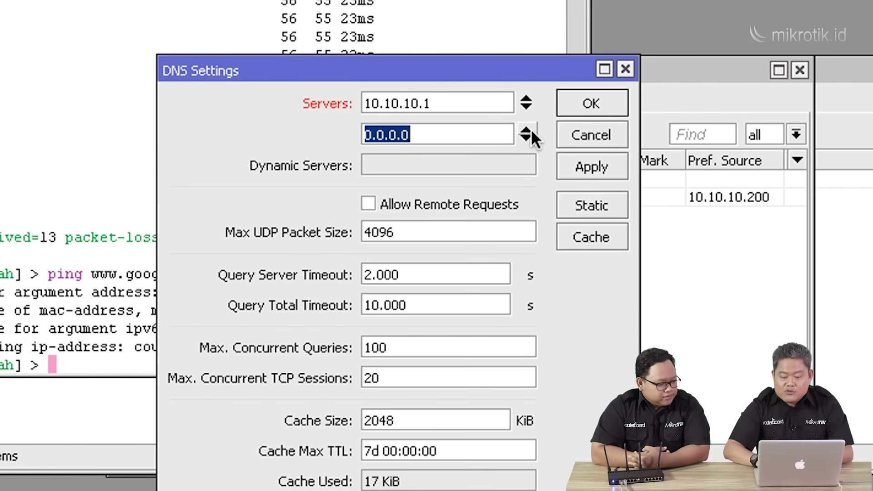
{"action": "left_click", "coordinate": [531, 130]}
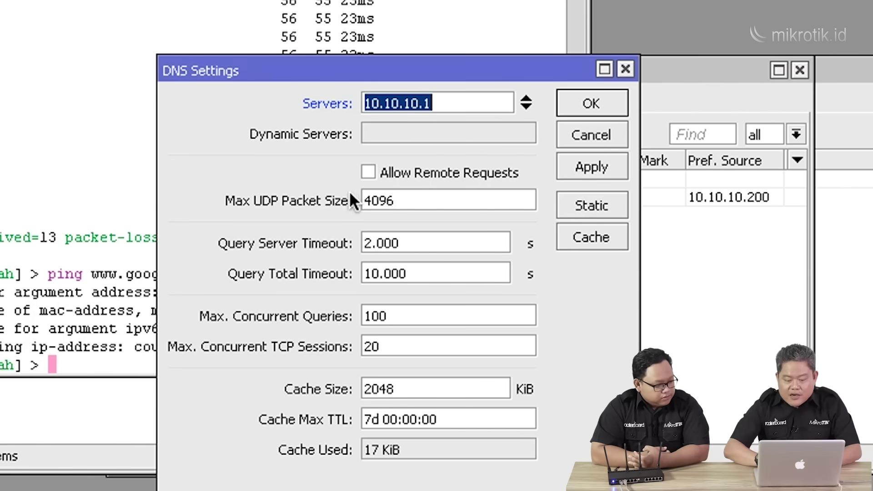
{"action": "left_click", "coordinate": [367, 173]}
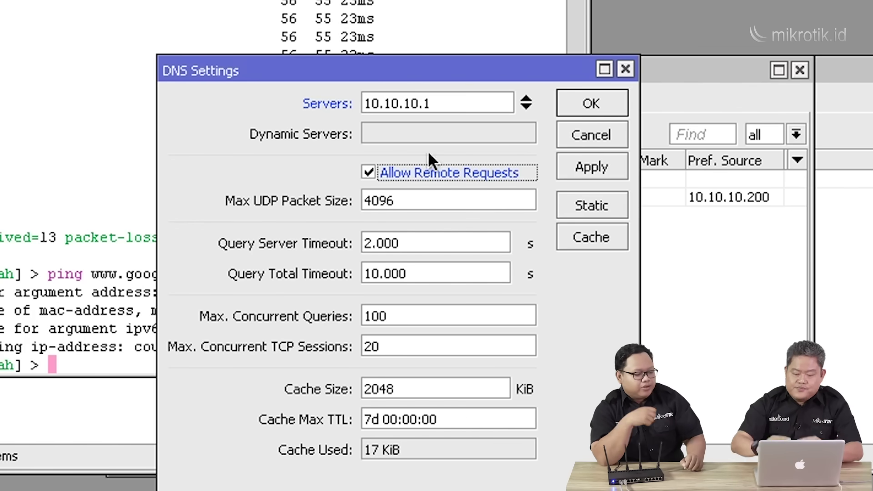
{"action": "left_click", "coordinate": [595, 101]}
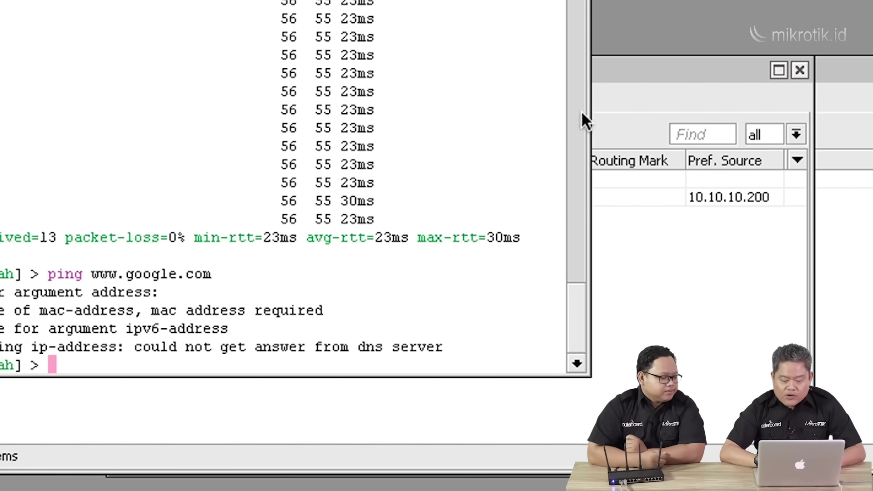
{"action": "key", "text": "Up"}
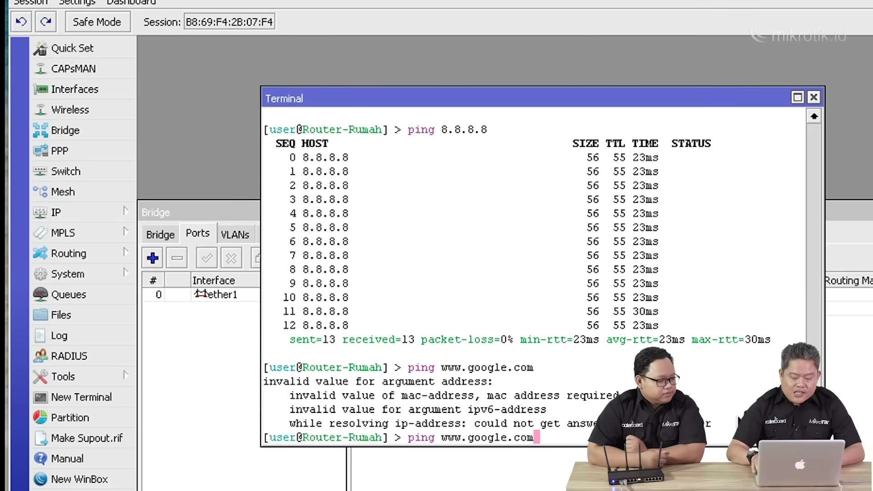
{"action": "key", "text": "Return"}
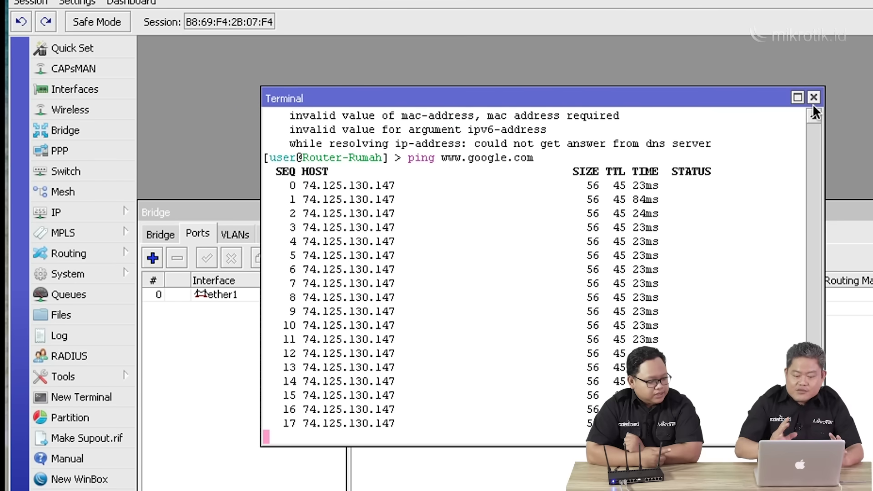
{"action": "left_click", "coordinate": [170, 348]}
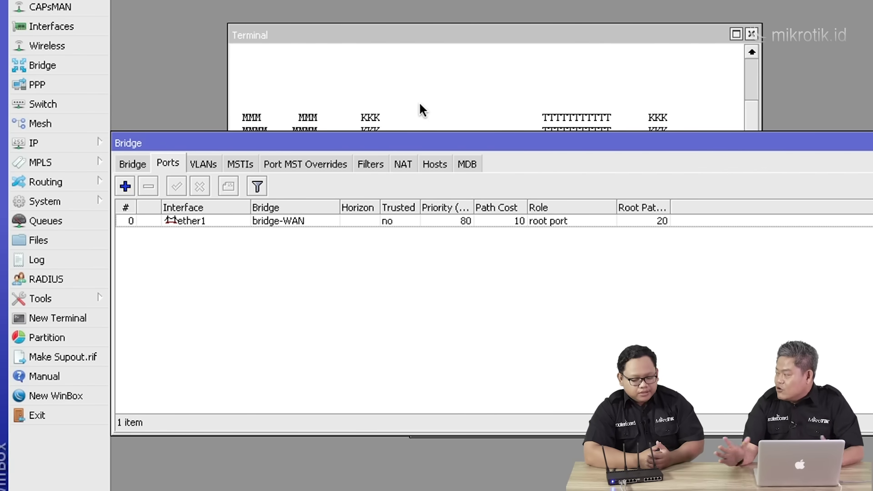
{"action": "left_click", "coordinate": [130, 163]}
Create a new bridge named bridge-LAN.
{"action": "left_click", "coordinate": [125, 185]}
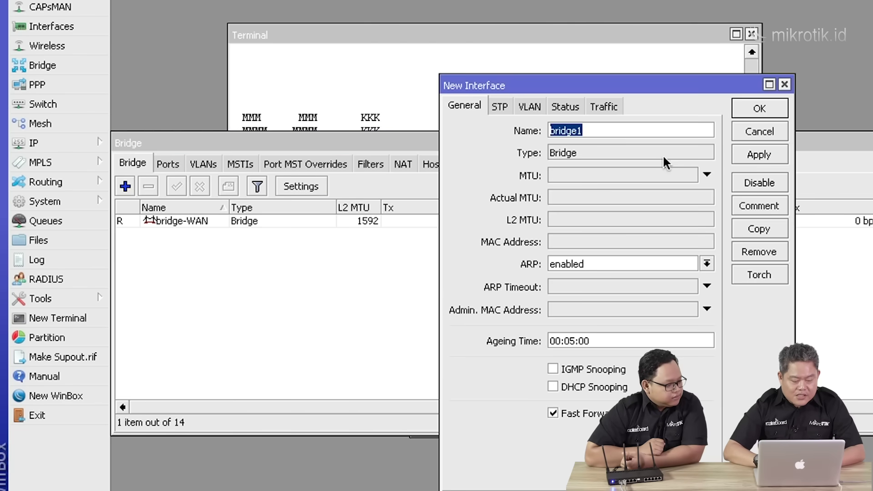
{"action": "left_click", "coordinate": [632, 130]}
{"action": "key", "text": "BackSpace"}
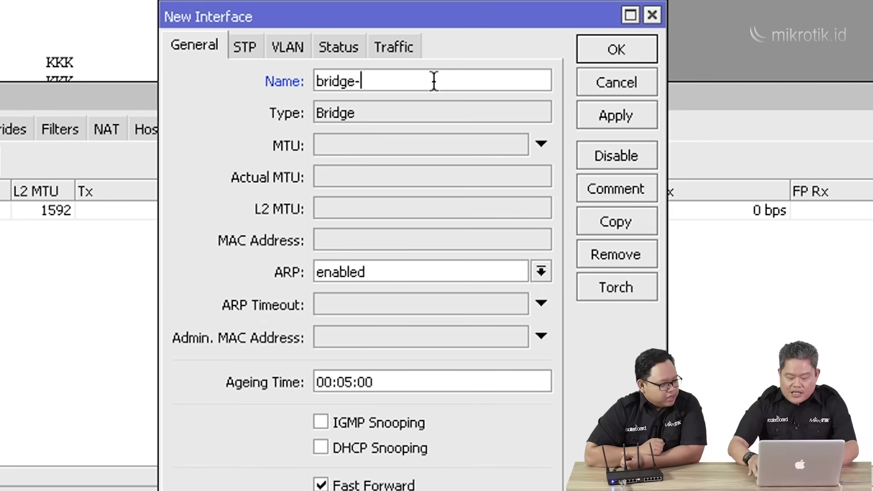
{"action": "type", "text": "-LAN"}
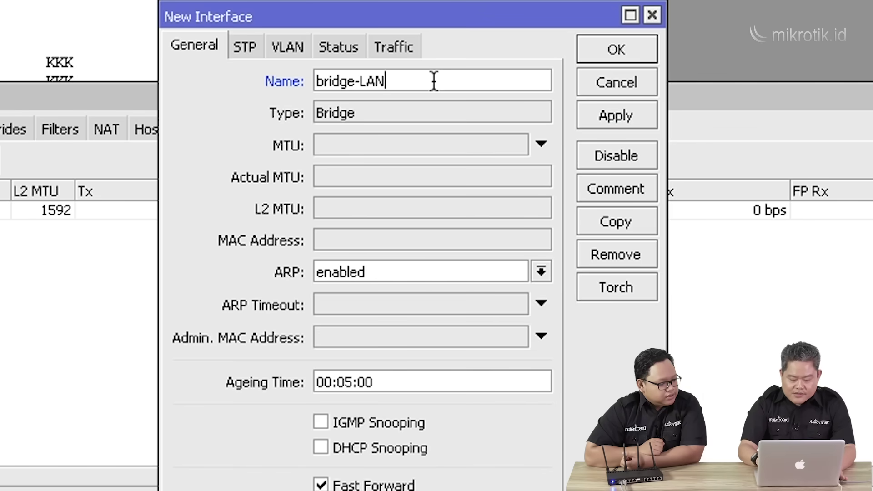
{"action": "left_click", "coordinate": [640, 45]}
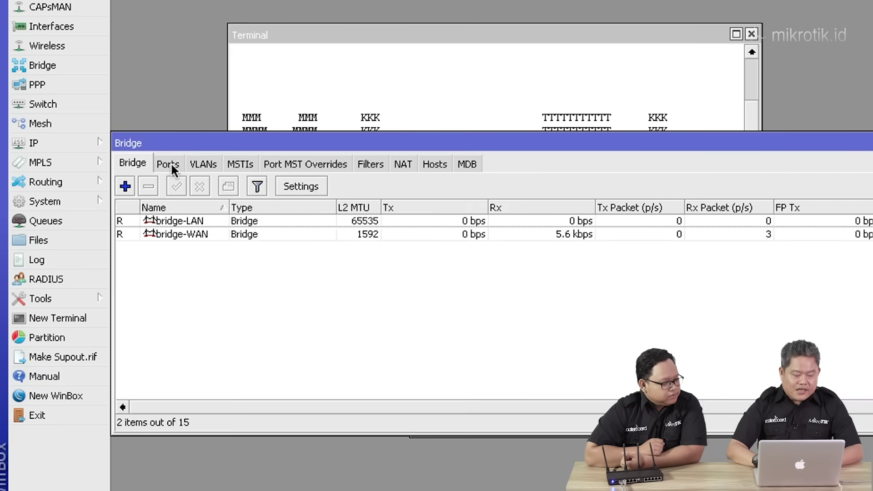
Add ether2 as a port of bridge-LAN and apply it.
{"action": "left_click", "coordinate": [171, 164]}
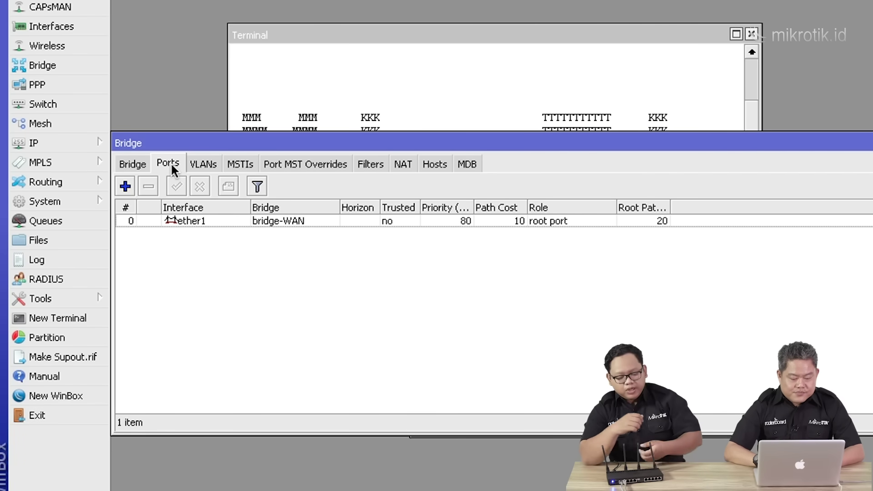
{"action": "left_click", "coordinate": [125, 186]}
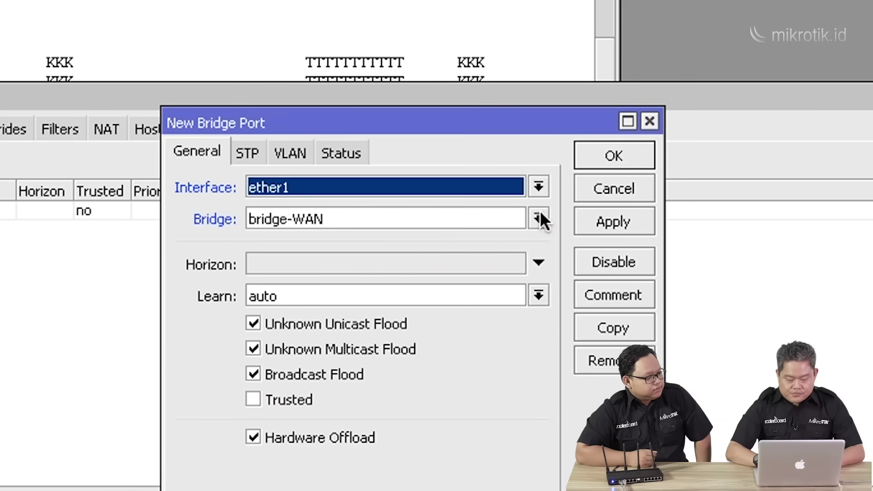
{"action": "left_click", "coordinate": [539, 219]}
{"action": "left_click", "coordinate": [490, 236]}
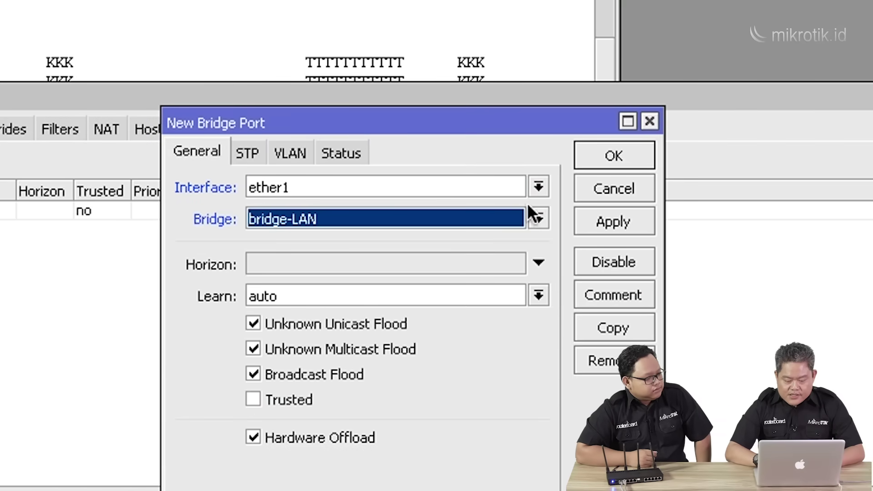
{"action": "left_click", "coordinate": [542, 183]}
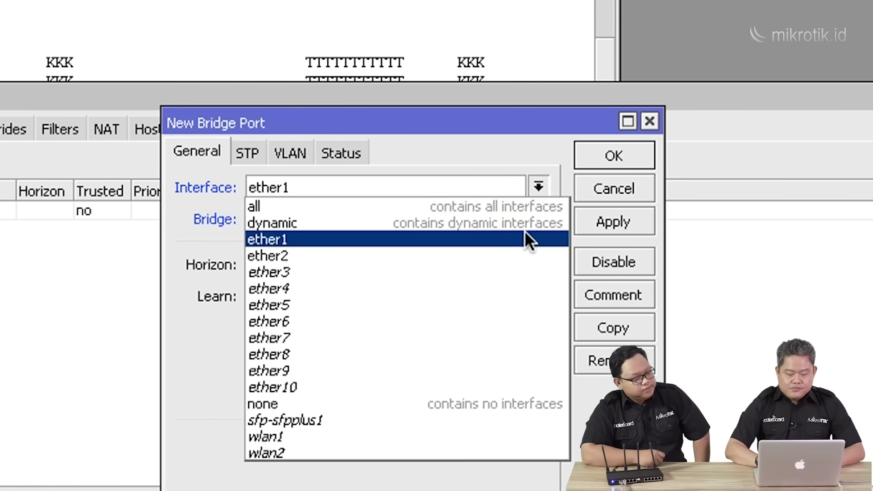
{"action": "left_click", "coordinate": [522, 257]}
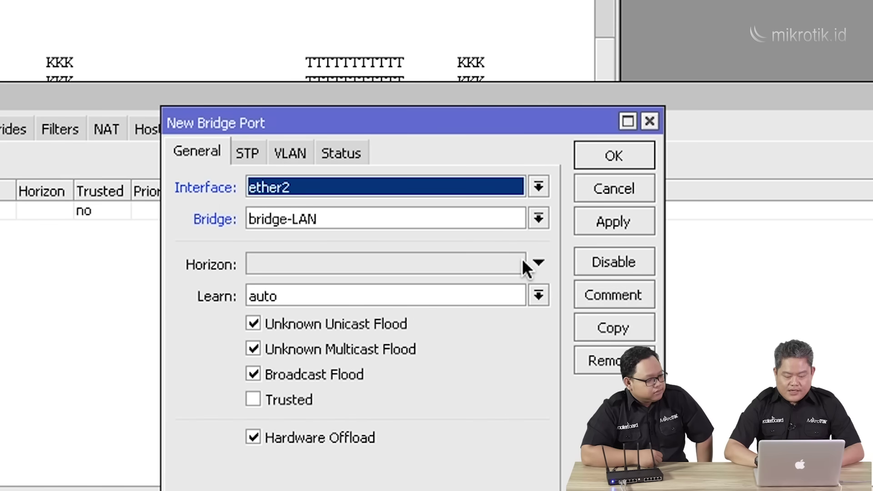
{"action": "left_click", "coordinate": [613, 223]}
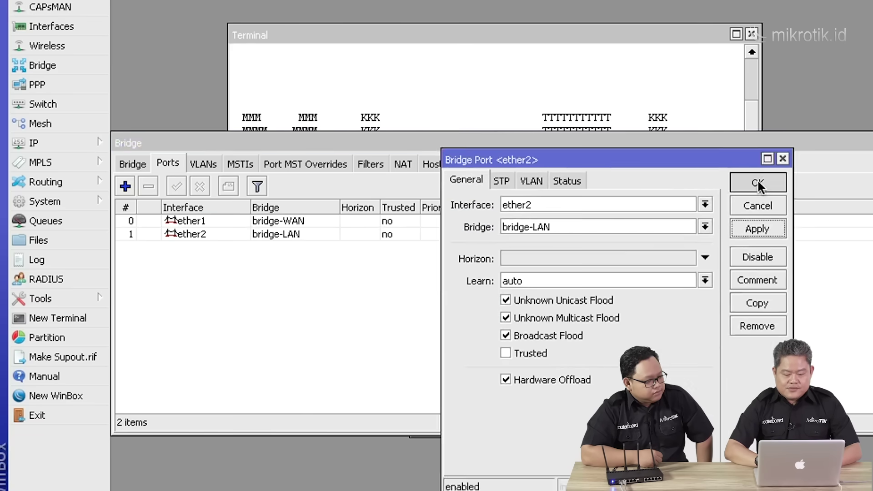
{"action": "left_click", "coordinate": [670, 171]}
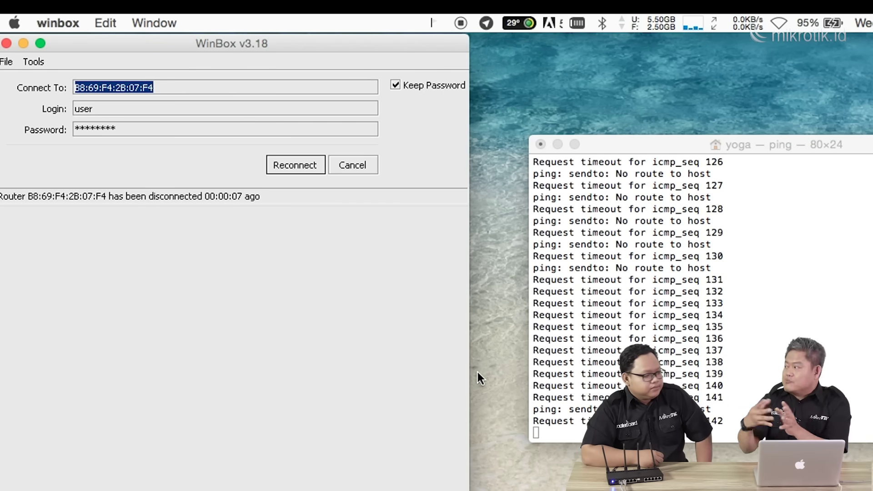
{"action": "left_click", "coordinate": [295, 166]}
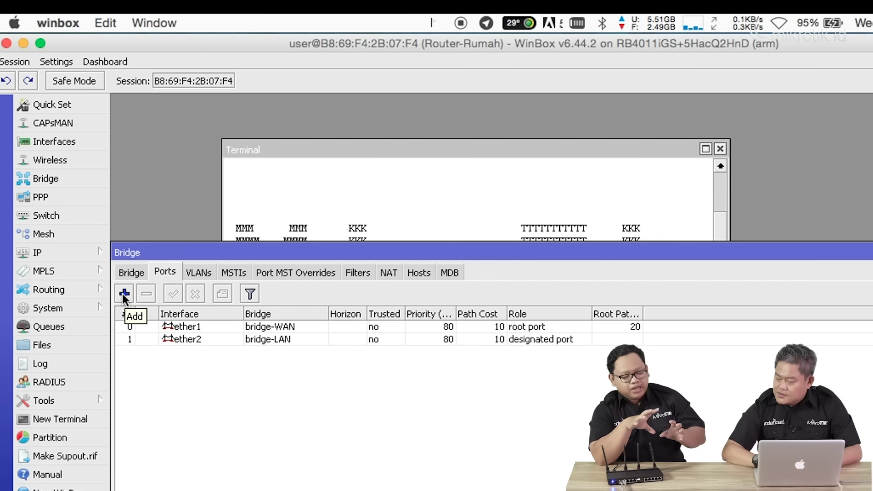
Add wlan1 as a new port of bridge-LAN.
{"action": "left_click", "coordinate": [123, 294]}
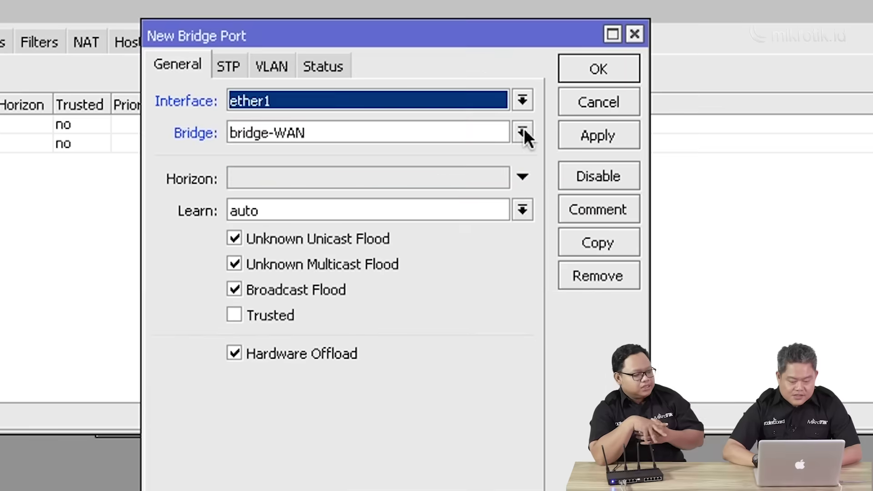
{"action": "left_click", "coordinate": [523, 131]}
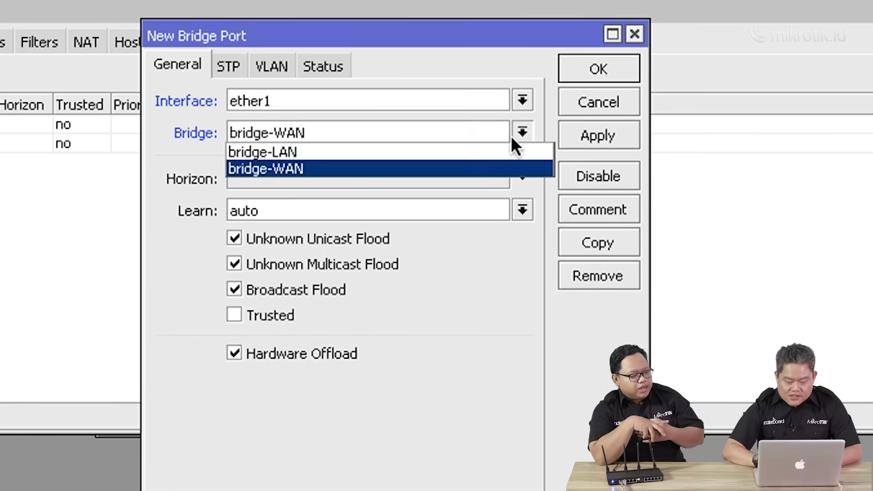
{"action": "left_click", "coordinate": [497, 149]}
{"action": "left_click", "coordinate": [522, 100]}
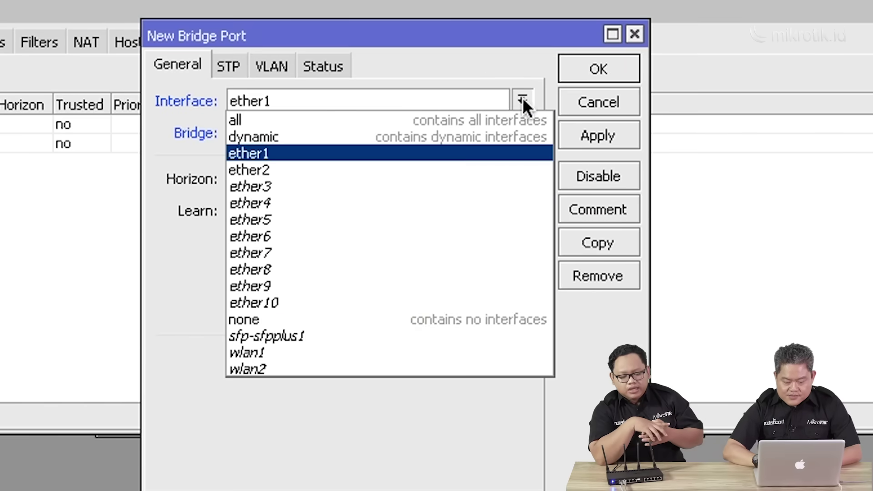
{"action": "left_click", "coordinate": [397, 352]}
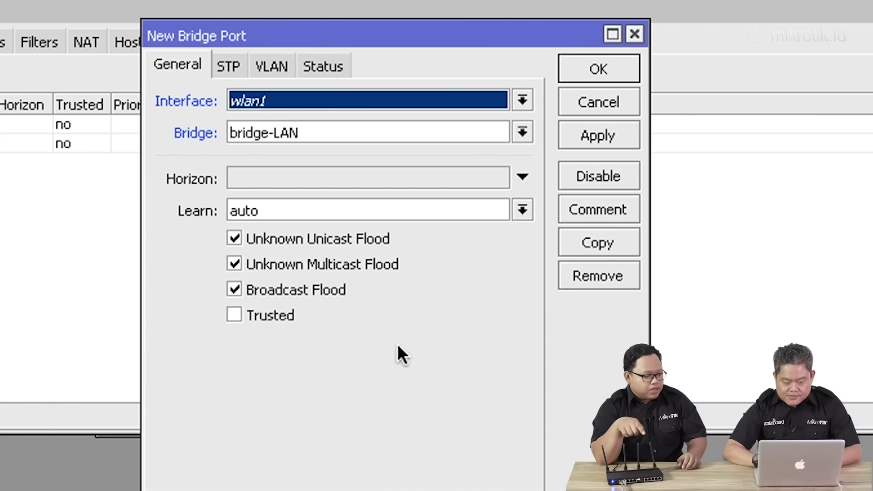
{"action": "left_click", "coordinate": [605, 132]}
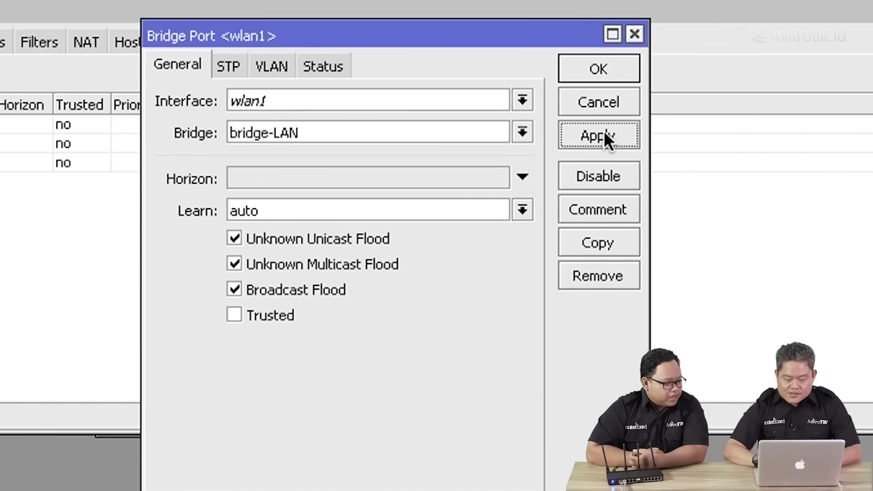
Copy the wlan1 port to create a bridge-LAN port for wlan2.
{"action": "left_click", "coordinate": [595, 243]}
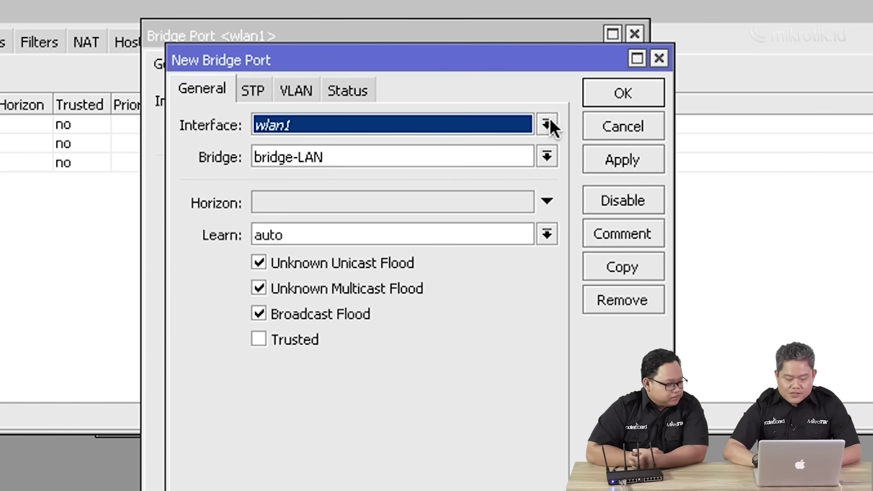
{"action": "left_click", "coordinate": [548, 123]}
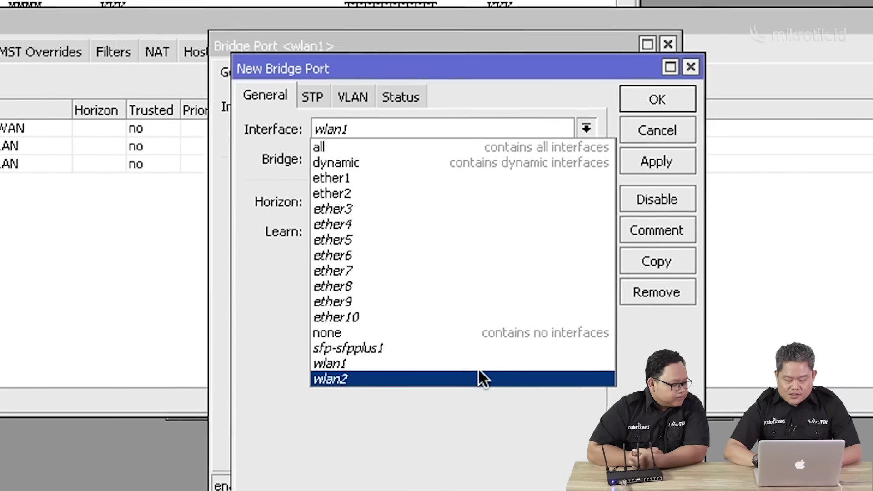
{"action": "left_click", "coordinate": [479, 378]}
{"action": "left_click", "coordinate": [657, 161]}
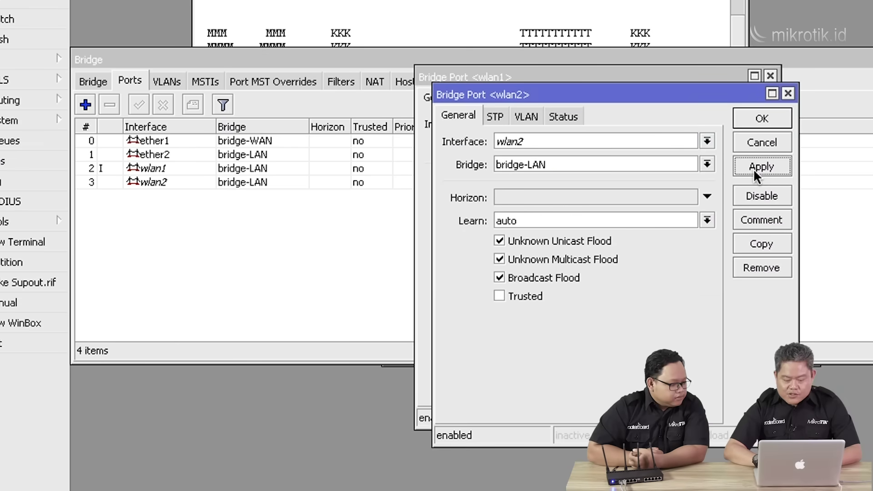
Discard an extra ether6 port form and close the wlan2 and wlan1 port dialogs.
{"action": "left_click", "coordinate": [707, 140]}
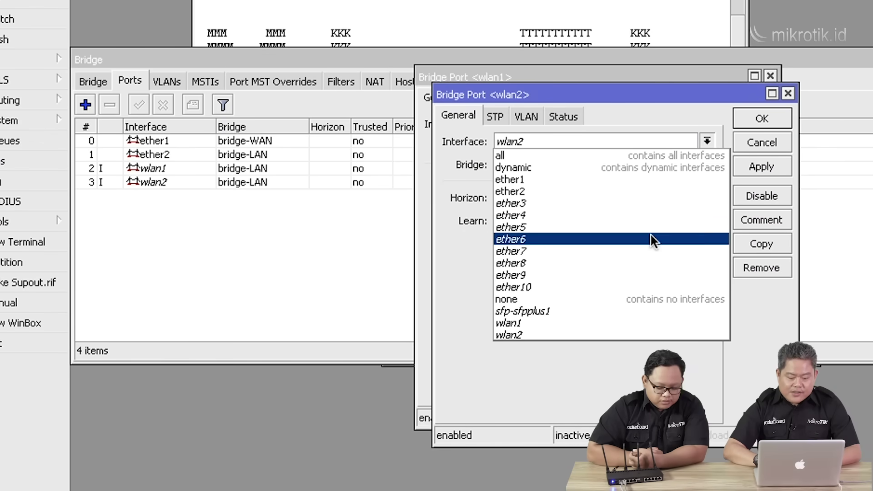
{"action": "left_click", "coordinate": [652, 239]}
{"action": "left_click", "coordinate": [761, 244]}
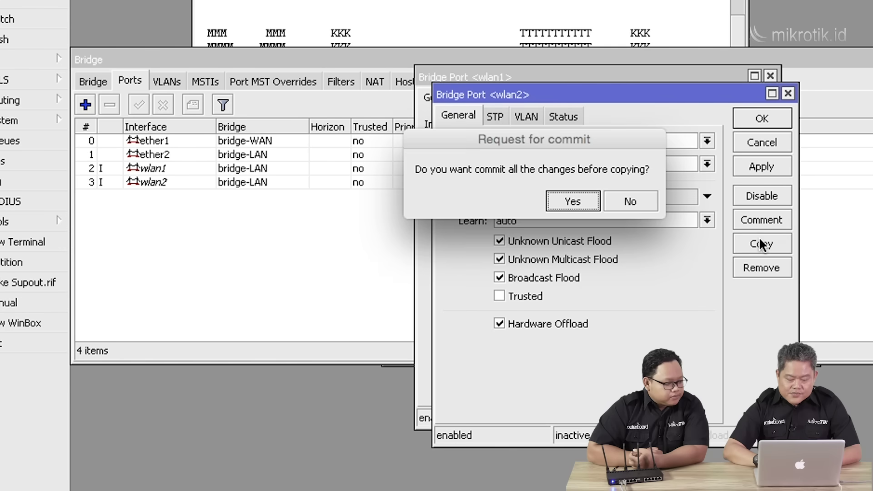
{"action": "left_click", "coordinate": [631, 202]}
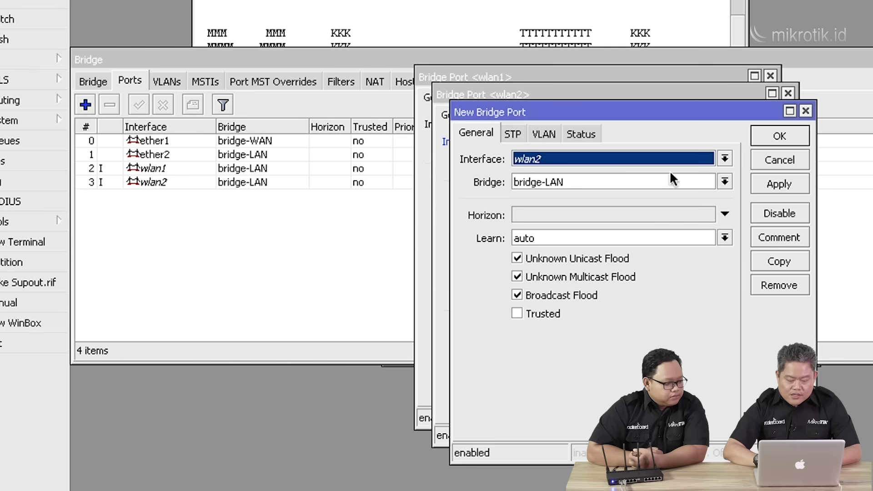
{"action": "left_click", "coordinate": [806, 111]}
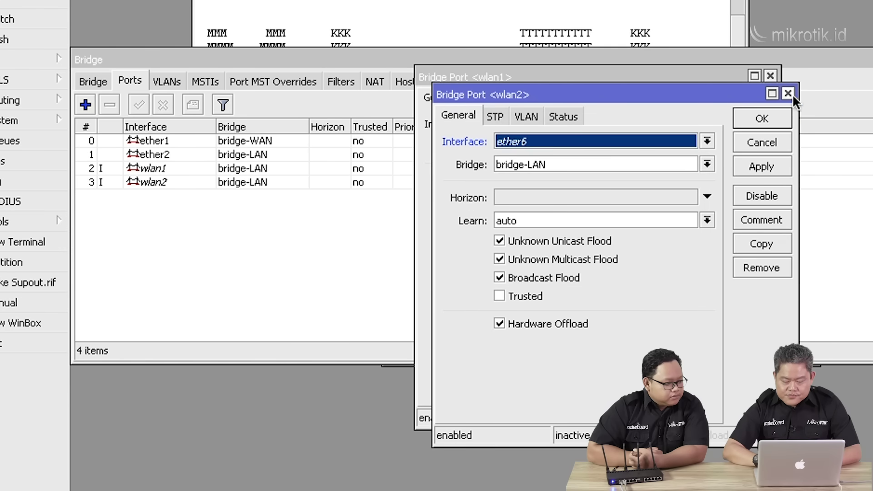
{"action": "left_click", "coordinate": [791, 93]}
{"action": "left_click", "coordinate": [771, 76]}
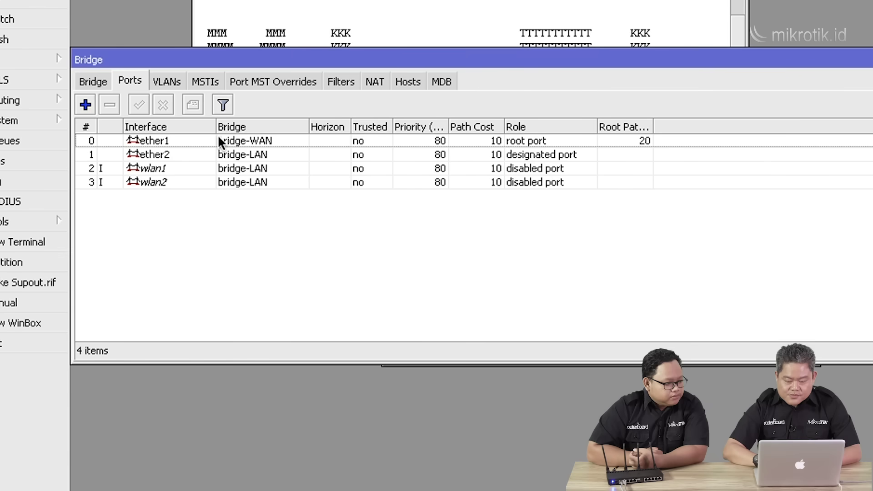
Copy the ether2 port into a new bridge-LAN port on ether6, then close both dialogs.
{"action": "left_click", "coordinate": [165, 157]}
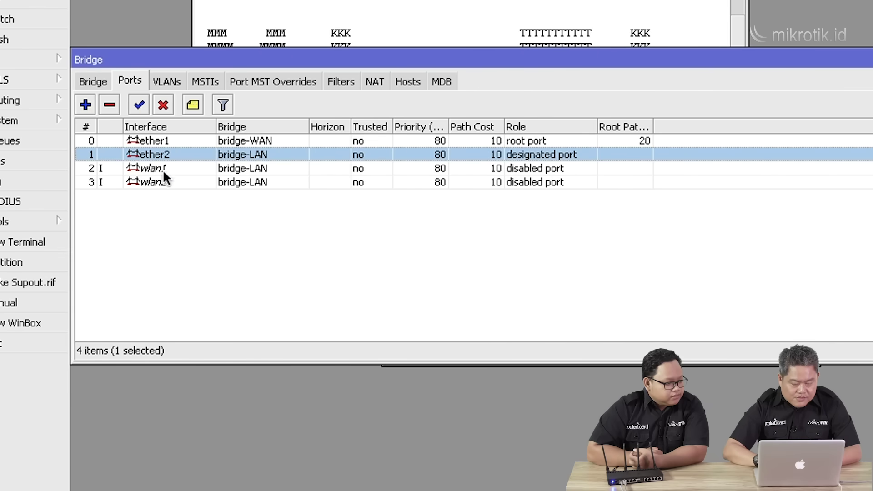
{"action": "double_click", "coordinate": [170, 153]}
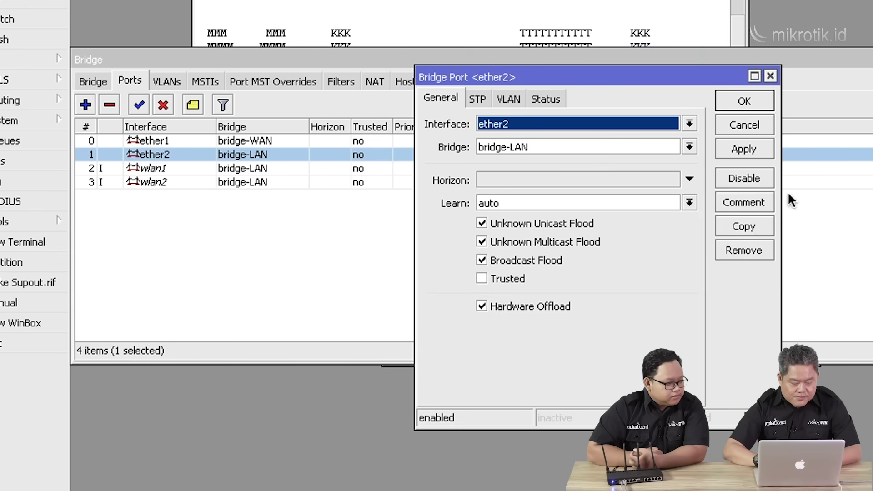
{"action": "left_click", "coordinate": [756, 230]}
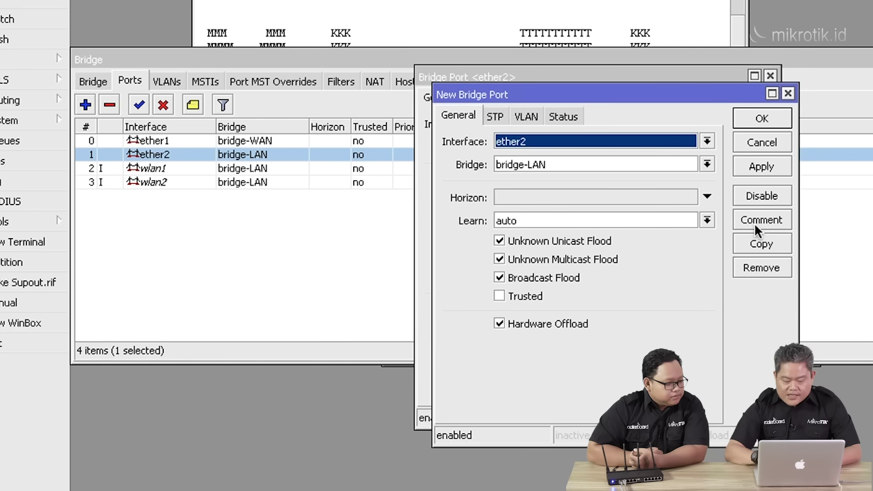
{"action": "left_click", "coordinate": [707, 144]}
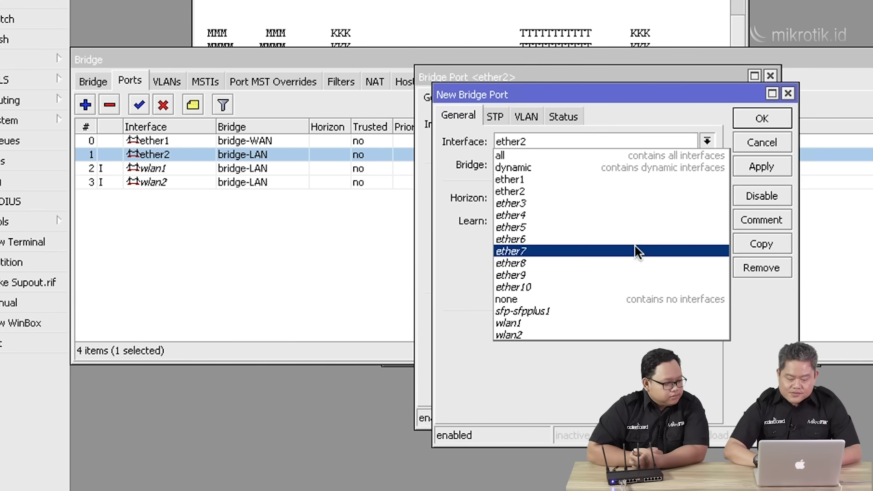
{"action": "left_click", "coordinate": [637, 238]}
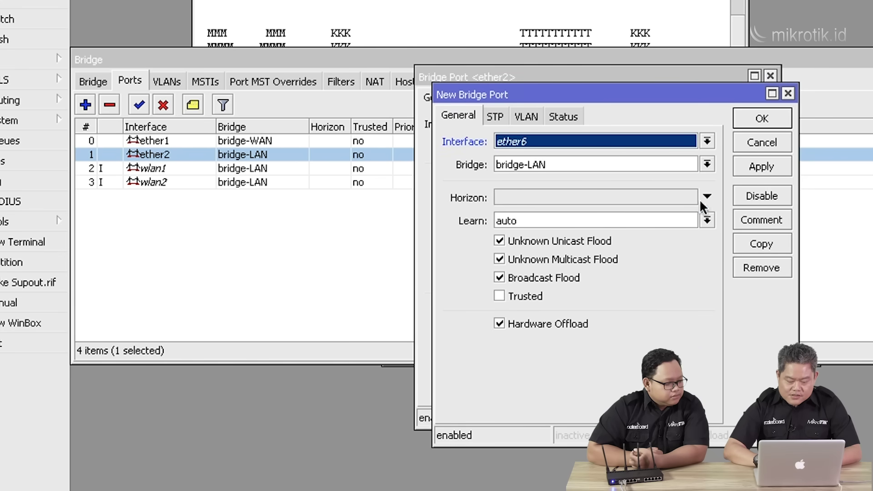
{"action": "left_click", "coordinate": [753, 163]}
{"action": "left_click", "coordinate": [763, 114]}
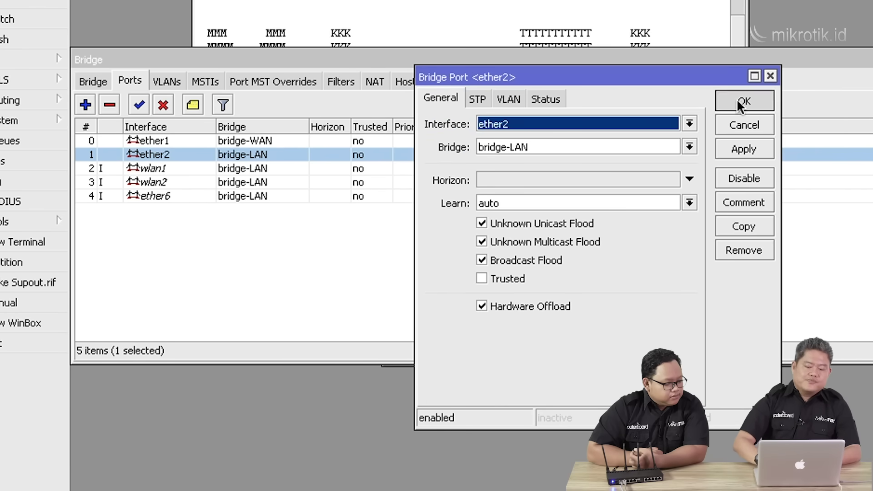
{"action": "left_click", "coordinate": [738, 102]}
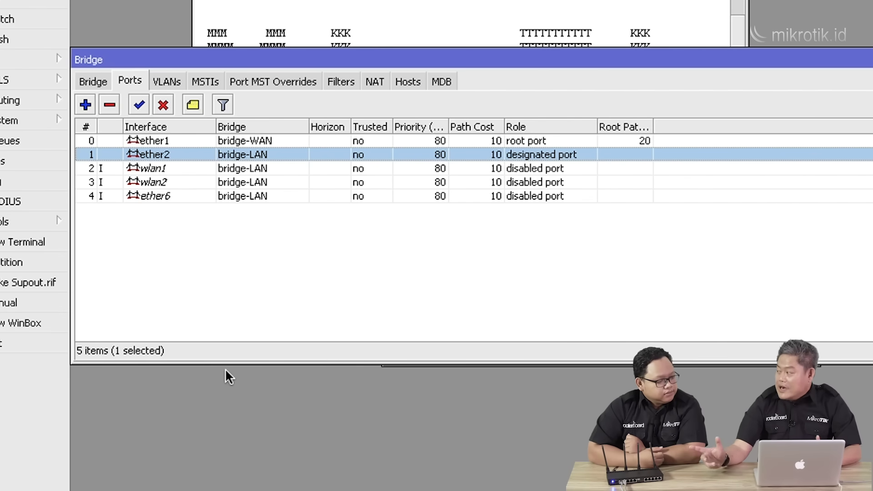
Create a bridge port with interface ether3 on bridge-WAN, then return to the terminal.
{"action": "left_click", "coordinate": [86, 106]}
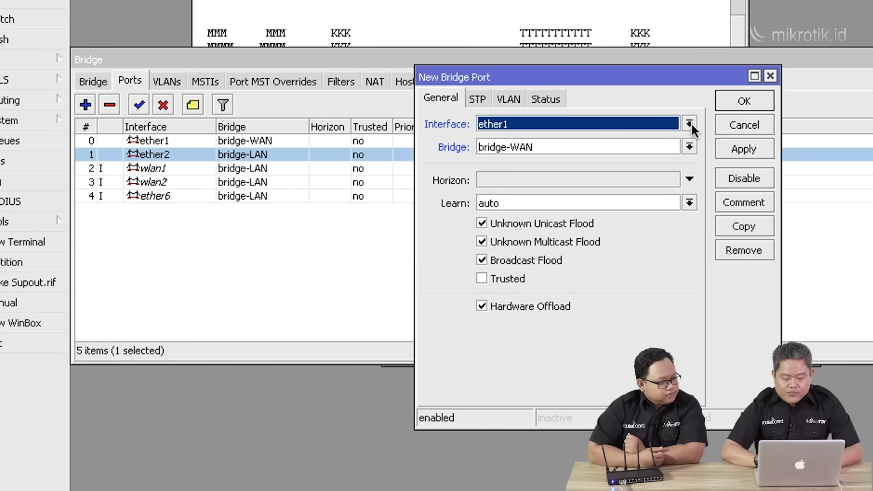
{"action": "left_click", "coordinate": [690, 124]}
{"action": "left_click", "coordinate": [658, 183]}
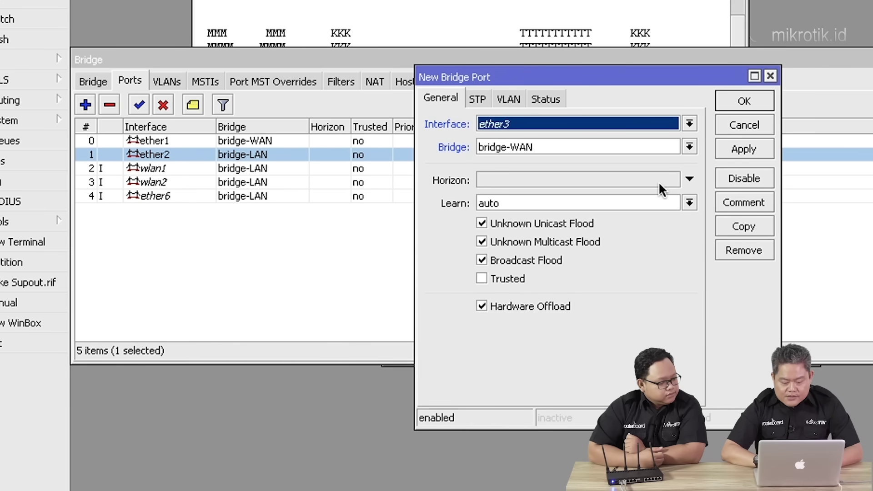
{"action": "left_click", "coordinate": [750, 155]}
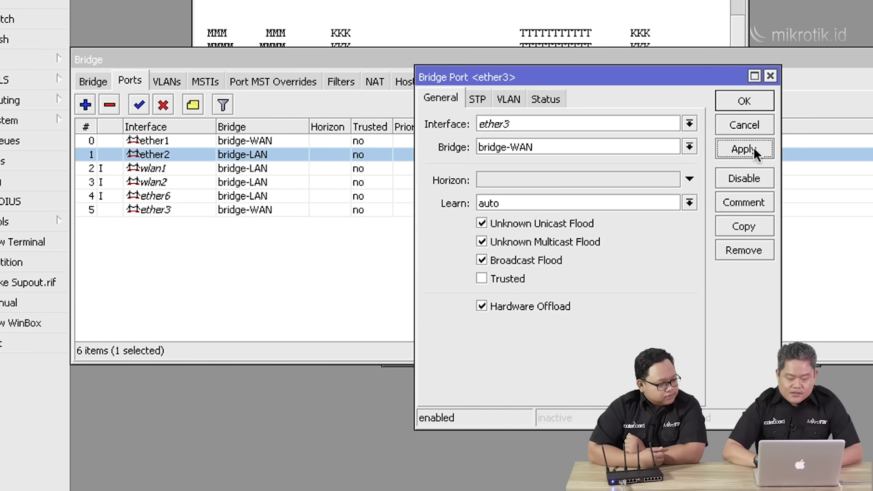
{"action": "left_click", "coordinate": [748, 103]}
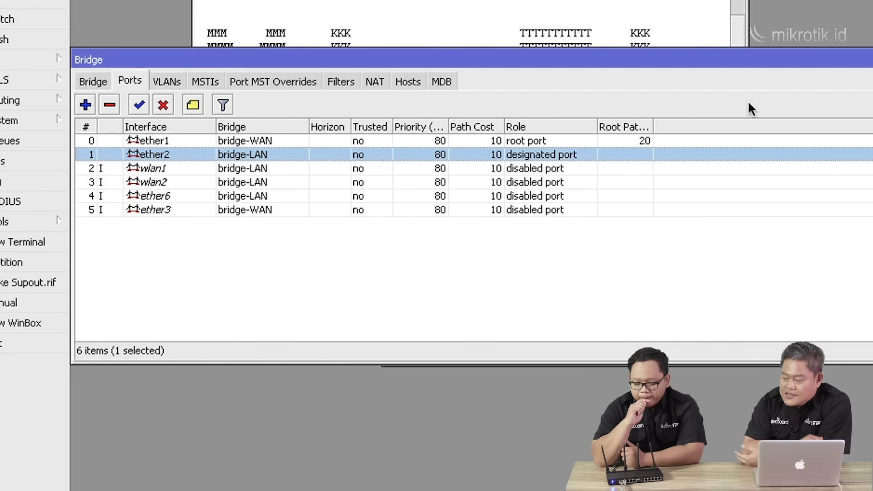
{"action": "left_click", "coordinate": [459, 23]}
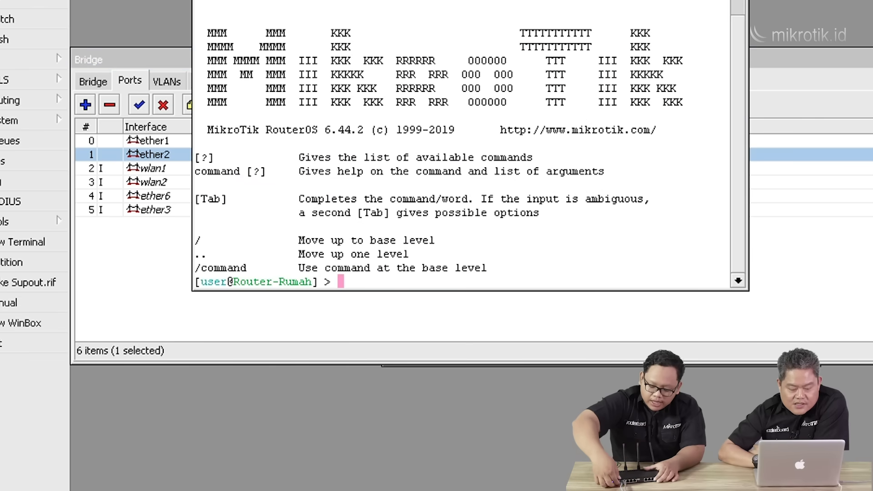
Rerun ping 8.8.8.8 in the router terminal, getting replies of about 23 ms.
{"action": "key", "text": "Up"}
{"action": "key", "text": "Up"}
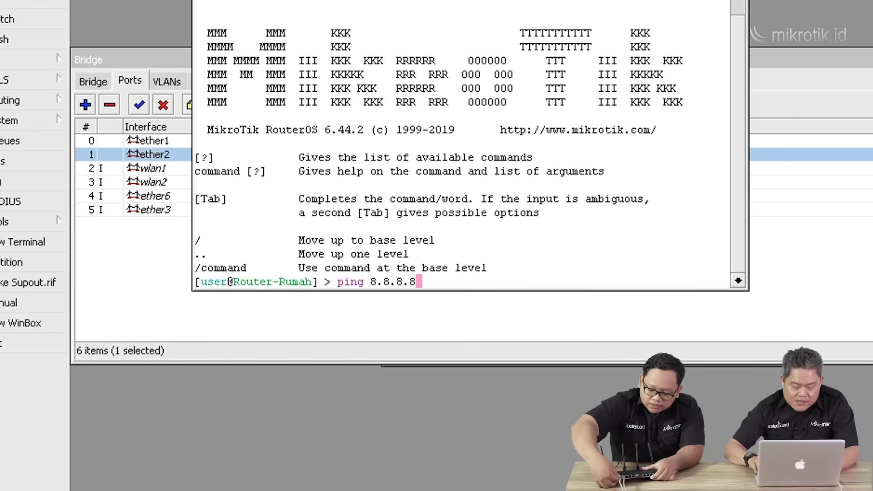
{"action": "key", "text": "Return"}
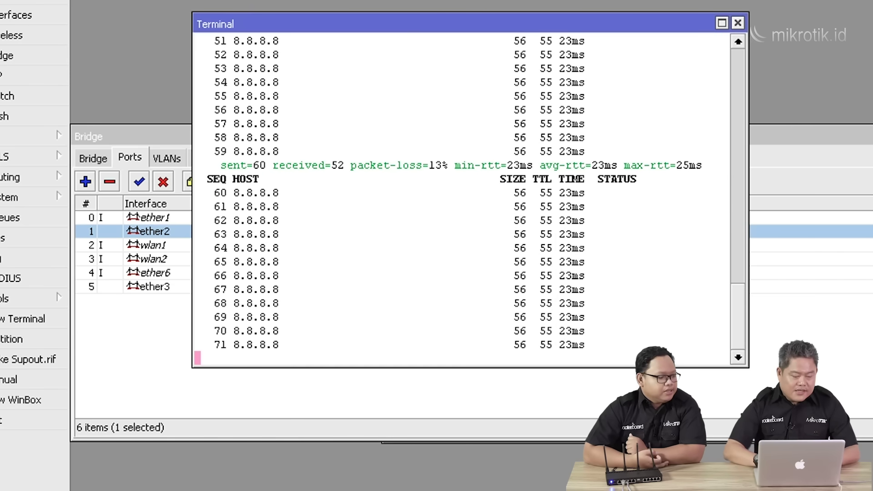
{"action": "left_click", "coordinate": [14, 141]}
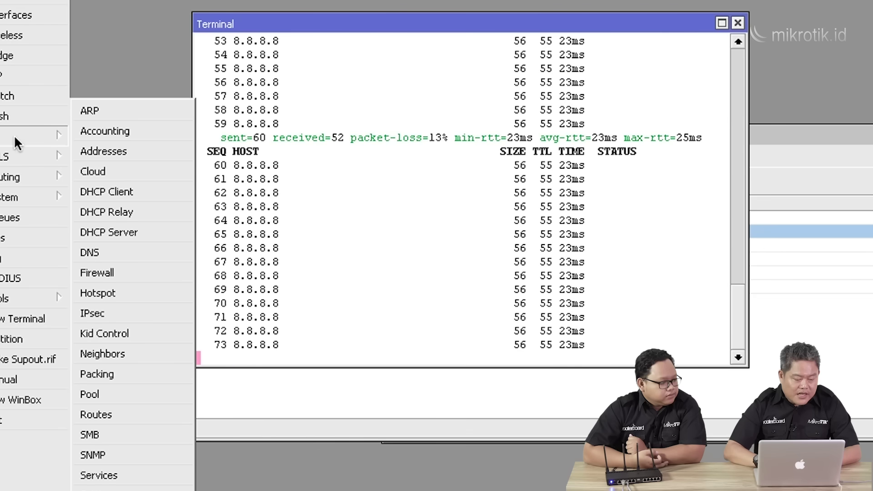
Add the IP address 192.168.1.1/24 on interface bridge-LAN.
{"action": "left_click", "coordinate": [123, 153]}
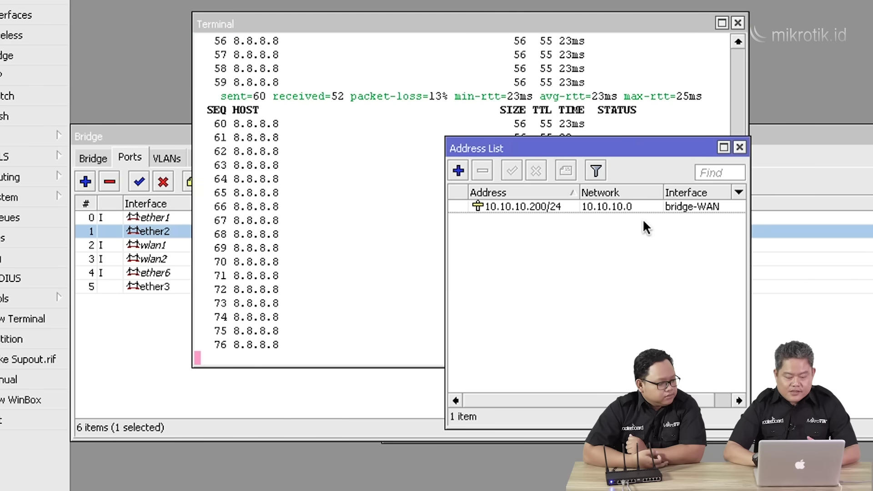
{"action": "left_click", "coordinate": [643, 206]}
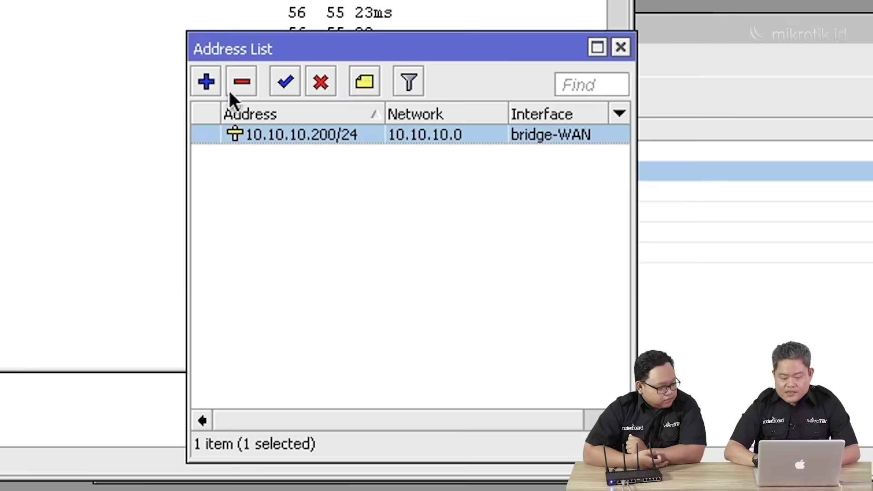
{"action": "left_click", "coordinate": [209, 77]}
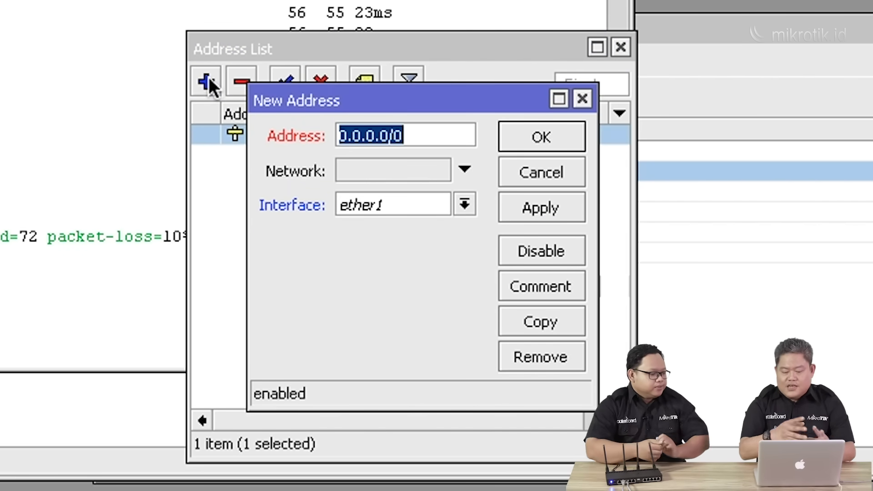
{"action": "type", "text": "192.16"}
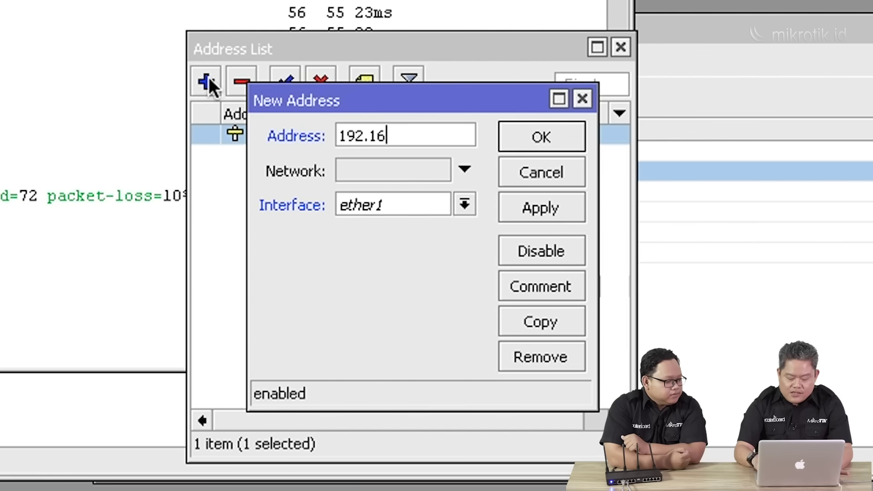
{"action": "type", "text": "8.1.1"}
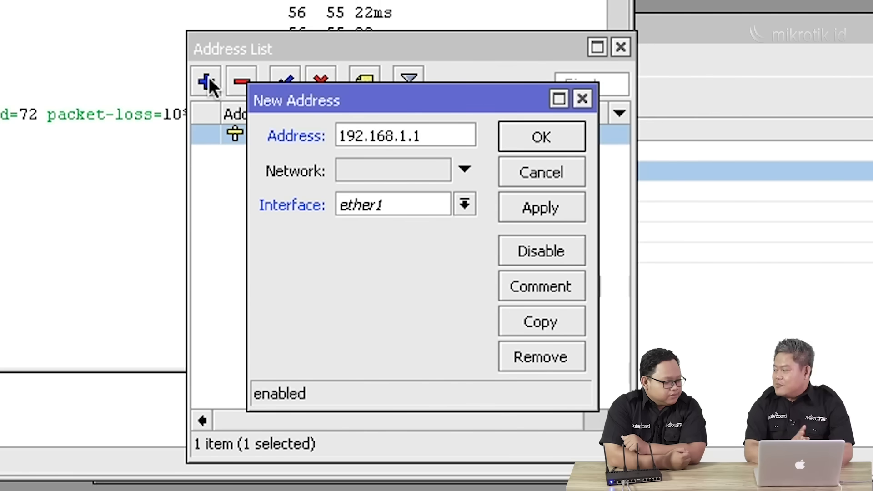
{"action": "type", "text": "/24"}
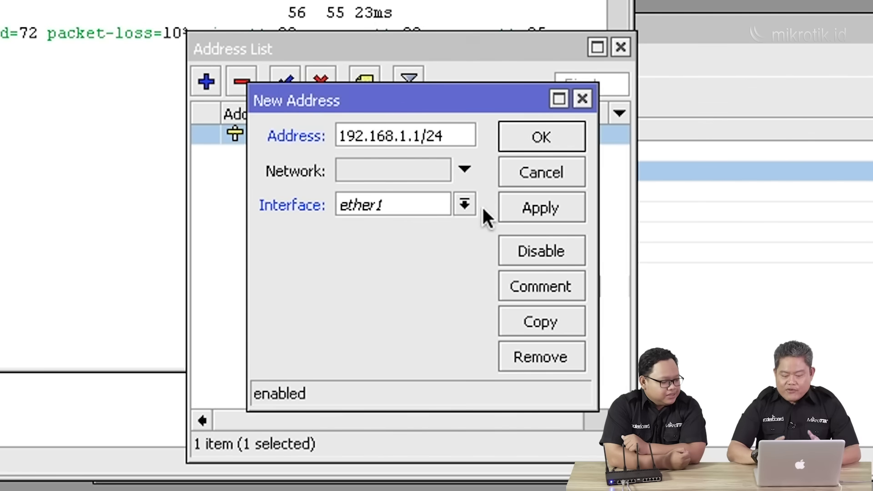
{"action": "left_click", "coordinate": [466, 204]}
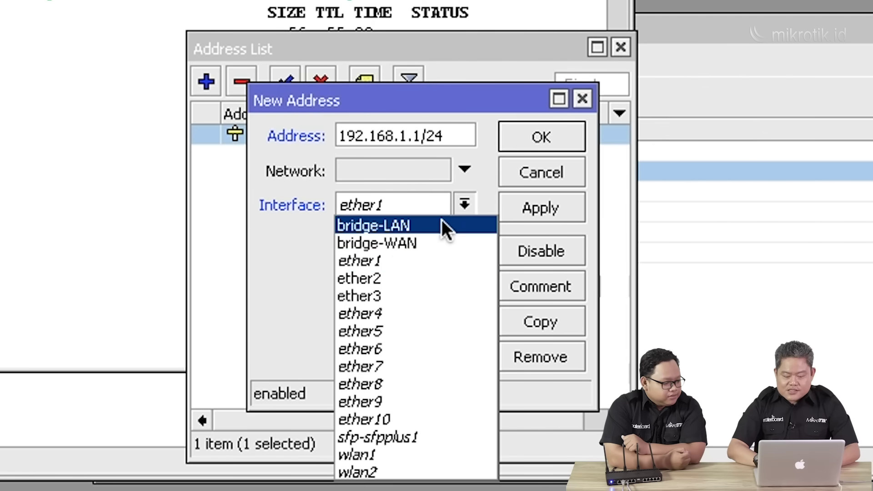
{"action": "left_click", "coordinate": [442, 225]}
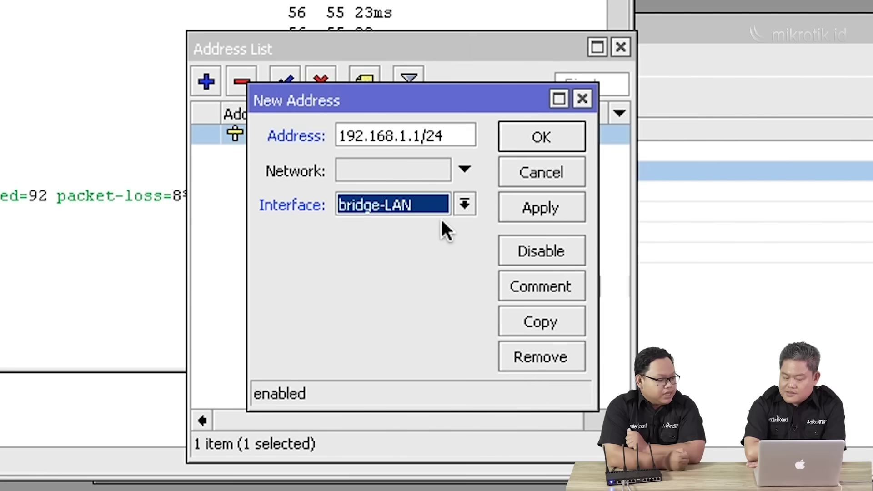
{"action": "left_click", "coordinate": [560, 133]}
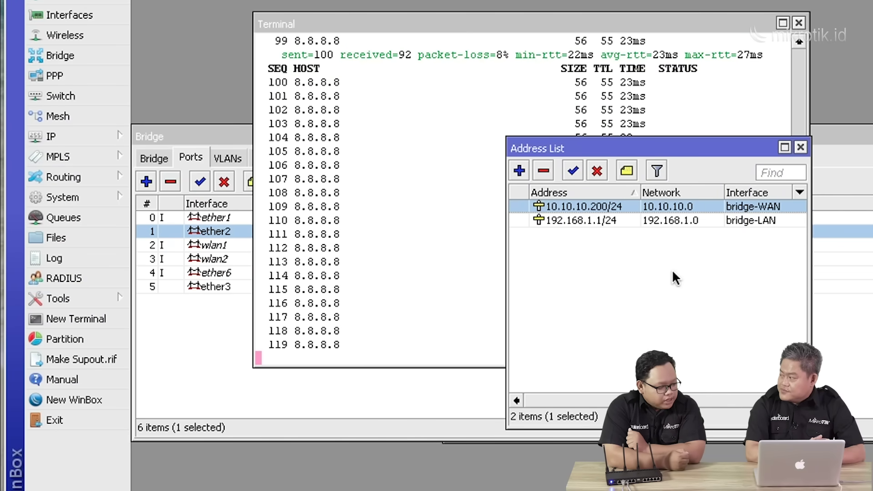
Start DHCP Setup in IP > DHCP Server and choose bridge-LAN as the interface.
{"action": "left_click", "coordinate": [79, 135]}
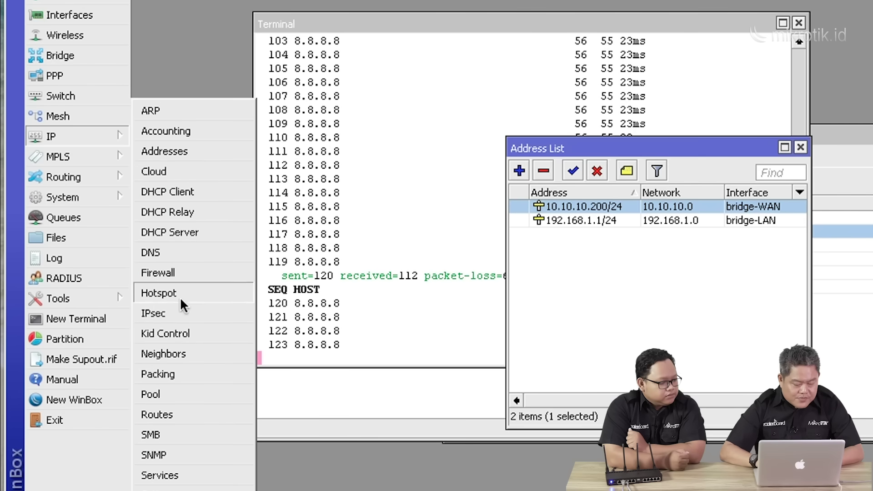
{"action": "left_click", "coordinate": [197, 234]}
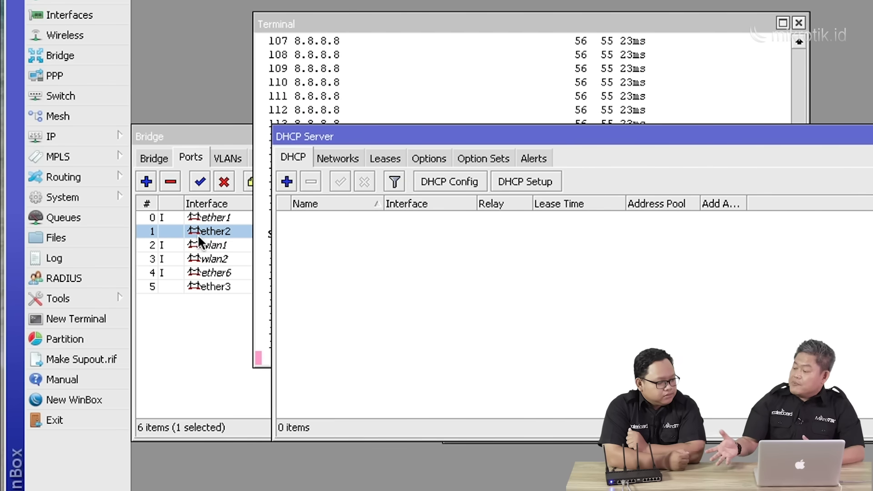
{"action": "left_click", "coordinate": [536, 182]}
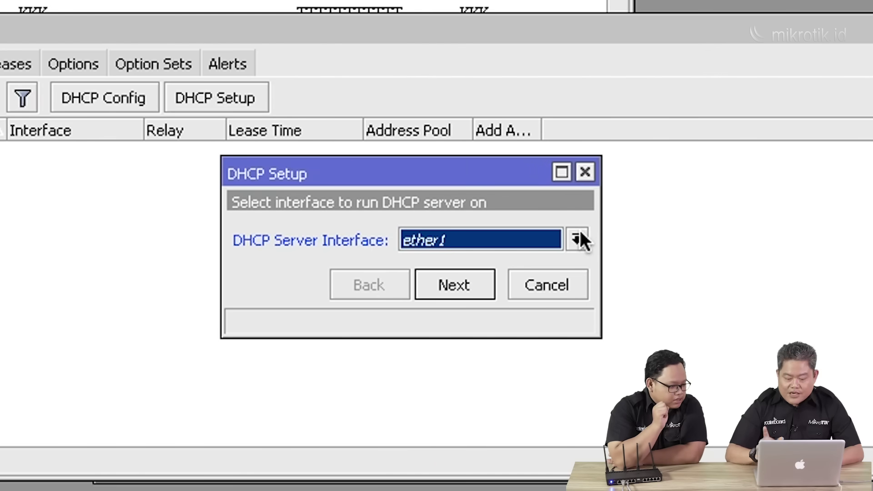
{"action": "left_click", "coordinate": [578, 239]}
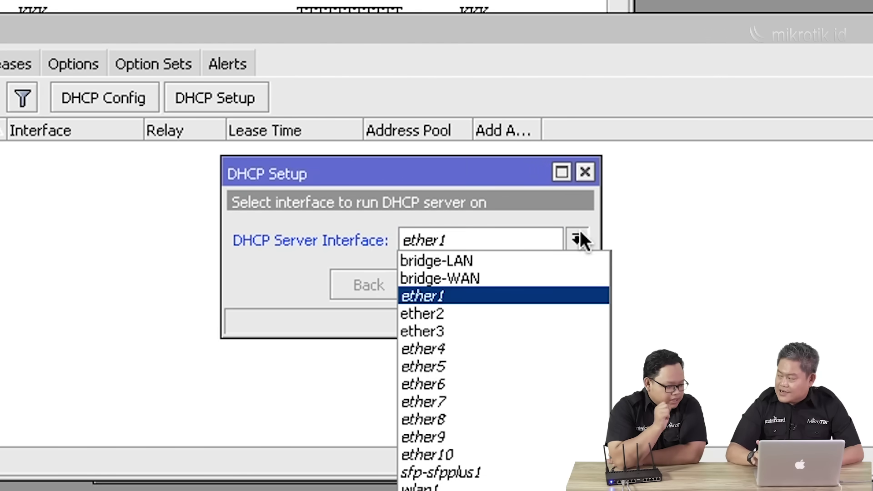
{"action": "left_click", "coordinate": [561, 260]}
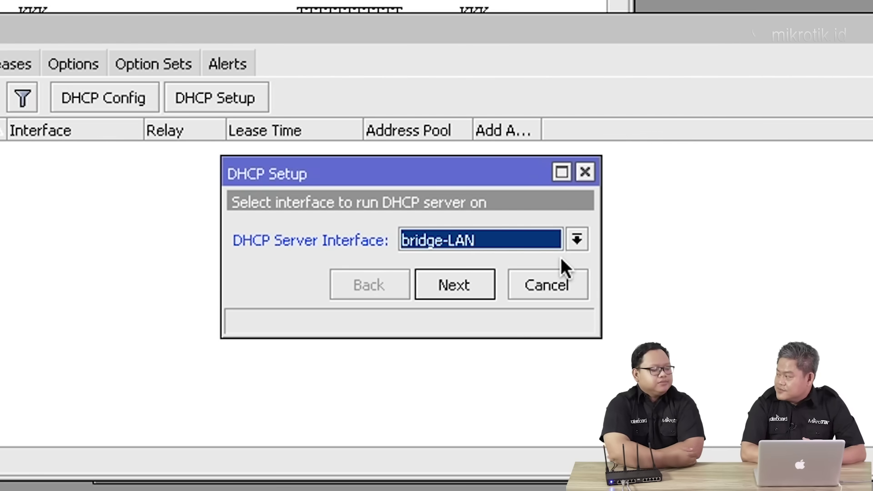
{"action": "left_click", "coordinate": [478, 290]}
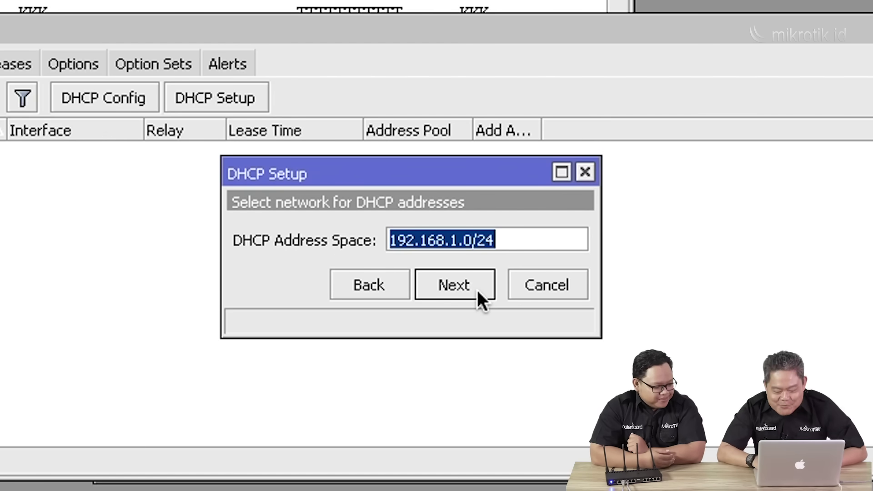
Accept network 192.168.1.0/24, gateway 192.168.1.1, the default pool, DNS 192.168.1.1, 00:10:00 lease.
{"action": "left_click", "coordinate": [477, 290]}
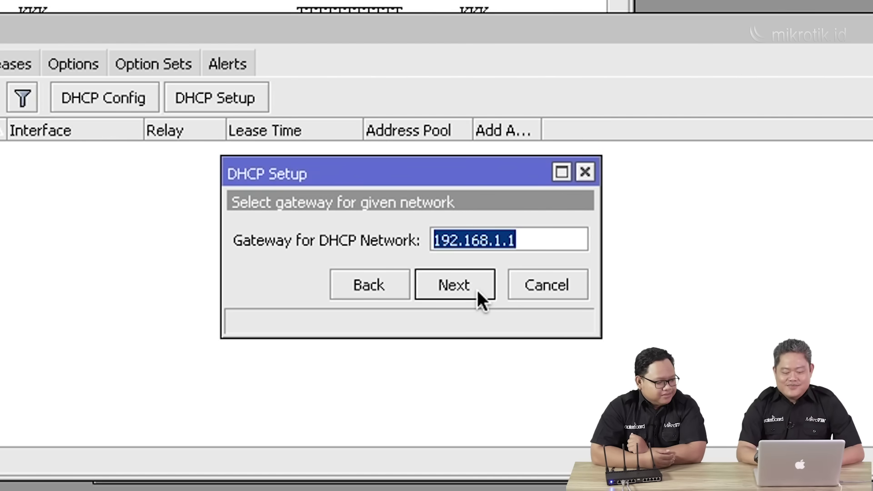
{"action": "left_click", "coordinate": [477, 290]}
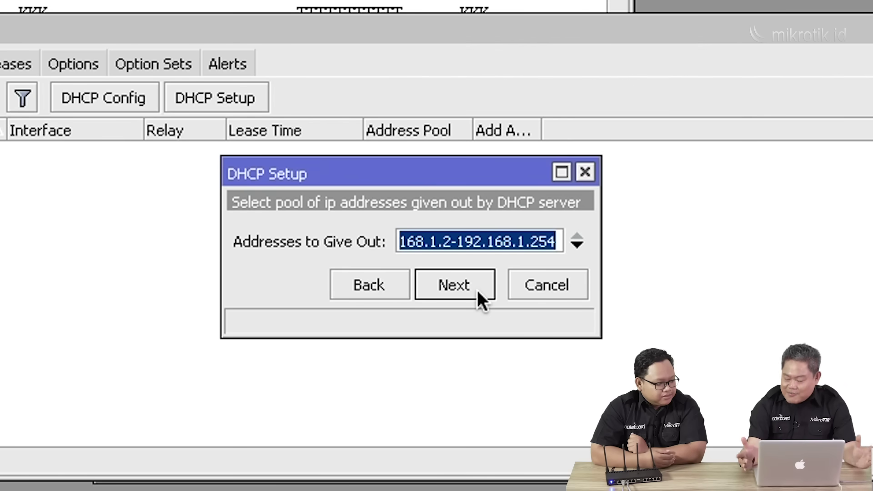
{"action": "left_click", "coordinate": [477, 290]}
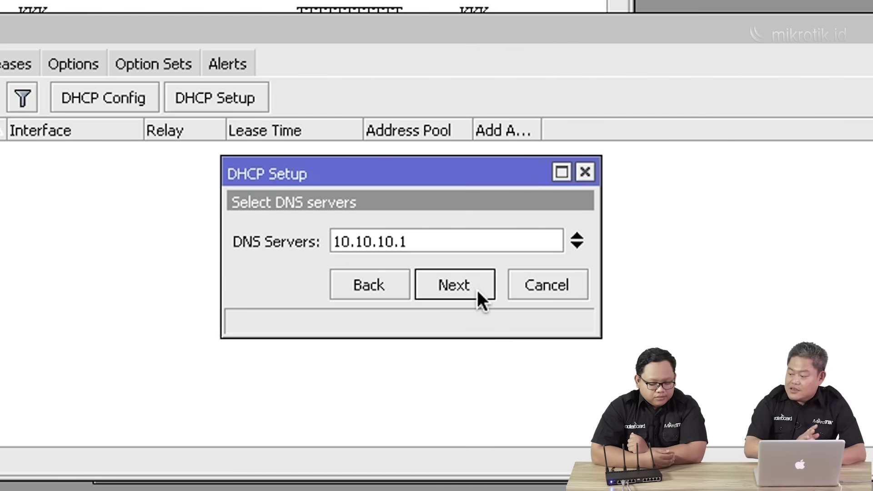
{"action": "double_click", "coordinate": [470, 246]}
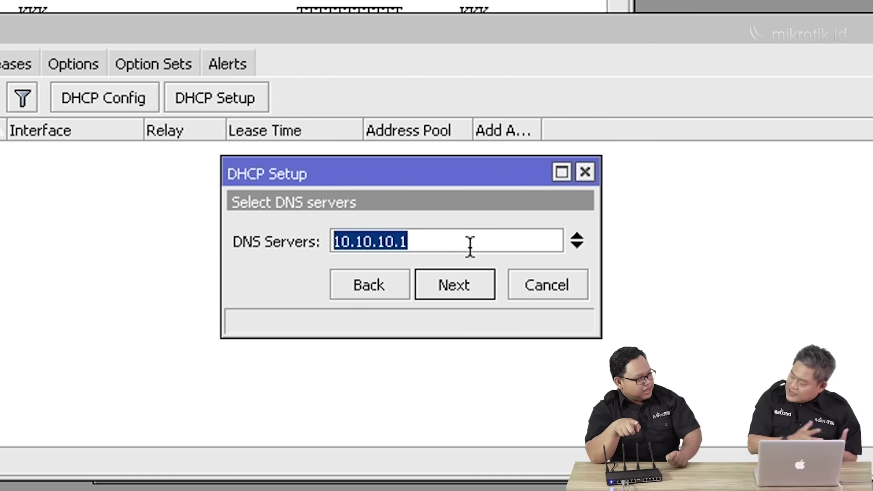
{"action": "type", "text": "192.16"}
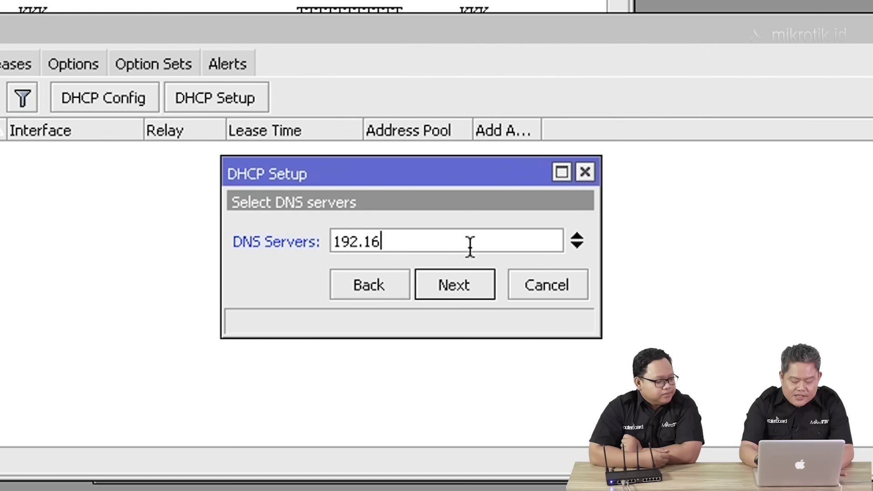
{"action": "type", "text": "8.1.1"}
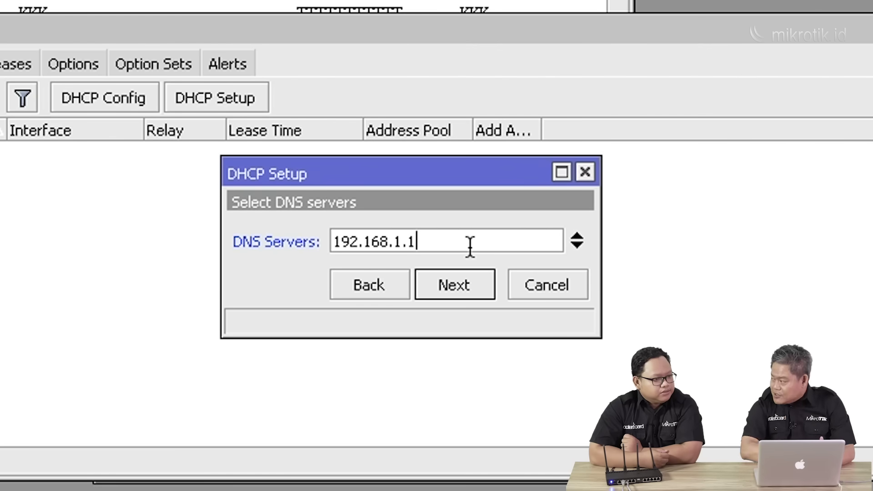
{"action": "left_click", "coordinate": [466, 278]}
{"action": "left_click", "coordinate": [466, 277]}
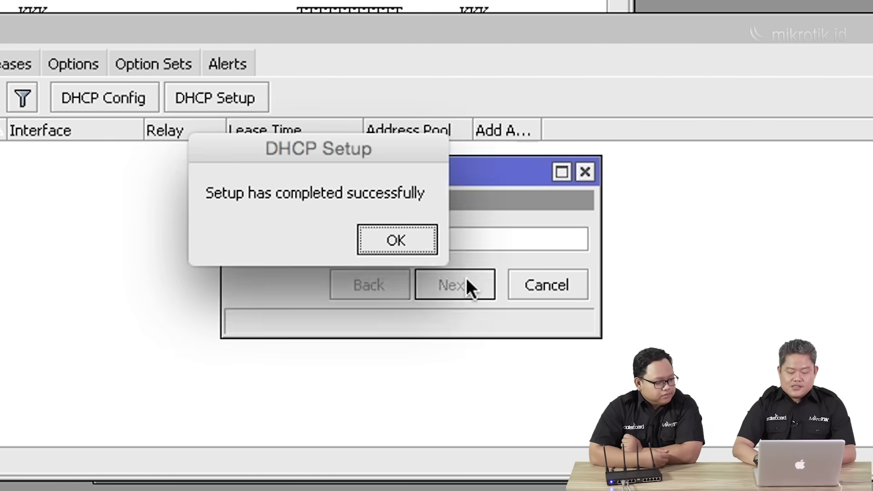
{"action": "left_click", "coordinate": [414, 247]}
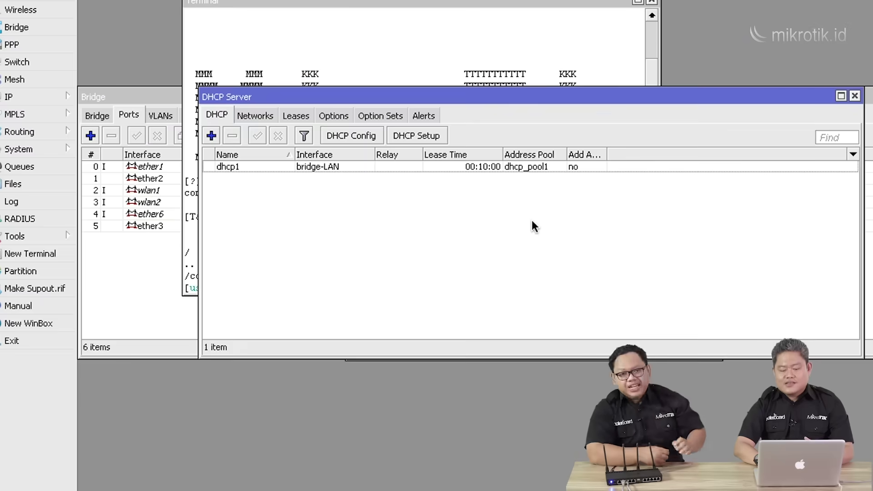
{"action": "mouse_move", "coordinate": [541, 490]}
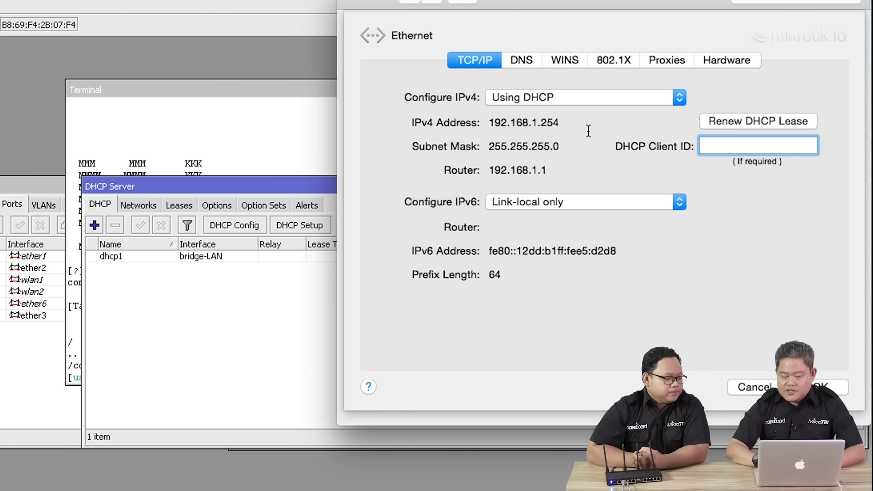
Check that Ethernet got 192.168.1.254 via router 192.168.1.1, then switch to Terminal.
{"action": "left_click", "coordinate": [832, 387]}
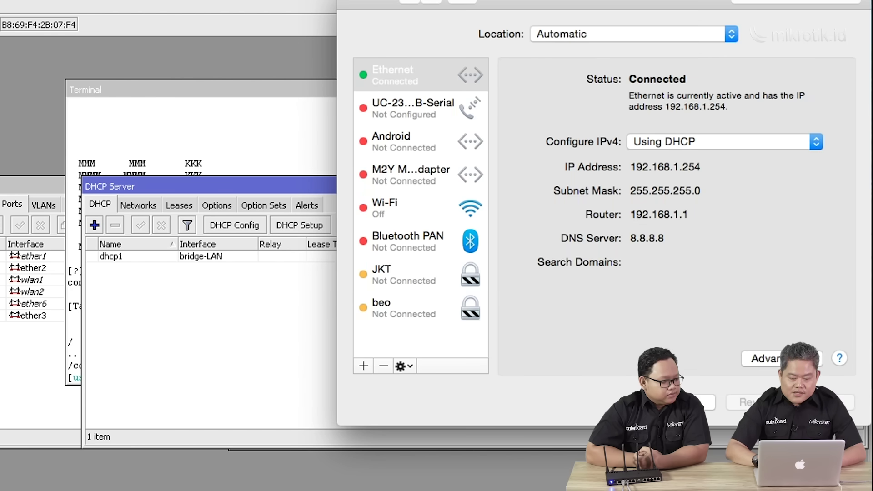
{"action": "key", "text": "super+Tab"}
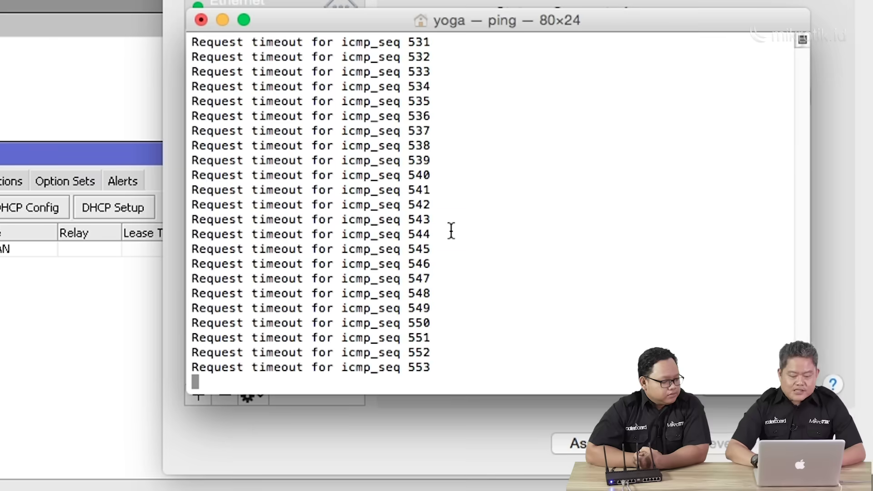
Stop the old ping and ping the router at 192.168.1.1, getting 0% loss.
{"action": "key", "text": "ctrl+c"}
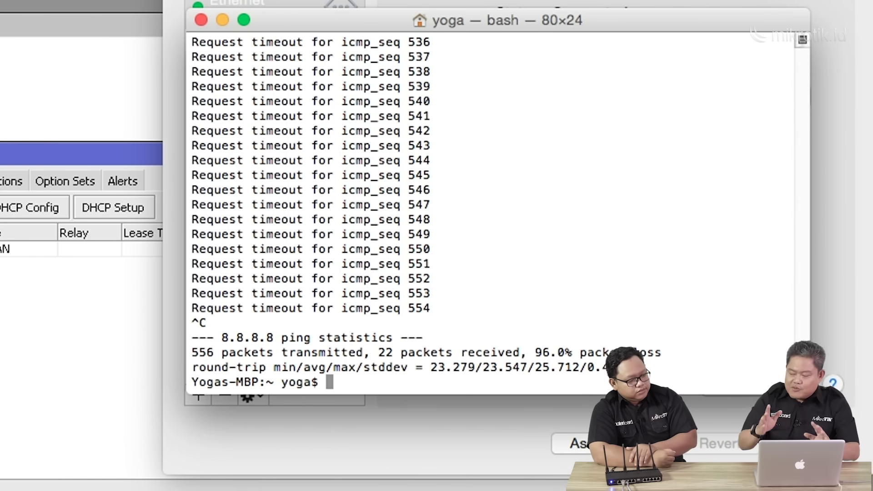
{"action": "type", "text": "p"}
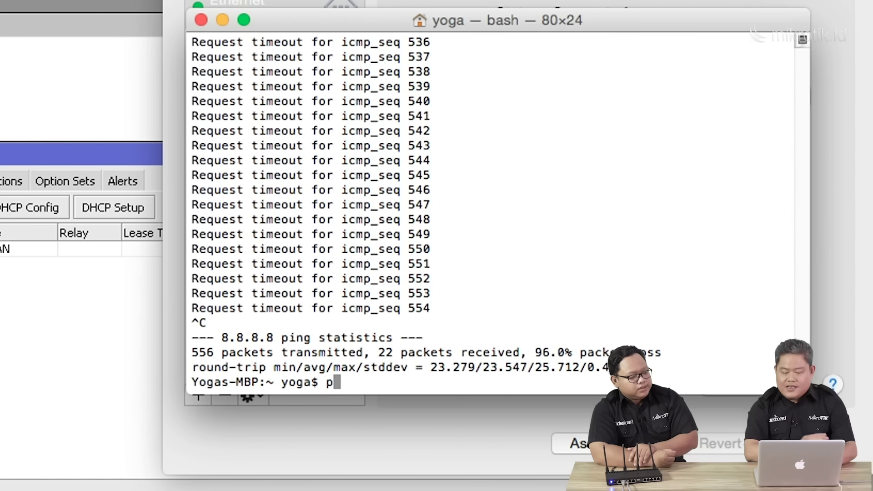
{"action": "type", "text": "ing 192.168"}
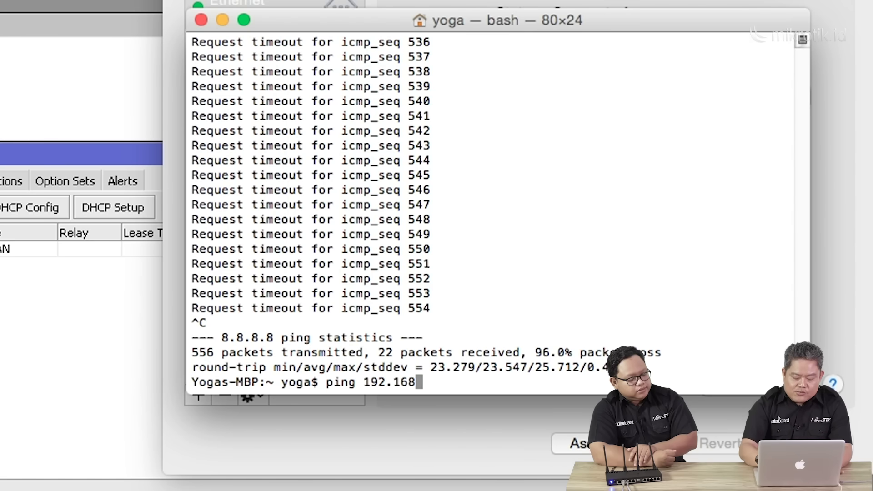
{"action": "type", "text": ".1.1"}
{"action": "key", "text": "Return"}
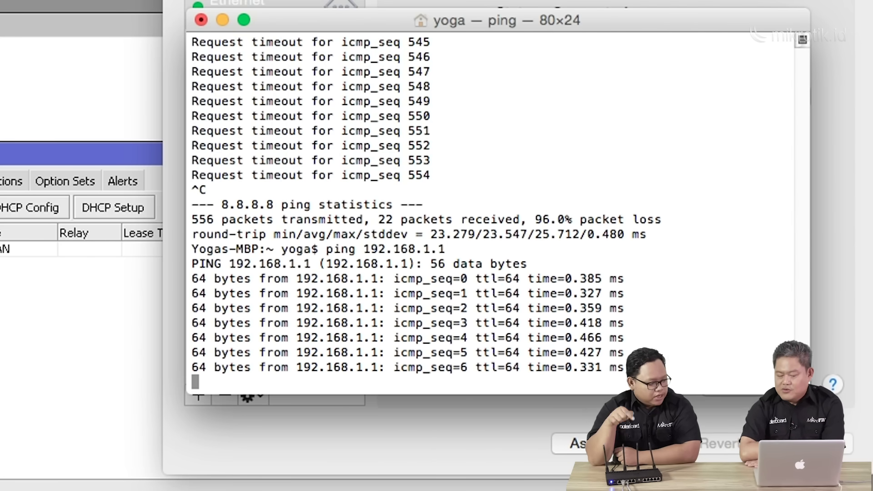
{"action": "key", "text": "ctrl+c"}
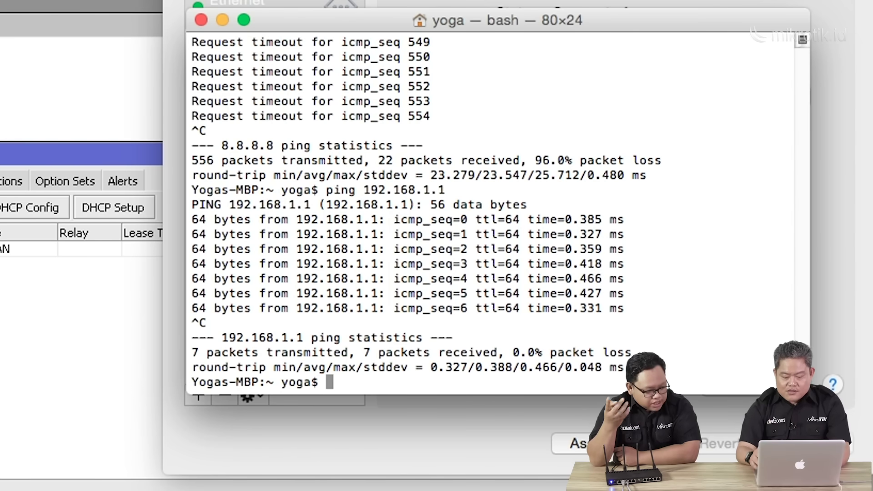
Rerun ping 8.8.8.8 and stop it, showing 100% packet loss.
{"action": "key", "text": "Up"}
{"action": "key", "text": "Up"}
{"action": "key", "text": "Return"}
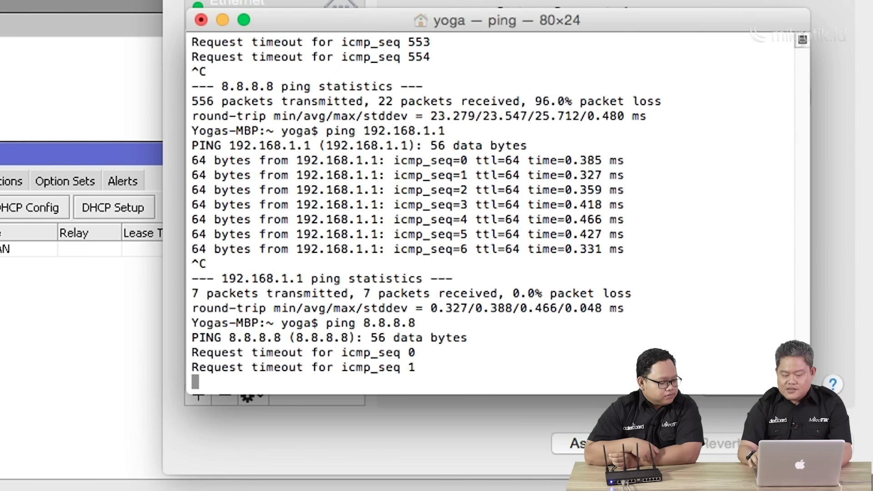
{"action": "key", "text": "ctrl+c"}
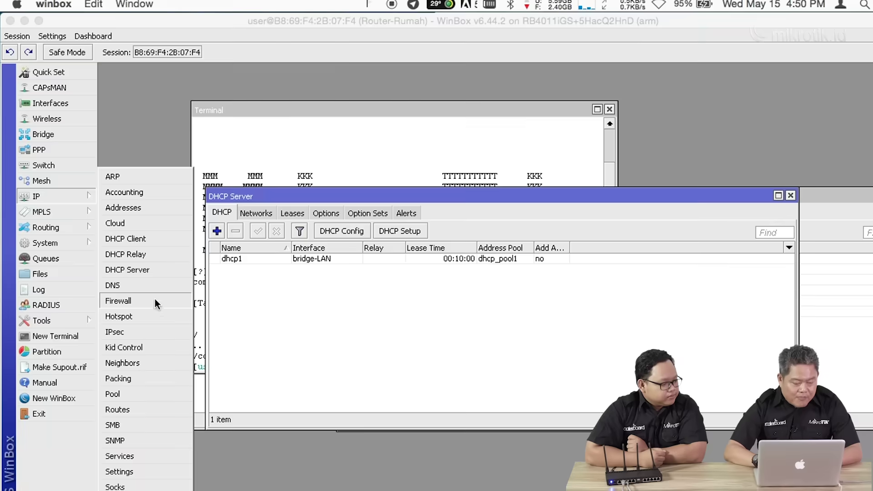
Create a new firewall NAT rule with Out. Interface set to bridge-WAN.
{"action": "left_click", "coordinate": [119, 302]}
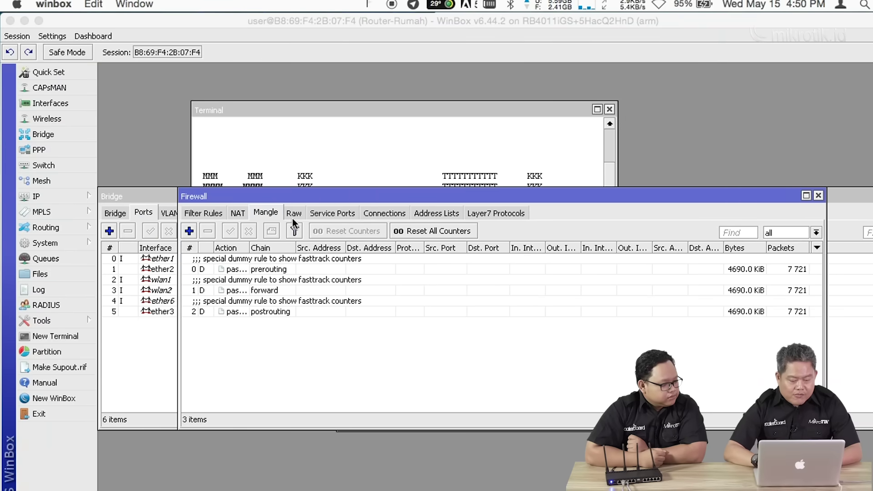
{"action": "left_click", "coordinate": [237, 212]}
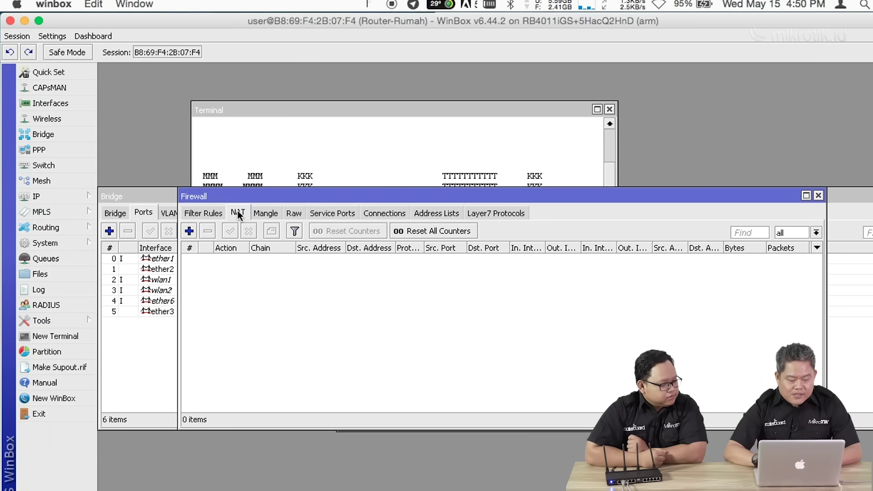
{"action": "left_click", "coordinate": [189, 231]}
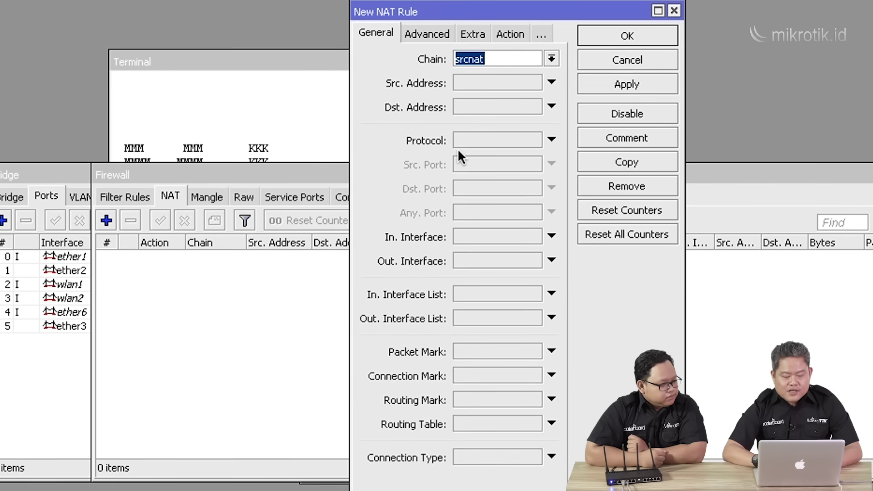
{"action": "left_click", "coordinate": [552, 261]}
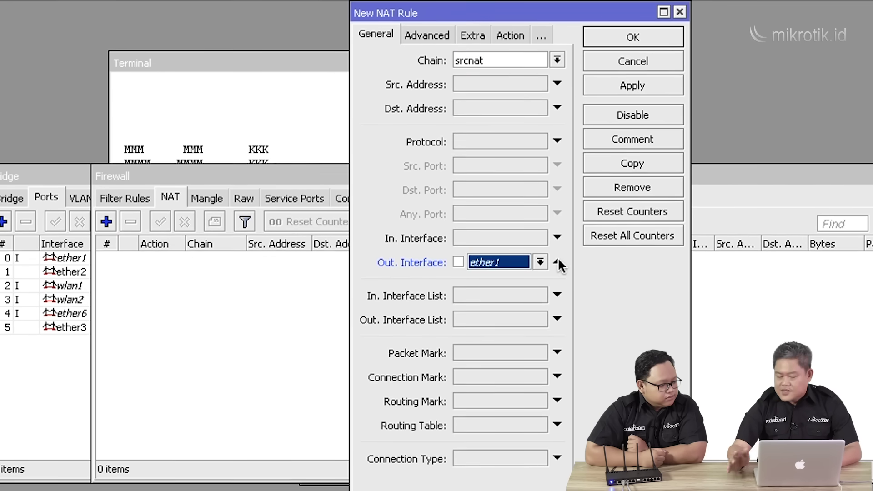
{"action": "left_click", "coordinate": [541, 263]}
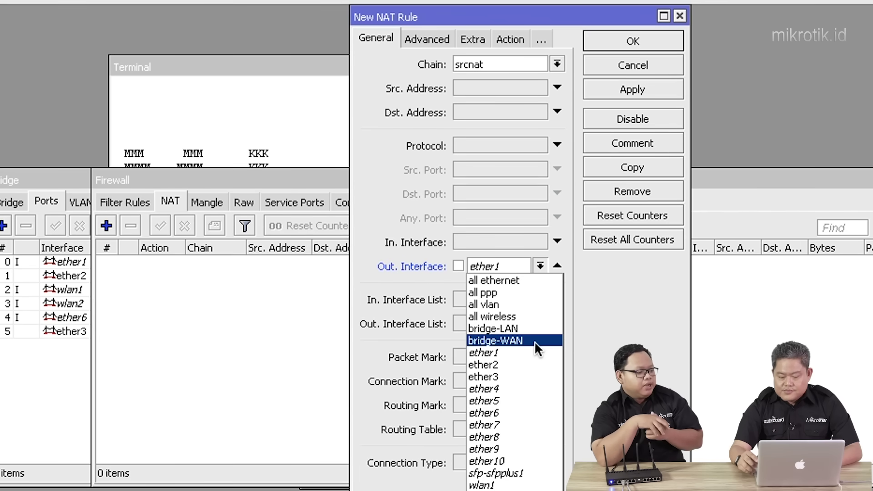
{"action": "left_click", "coordinate": [535, 341]}
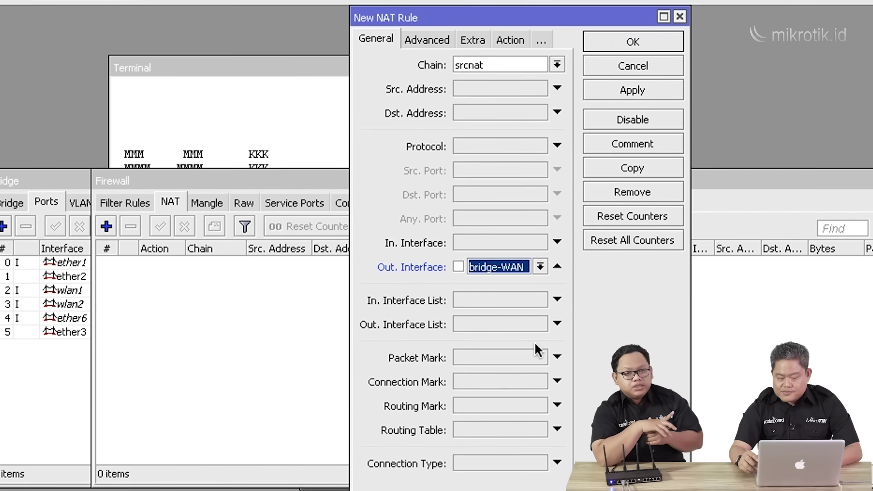
Set the rule's action to masquerade and save it.
{"action": "left_click", "coordinate": [510, 39]}
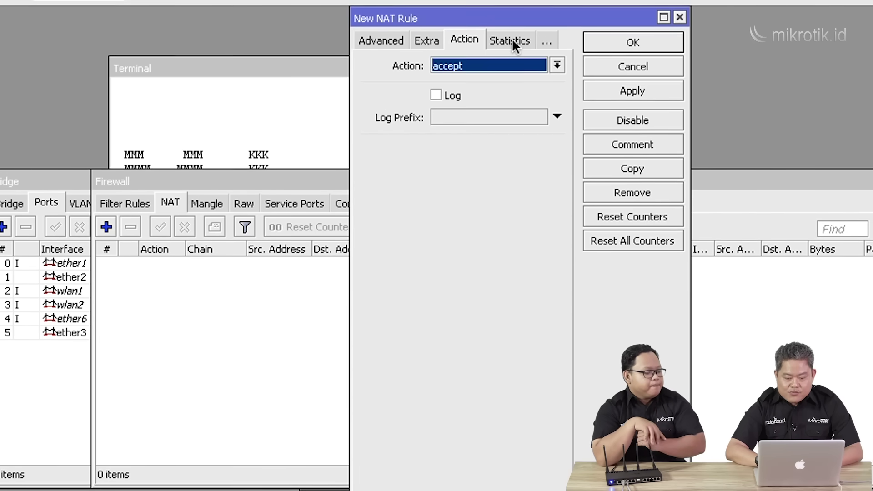
{"action": "left_click", "coordinate": [558, 65]}
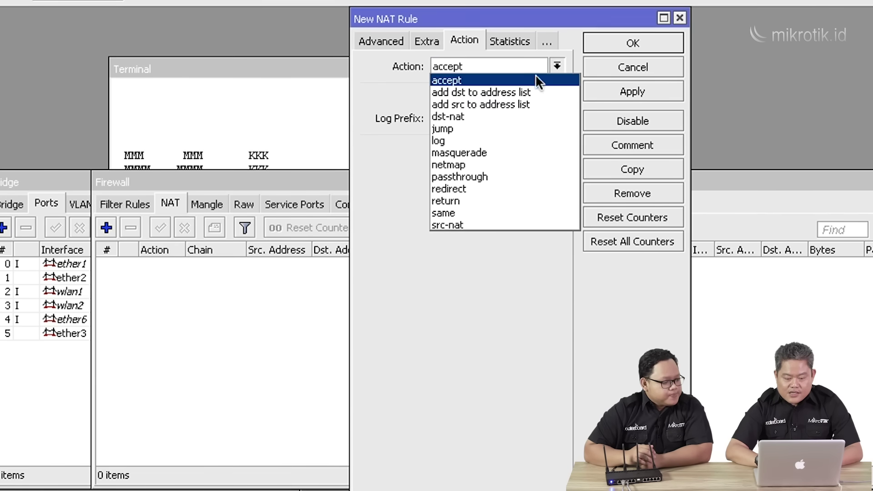
{"action": "left_click", "coordinate": [488, 153]}
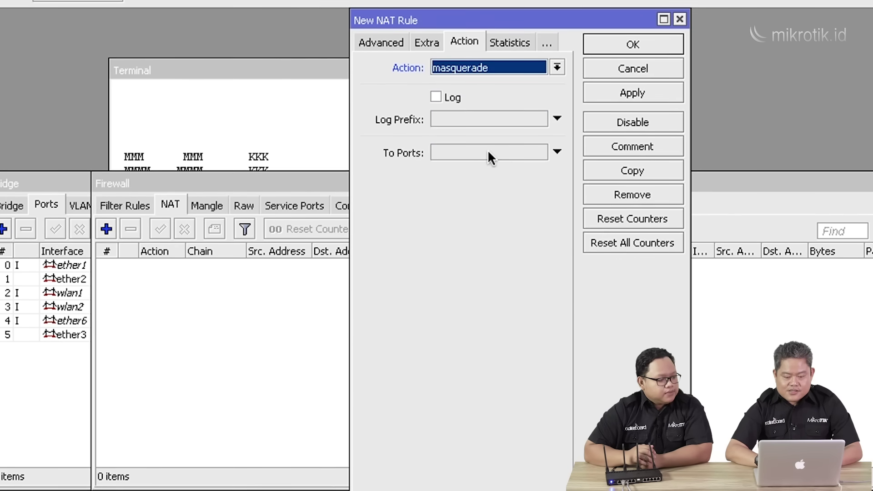
{"action": "left_click", "coordinate": [636, 96]}
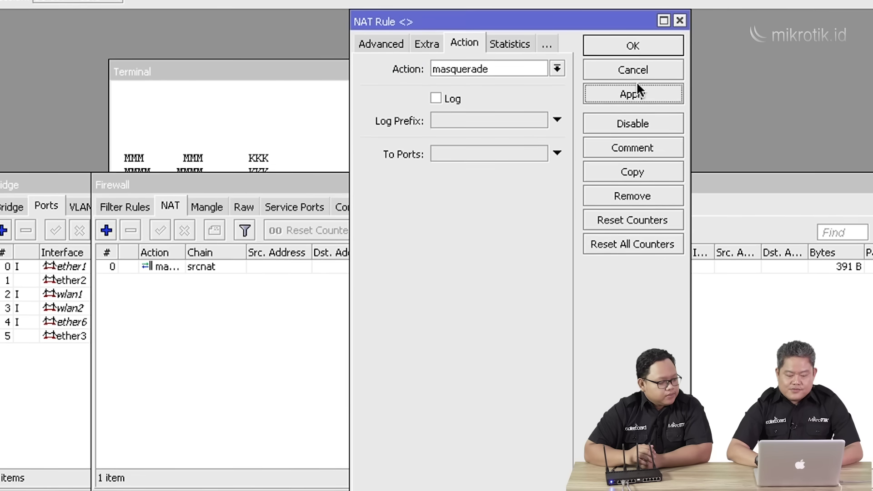
{"action": "left_click", "coordinate": [648, 48]}
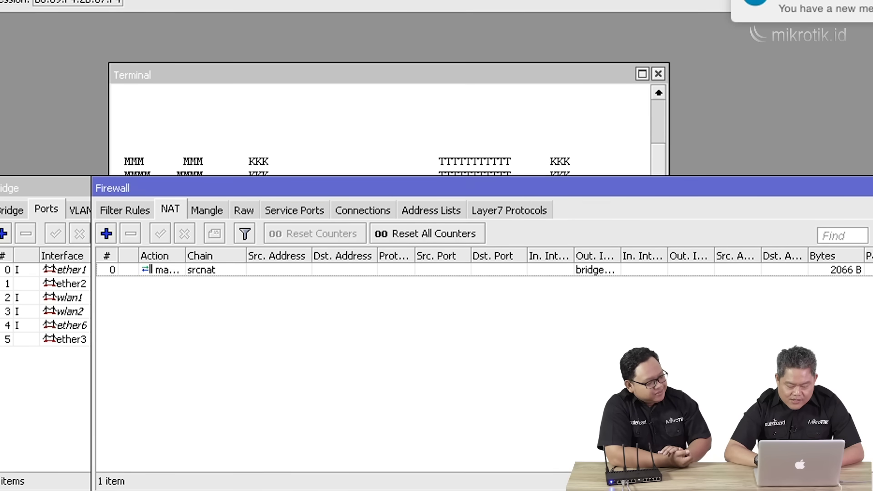
{"action": "key", "text": "super+Tab"}
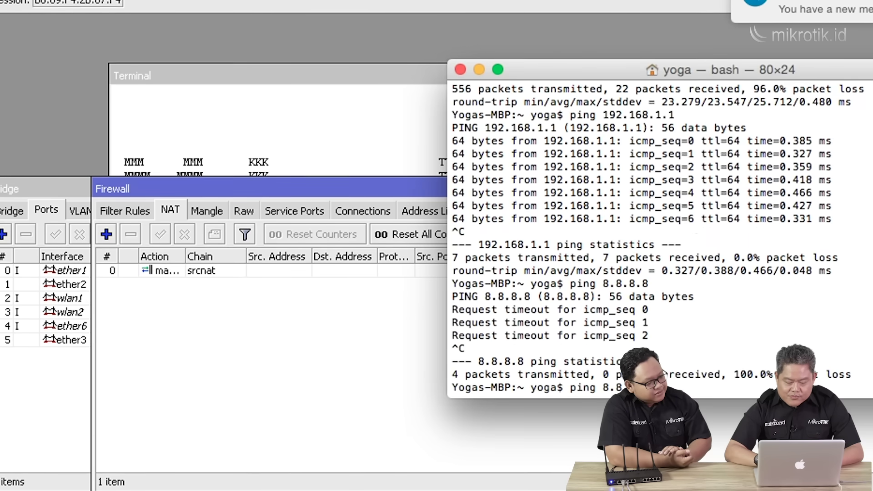
Rerun ping 8.8.8.8 on the Mac to test internet access through the router.
{"action": "key", "text": "Up"}
{"action": "key", "text": "Return"}
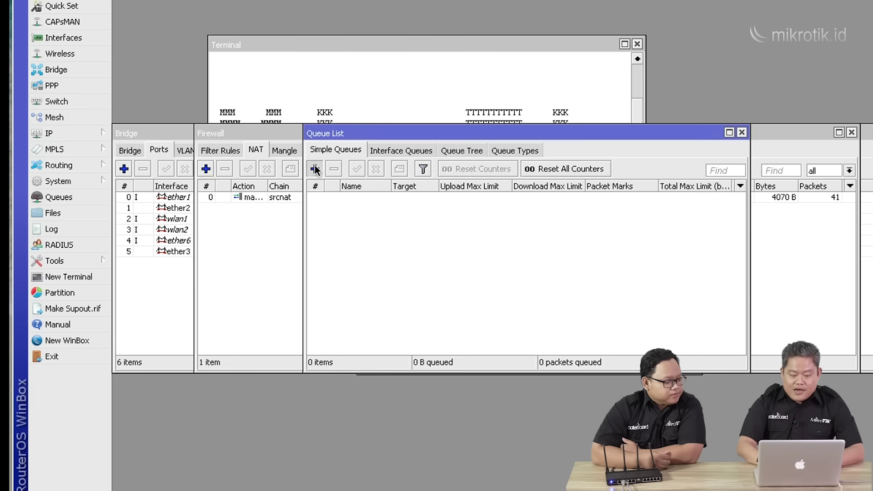
{"action": "left_click", "coordinate": [314, 169]}
Set queue1's target to 192.168.1.254 with 10M upload and 10M download max limits.
{"action": "double_click", "coordinate": [483, 197]}
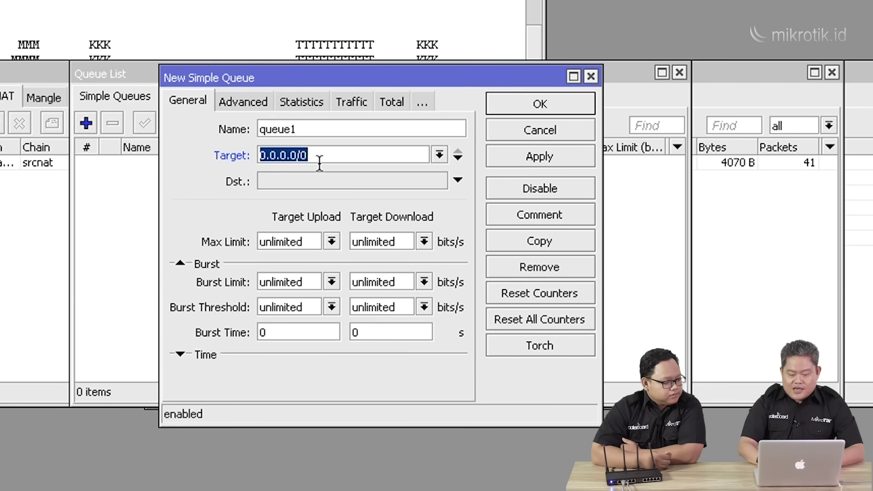
{"action": "type", "text": "1"}
{"action": "type", "text": ".168"}
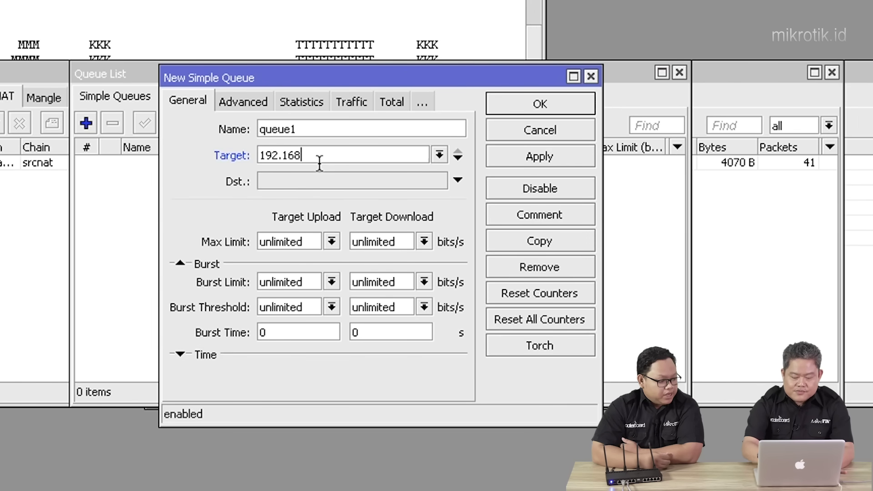
{"action": "type", "text": ".1"}
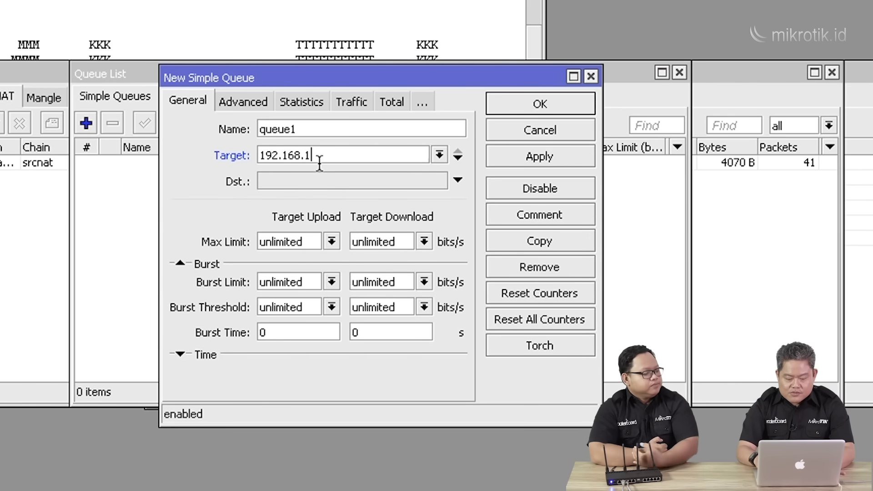
{"action": "type", "text": ".254"}
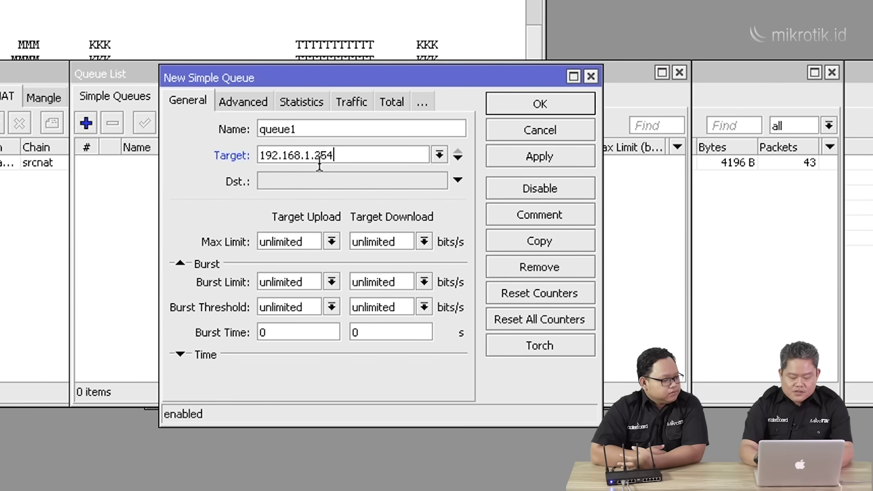
{"action": "double_click", "coordinate": [304, 242]}
{"action": "type", "text": "10M"}
{"action": "double_click", "coordinate": [404, 243]}
{"action": "type", "text": "10M"}
{"action": "left_click", "coordinate": [539, 156]}
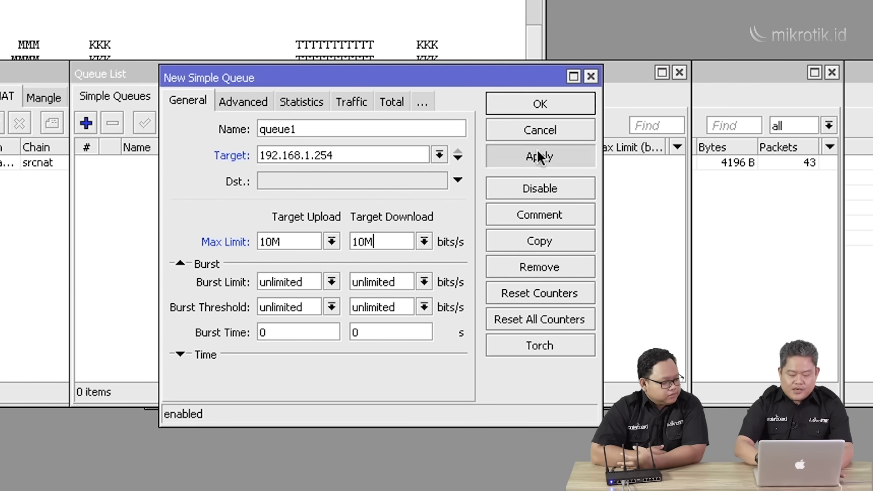
{"action": "left_click", "coordinate": [539, 103]}
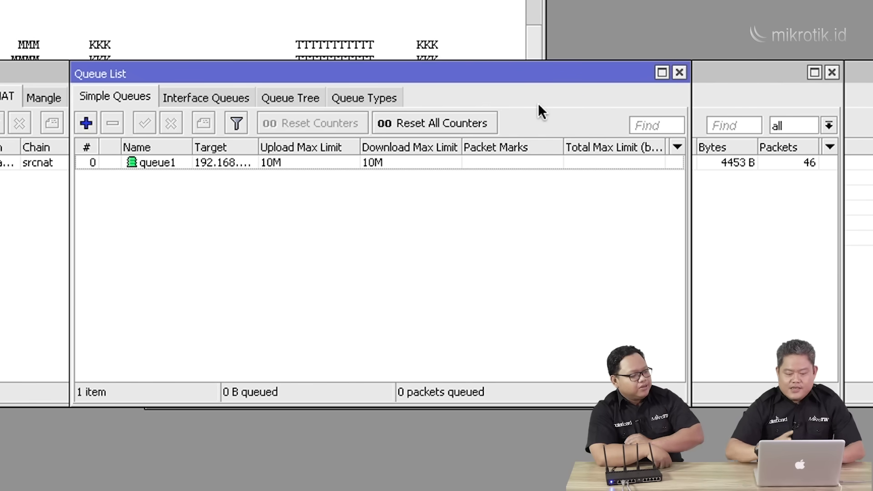
{"action": "left_click", "coordinate": [680, 72]}
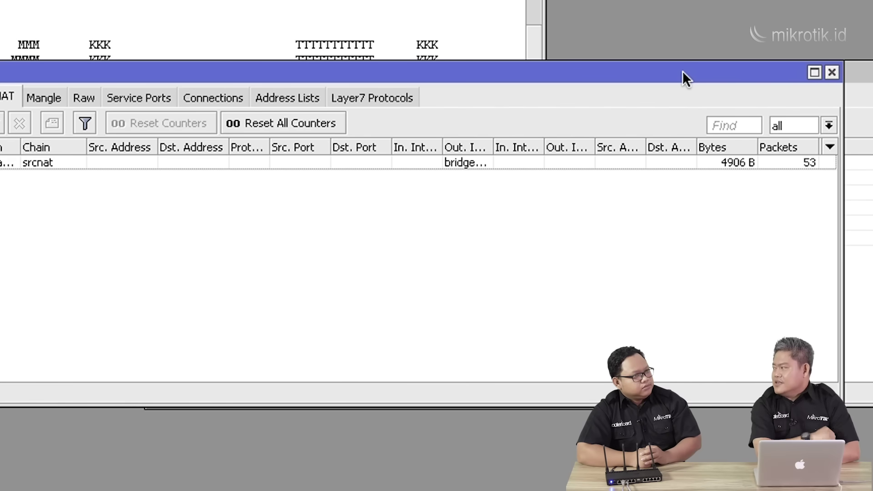
Bring up the IP Service List from the IP menu.
{"action": "left_click", "coordinate": [0, 123]}
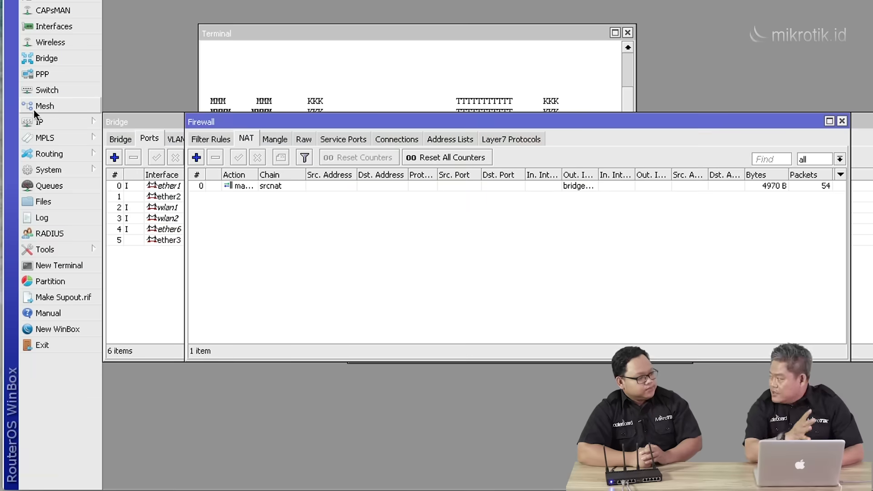
{"action": "left_click", "coordinate": [39, 122]}
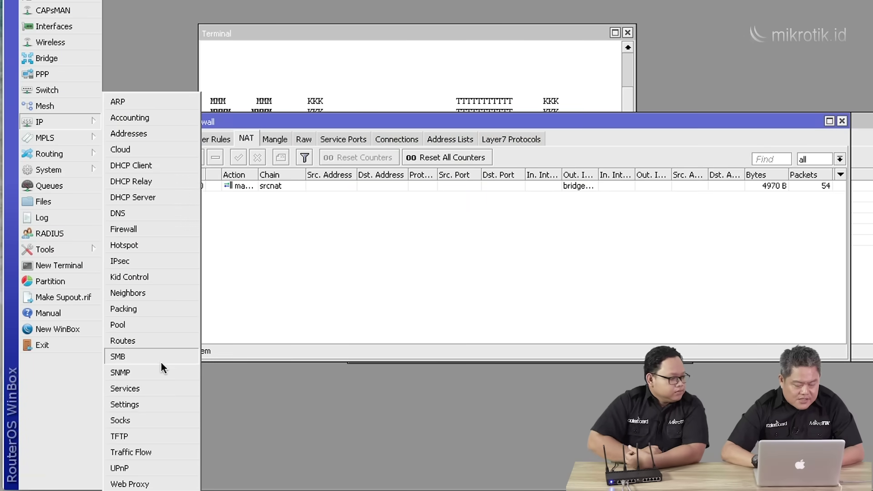
{"action": "left_click", "coordinate": [161, 390]}
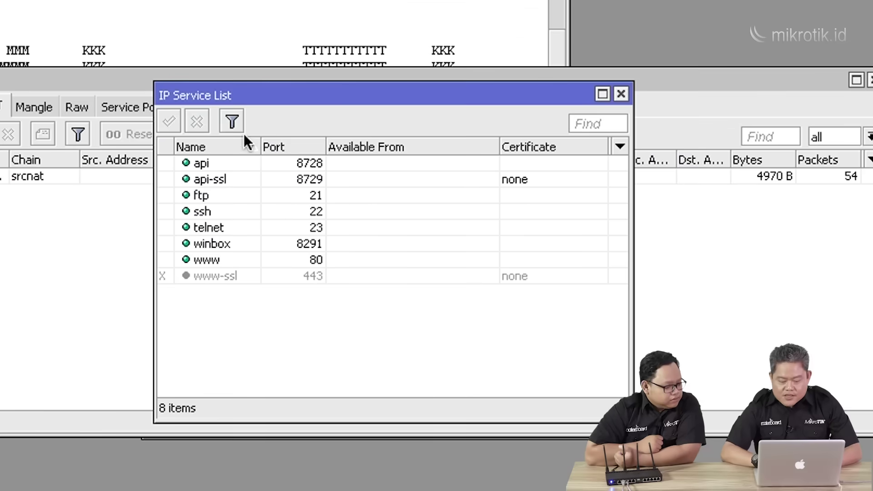
Disable the api, api-ssl, ftp and telnet services.
{"action": "left_click", "coordinate": [223, 162]}
{"action": "left_click", "coordinate": [196, 121]}
{"action": "left_click", "coordinate": [212, 178]}
{"action": "left_click", "coordinate": [196, 121]}
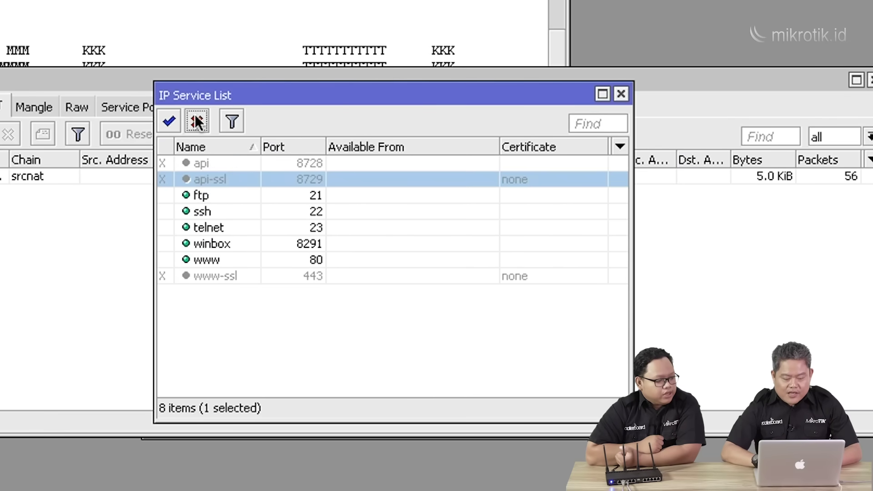
{"action": "left_click", "coordinate": [227, 193]}
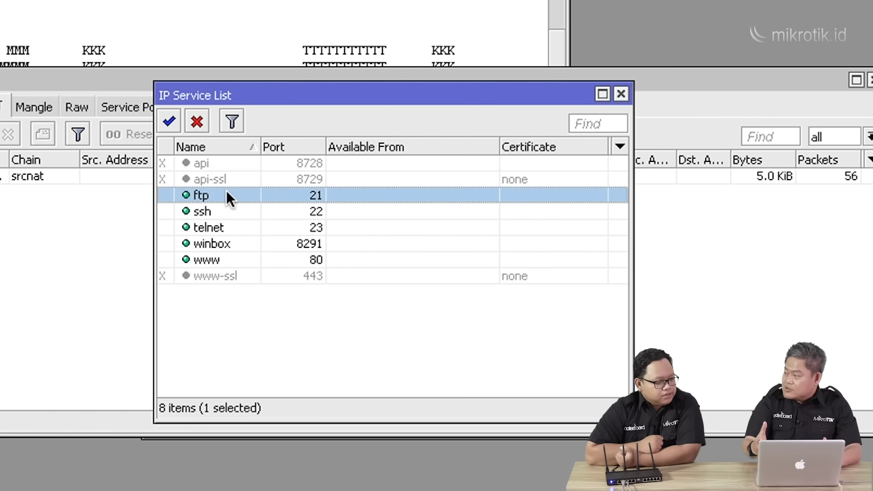
{"action": "left_click", "coordinate": [201, 120]}
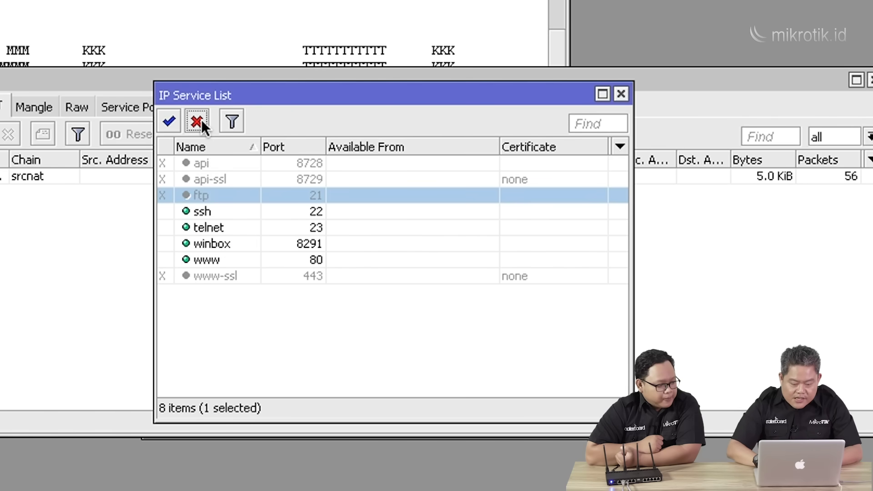
{"action": "left_click", "coordinate": [236, 230]}
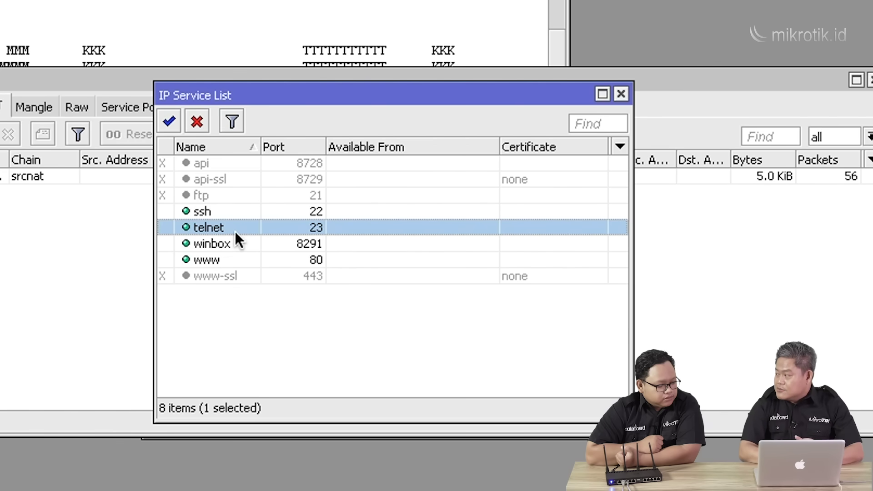
{"action": "left_click", "coordinate": [199, 122]}
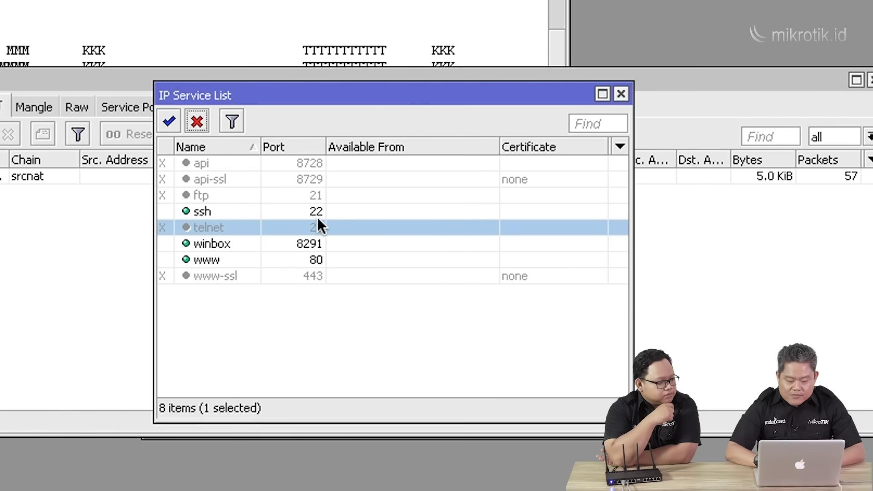
Set ssh's Available From to 202.1.1.1 and 192.168.1.0/24.
{"action": "left_click", "coordinate": [296, 217]}
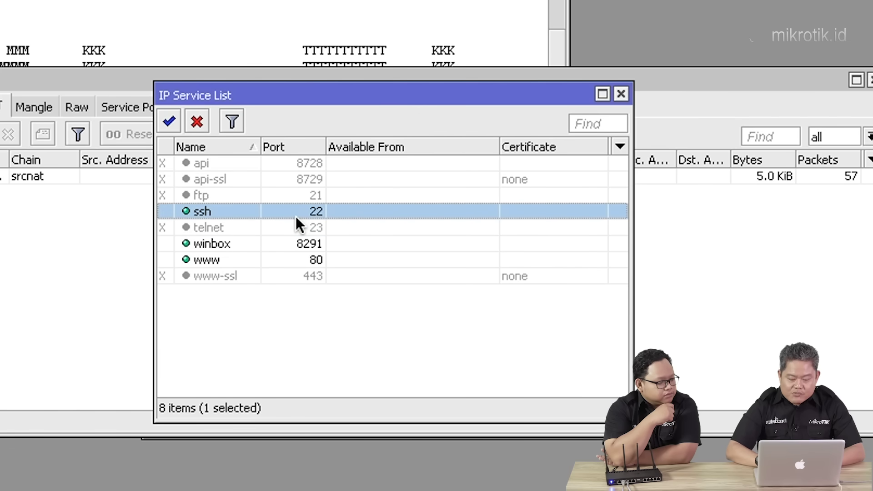
{"action": "double_click", "coordinate": [295, 216]}
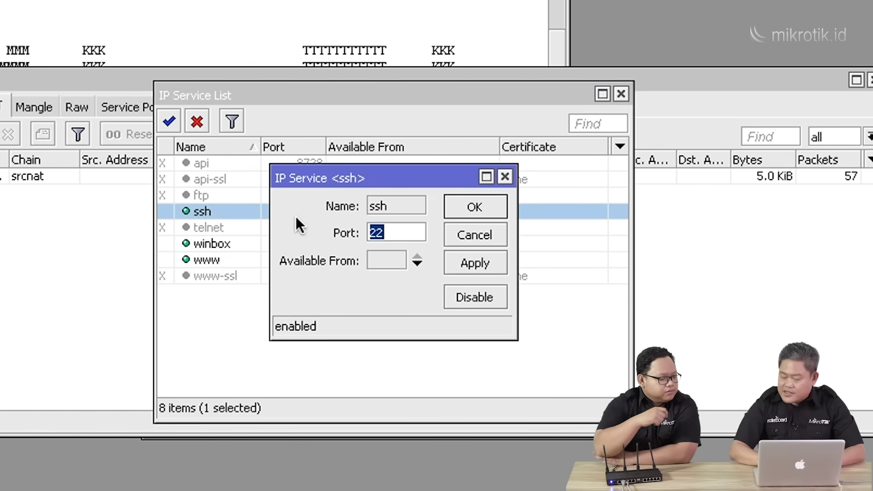
{"action": "left_click", "coordinate": [396, 266]}
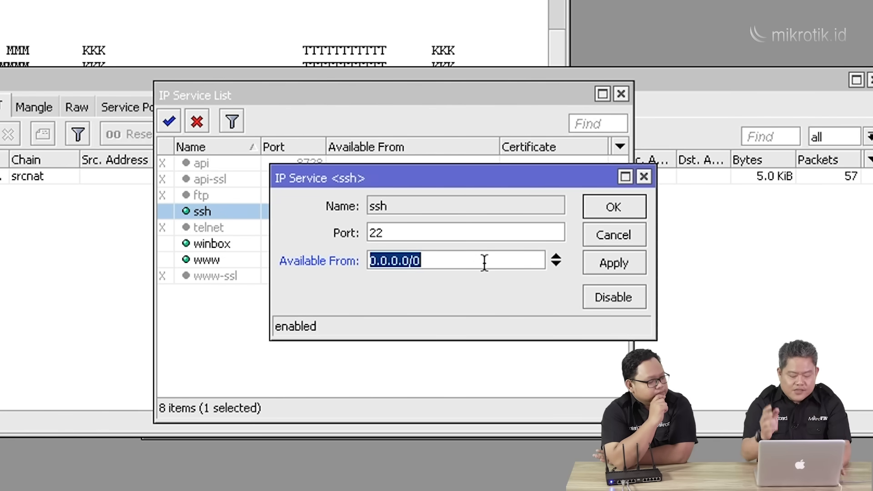
{"action": "type", "text": "202.1.1.1"}
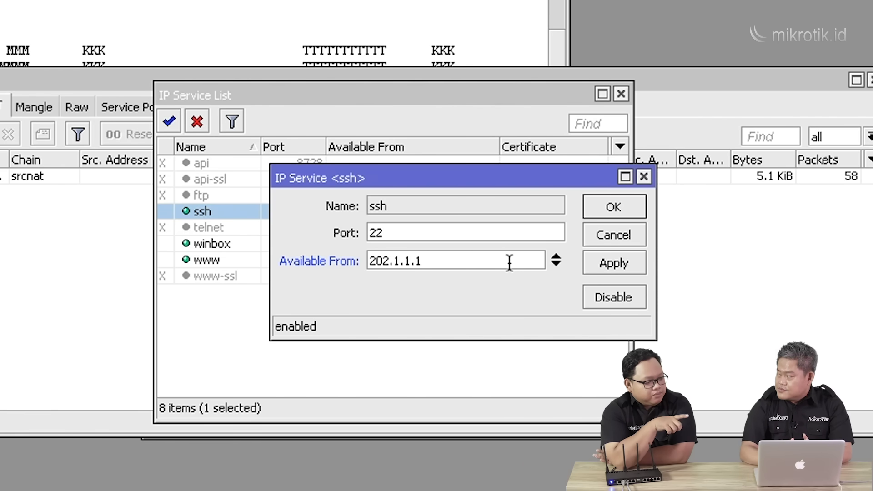
{"action": "left_click", "coordinate": [557, 263]}
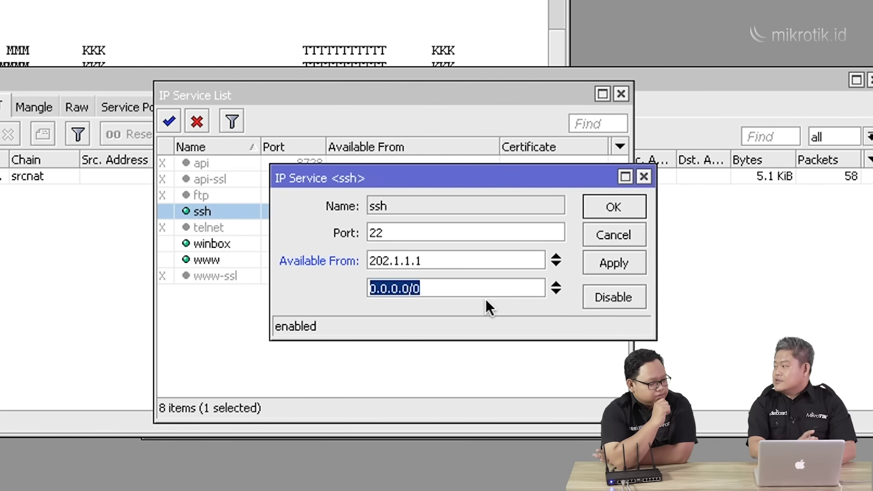
{"action": "type", "text": "192.168"}
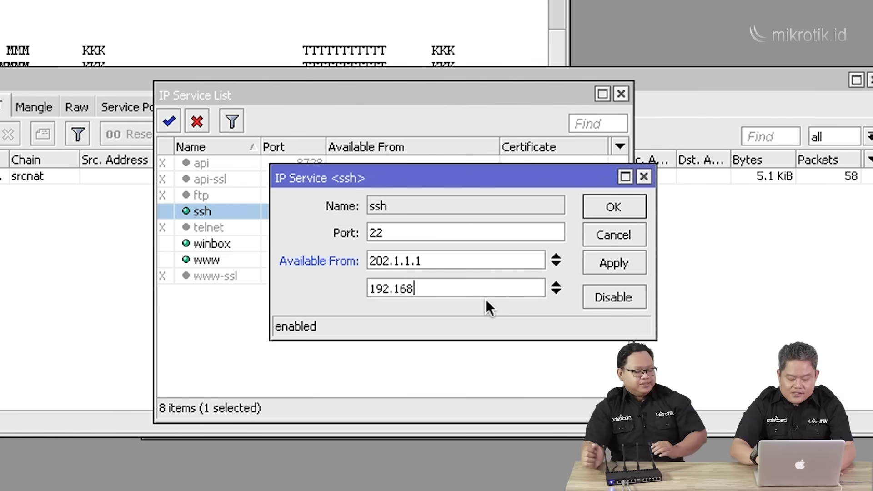
{"action": "type", "text": ".1.0/24"}
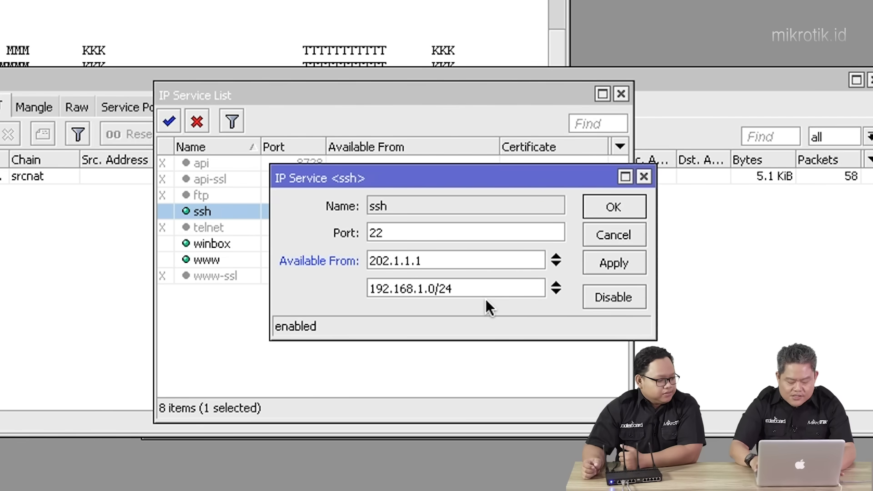
{"action": "key", "text": "shift+Tab"}
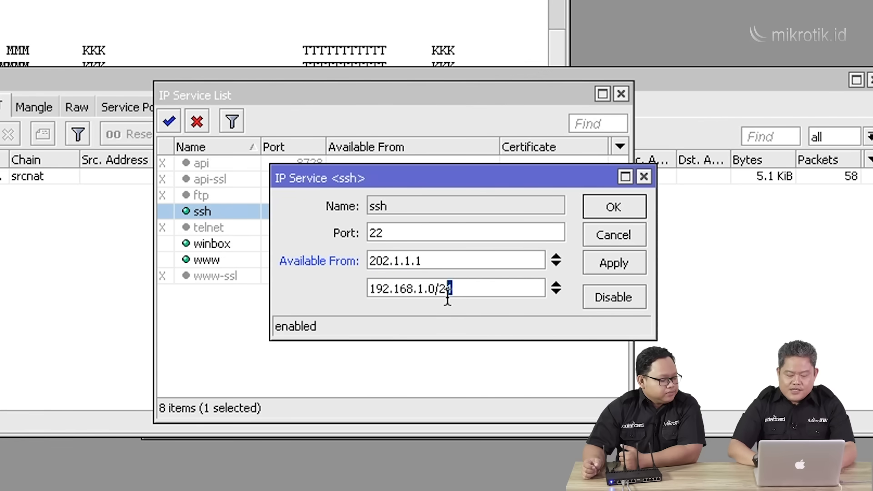
{"action": "left_click_drag", "start_coordinate": [451, 288], "coordinate": [348, 294]}
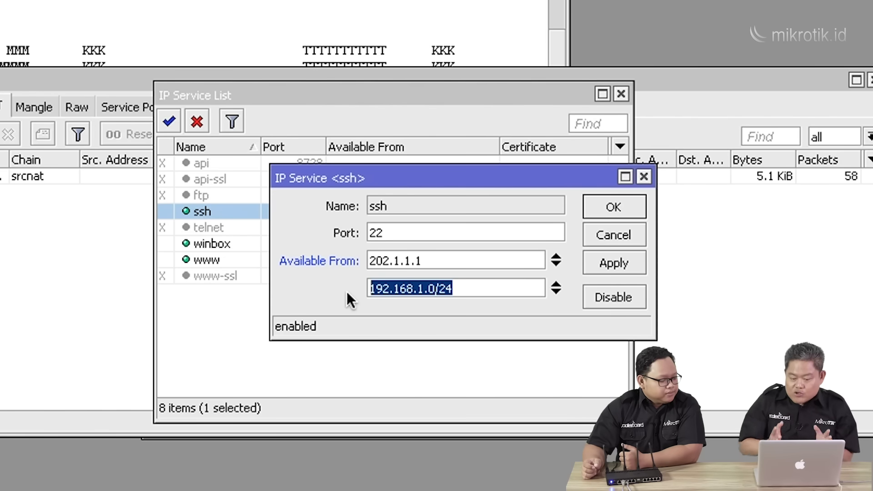
{"action": "left_click", "coordinate": [609, 205]}
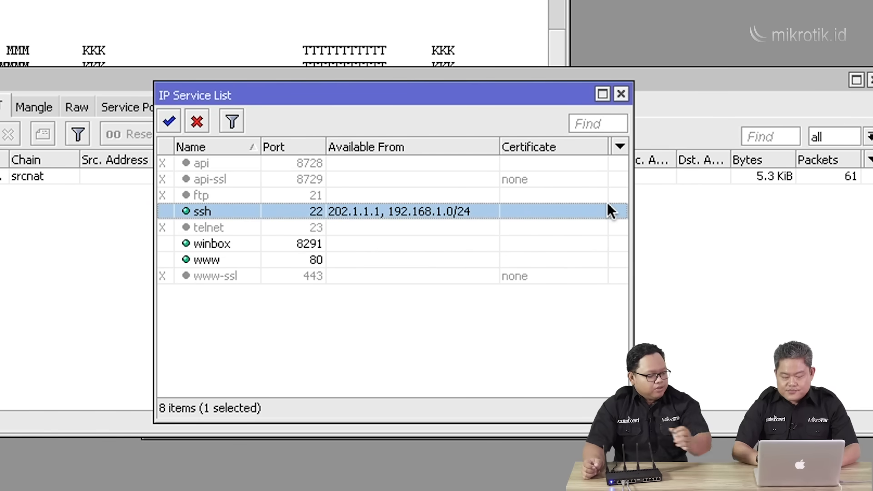
{"action": "double_click", "coordinate": [391, 243]}
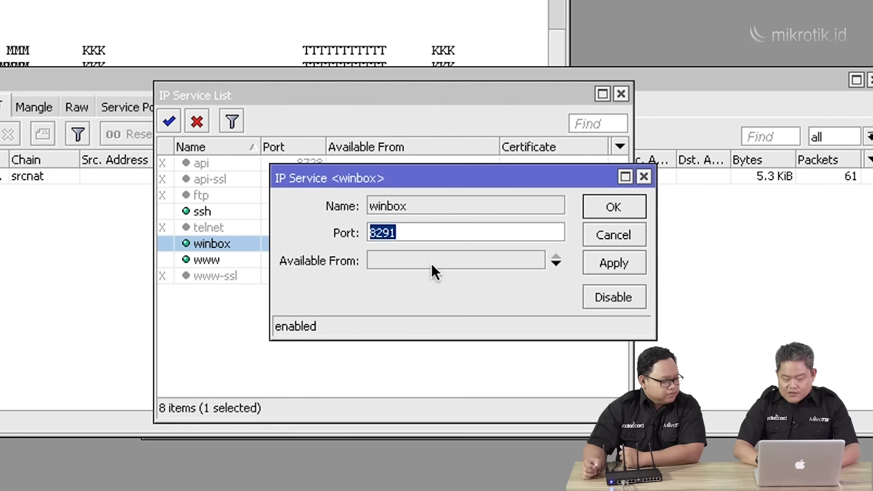
Set the winbox service's Available From to 192.168.1.0/24 and confirm.
{"action": "left_click", "coordinate": [561, 265]}
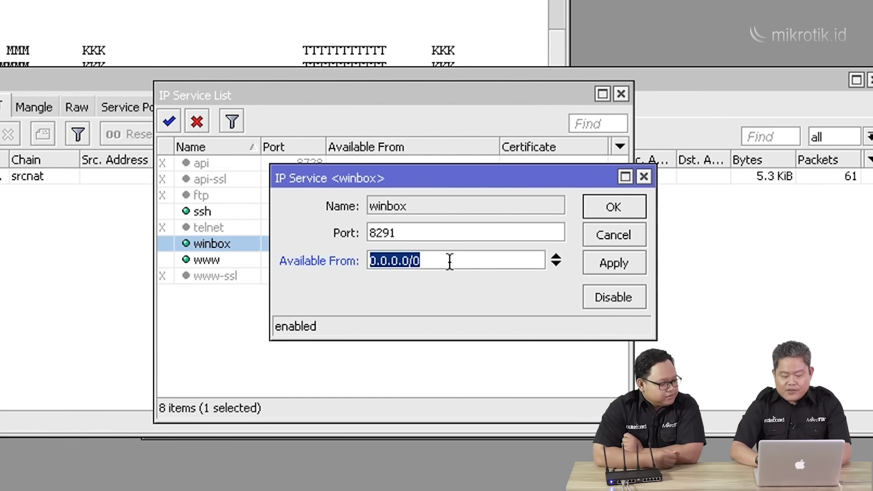
{"action": "type", "text": "192.168.1.0/24"}
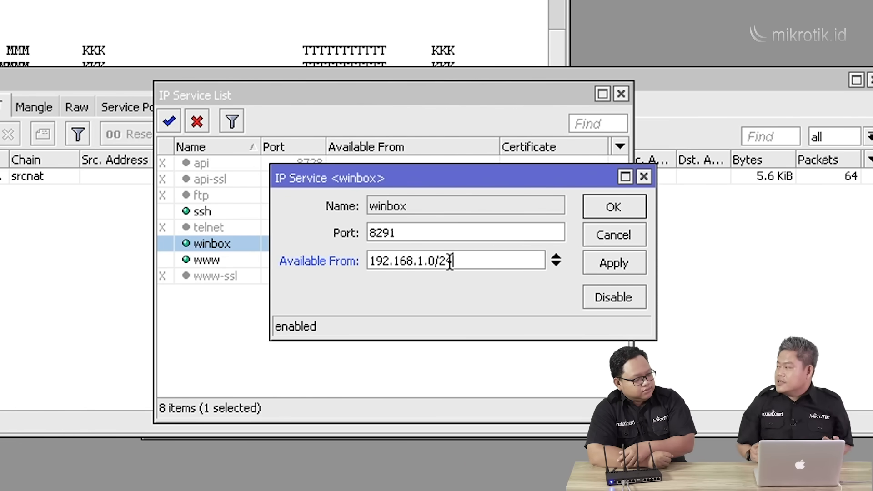
{"action": "left_click", "coordinate": [617, 205]}
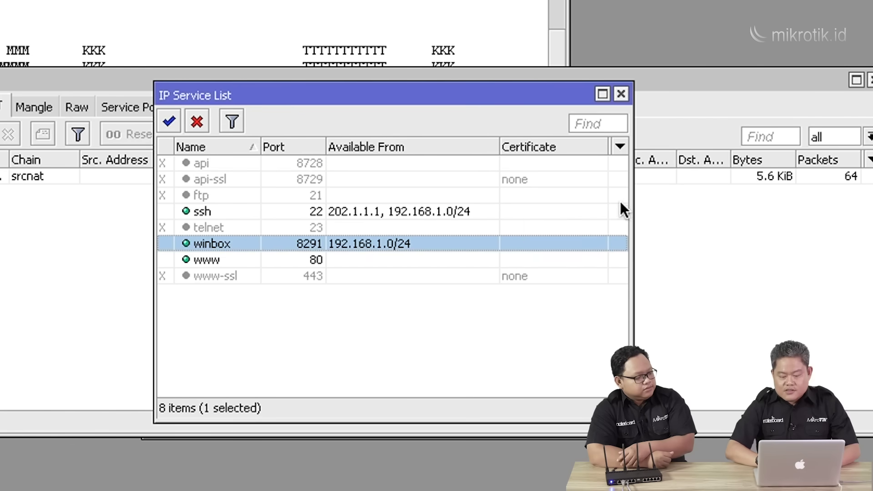
{"action": "double_click", "coordinate": [210, 263]}
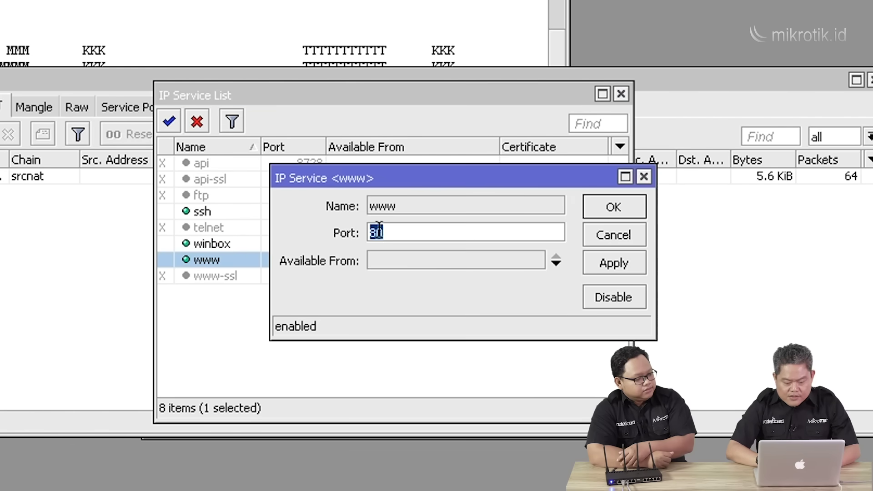
Set the www service's Available From to 192.168.1.0/24 and confirm.
{"action": "left_click", "coordinate": [437, 265]}
{"action": "type", "text": "192.168."}
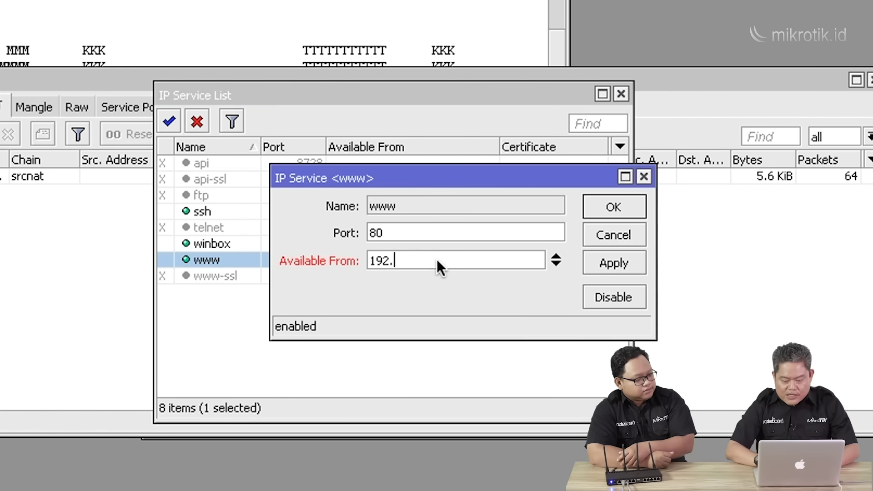
{"action": "type", "text": ".0/24"}
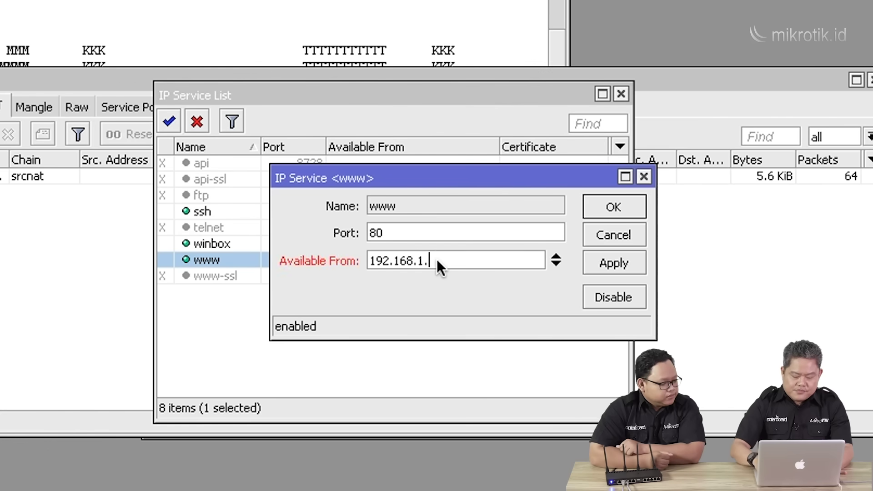
{"action": "left_click", "coordinate": [615, 204]}
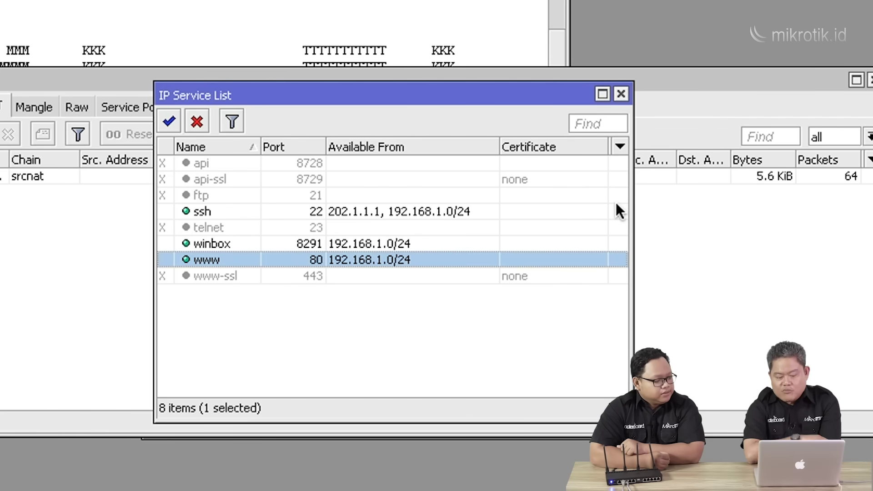
Try changing the www port to 8080, then cancel to keep port 80.
{"action": "double_click", "coordinate": [306, 261]}
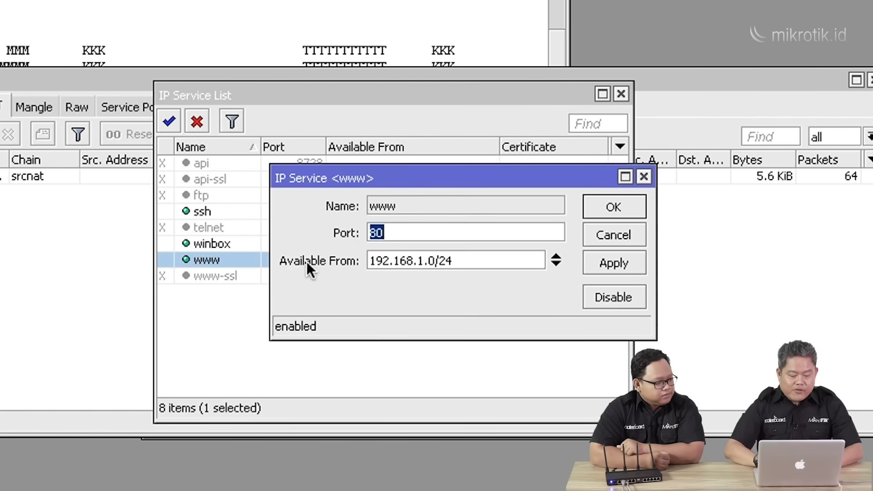
{"action": "left_click", "coordinate": [415, 238]}
{"action": "type", "text": "80"}
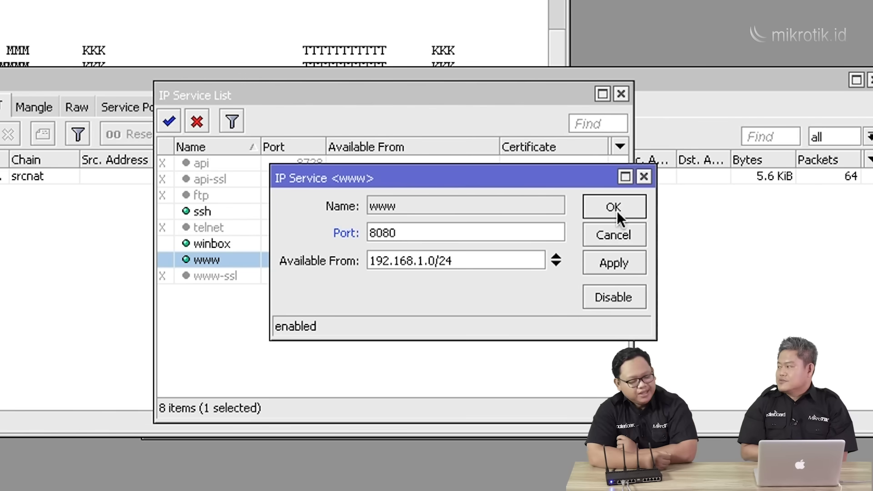
{"action": "left_click", "coordinate": [613, 234]}
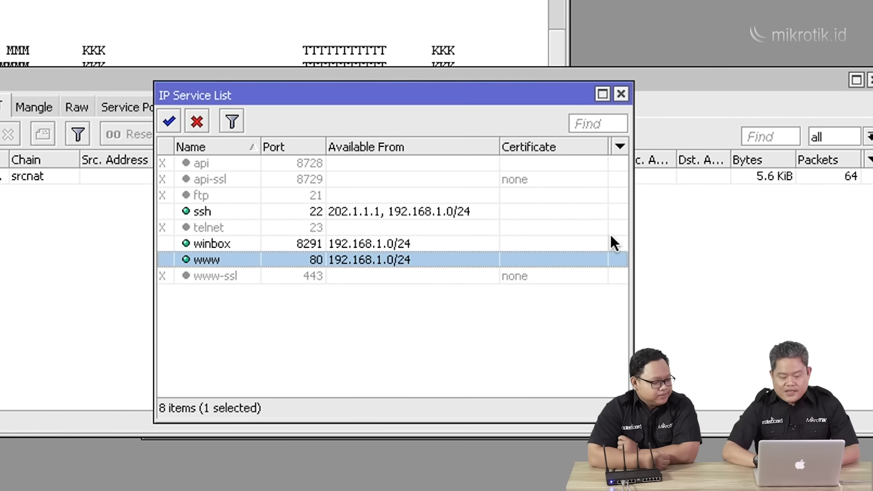
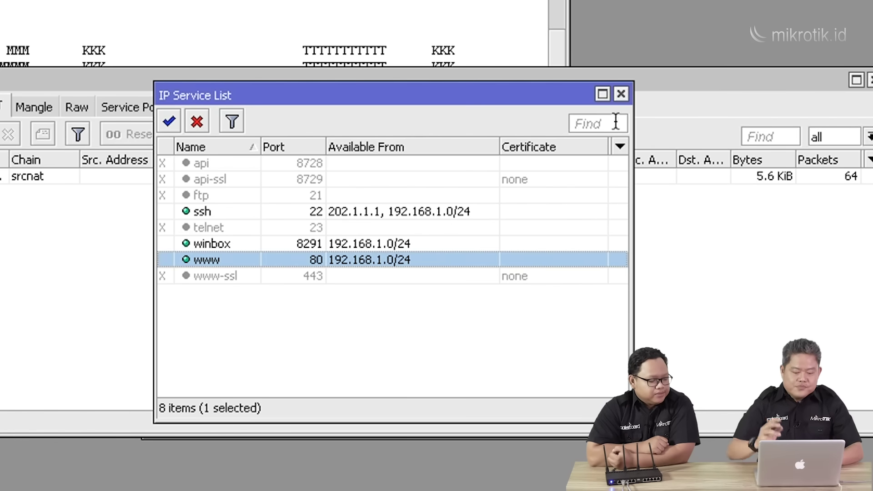
Close the IP Service List window to get back to the Firewall NAT srcnat masquerade rule.
{"action": "left_click", "coordinate": [621, 95]}
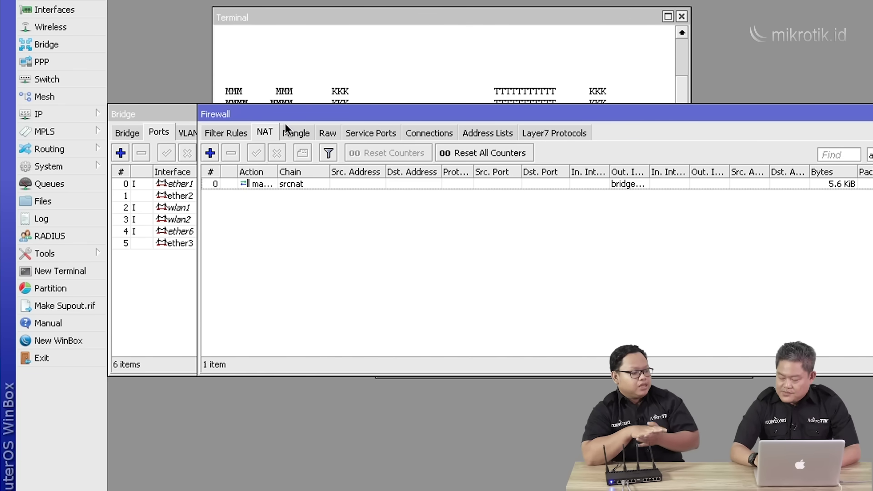
Set wlan1 to ap bridge mode on frequency 5785 MHz, keeping SSID MikroTik.
{"action": "left_click", "coordinate": [50, 26]}
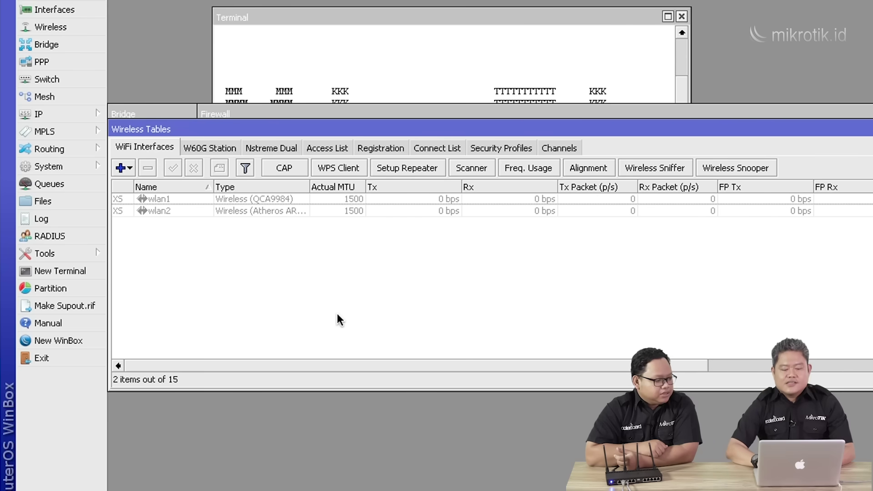
{"action": "double_click", "coordinate": [260, 199]}
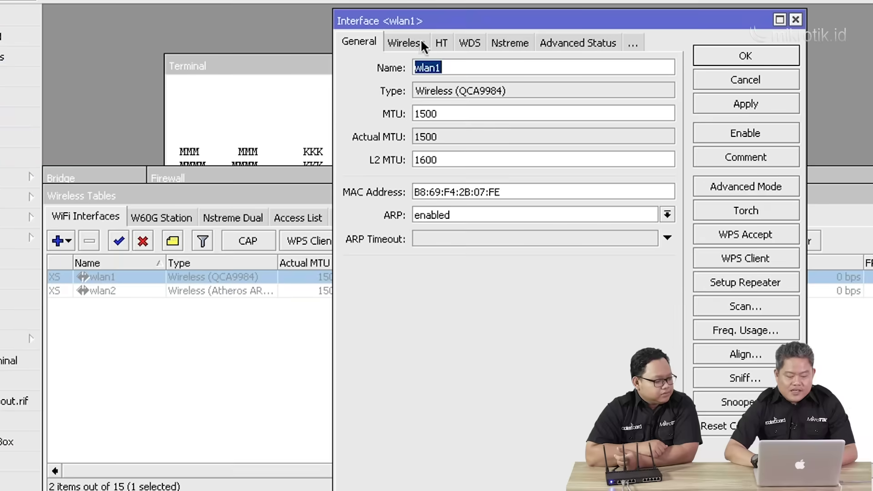
{"action": "left_click", "coordinate": [409, 37]}
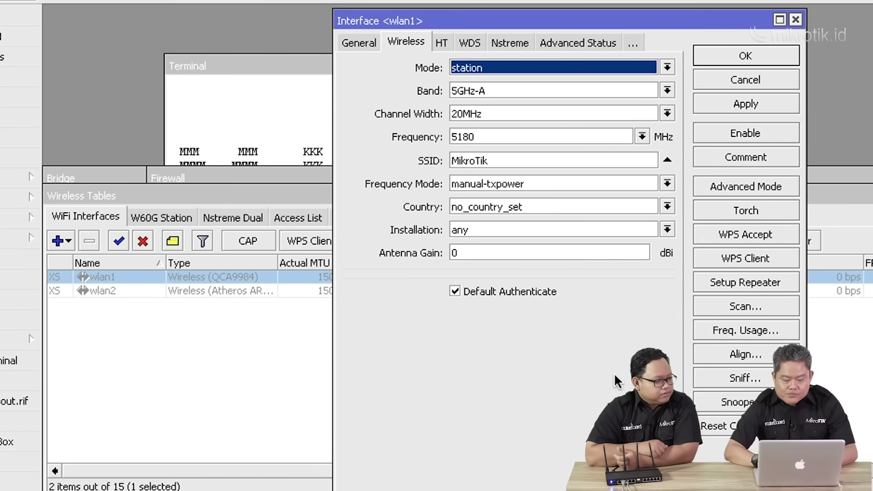
{"action": "left_click", "coordinate": [667, 67]}
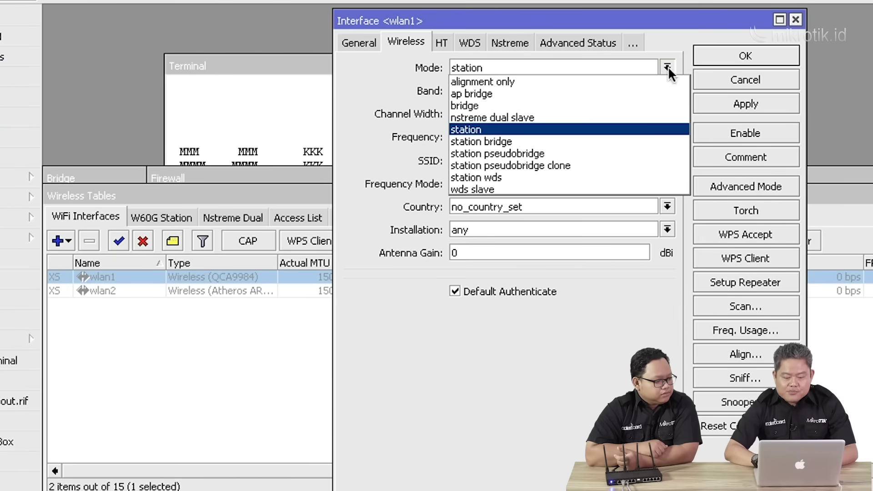
{"action": "left_click", "coordinate": [599, 94]}
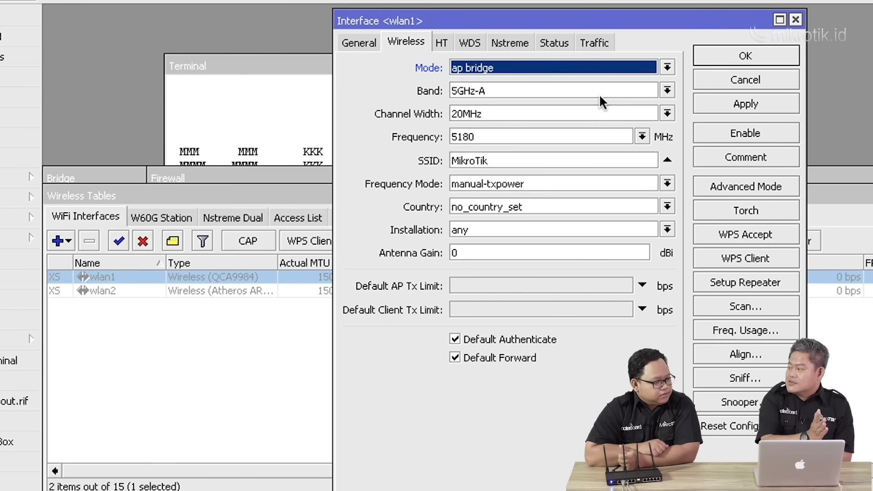
{"action": "left_click", "coordinate": [643, 136]}
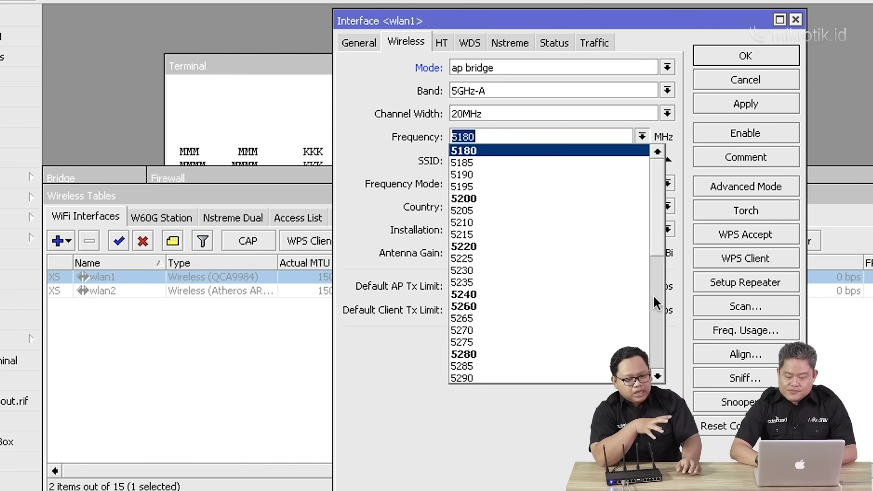
{"action": "left_click", "coordinate": [655, 340]}
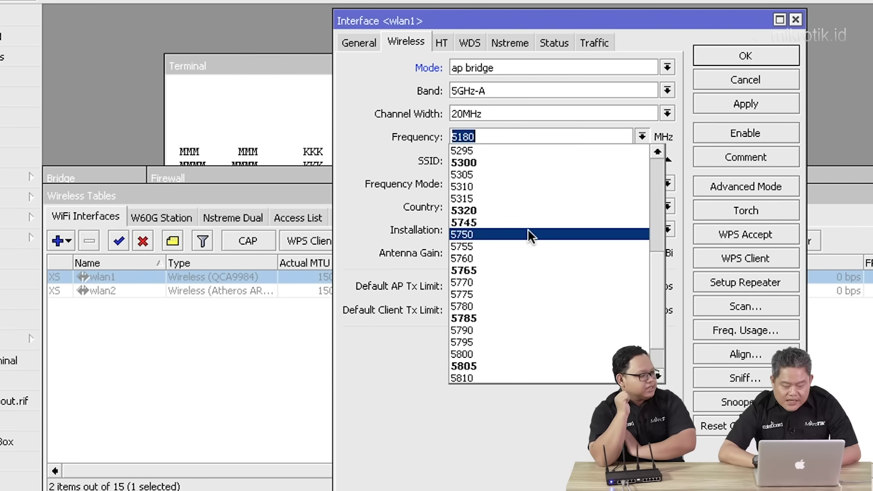
{"action": "left_click", "coordinate": [520, 315]}
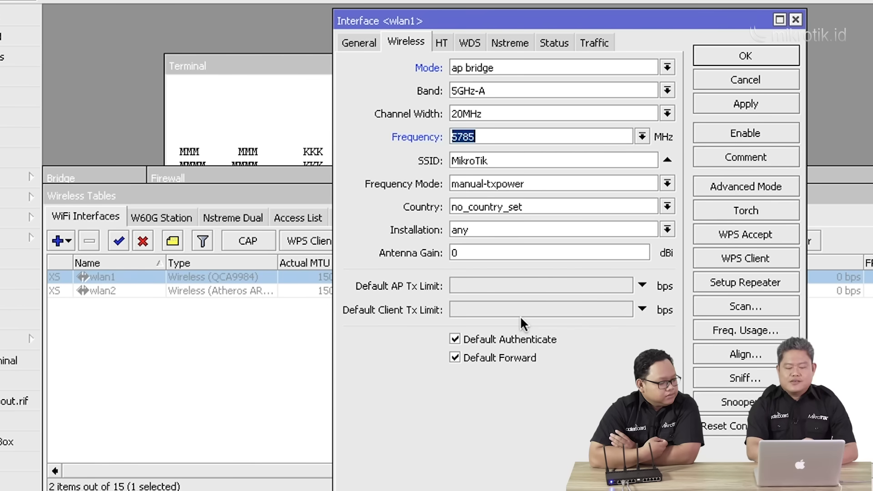
{"action": "double_click", "coordinate": [516, 160]}
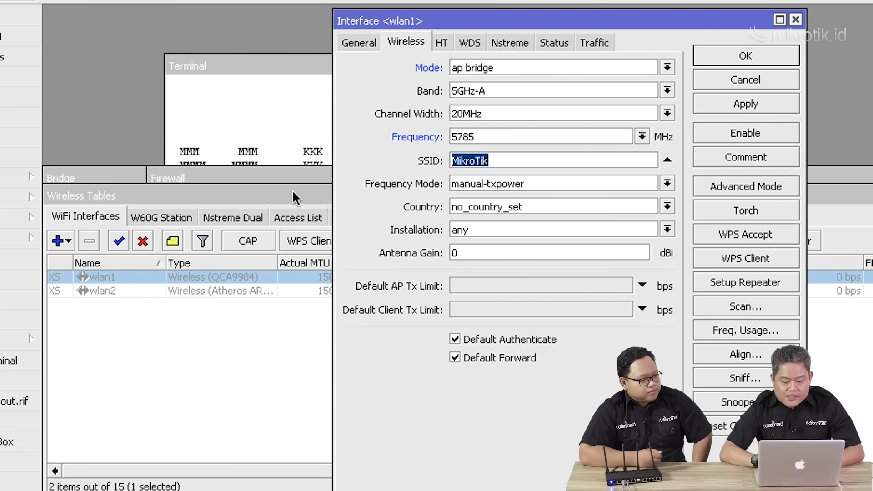
{"action": "left_click", "coordinate": [277, 191]}
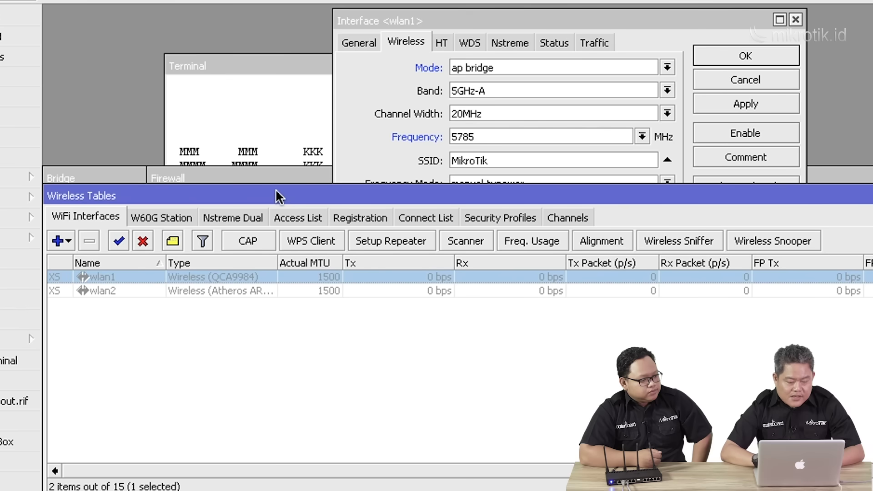
Add security profile profile1 with the WPA and WPA2 pre-shared keys filled in.
{"action": "left_click", "coordinate": [506, 218]}
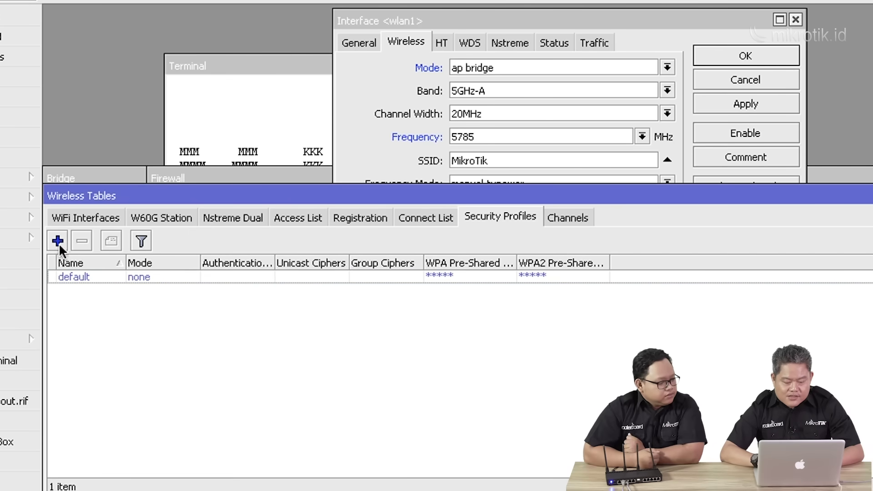
{"action": "left_click", "coordinate": [58, 241]}
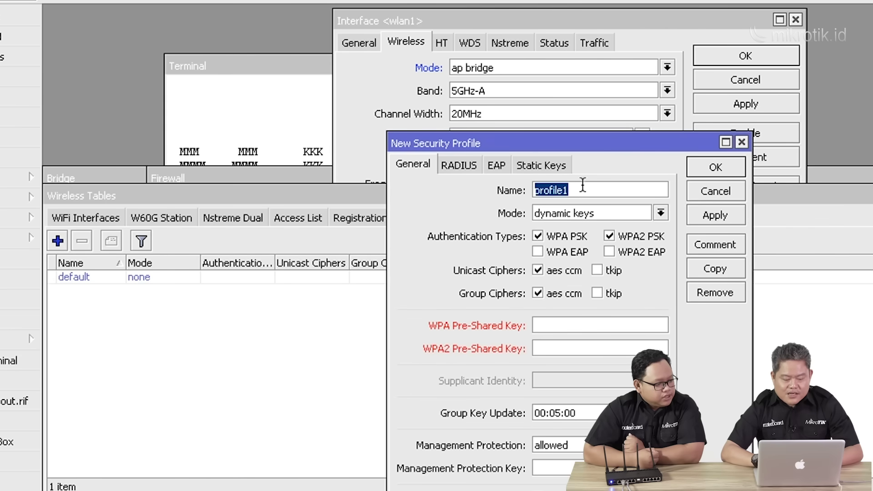
{"action": "left_click", "coordinate": [563, 325]}
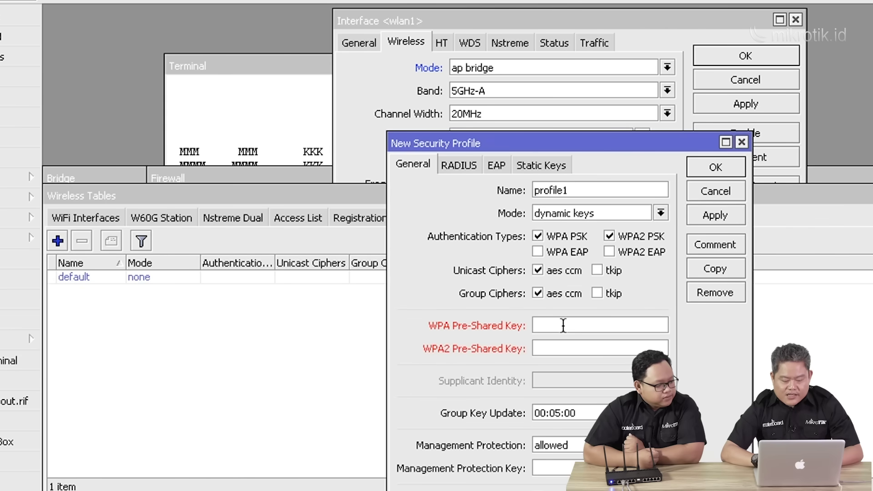
{"action": "type", "text": "********"}
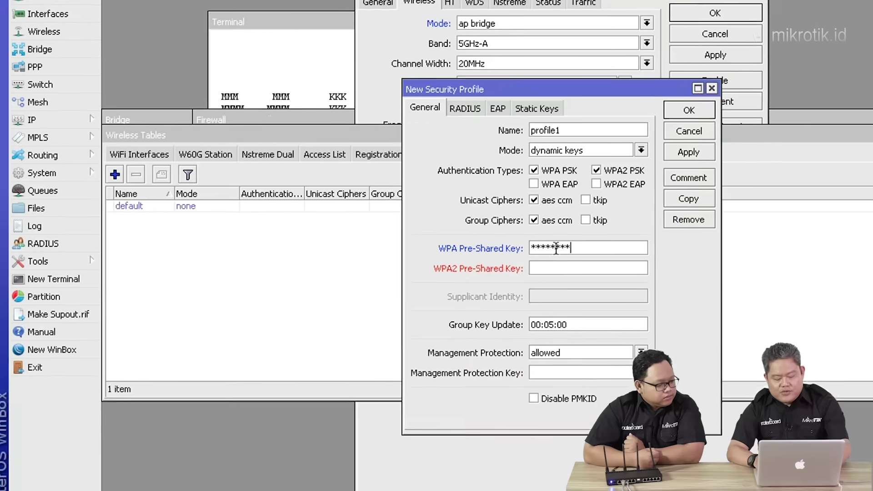
{"action": "left_click", "coordinate": [556, 267]}
{"action": "type", "text": "********"}
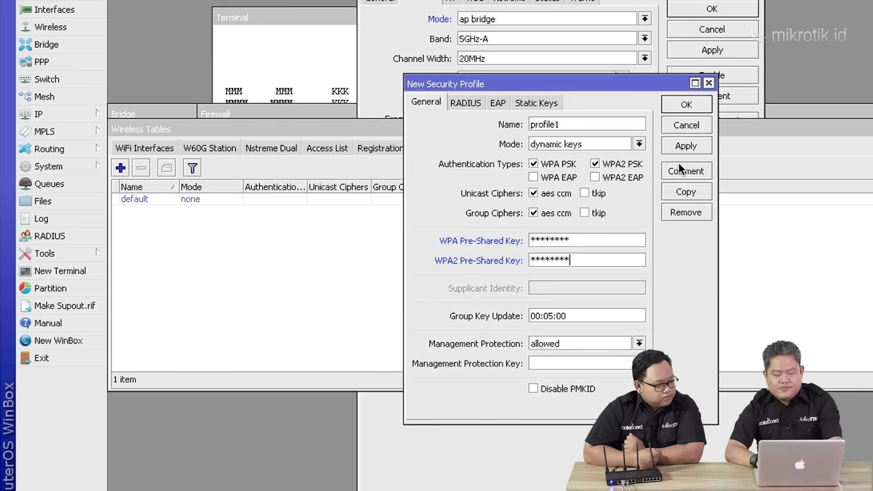
{"action": "left_click", "coordinate": [682, 145]}
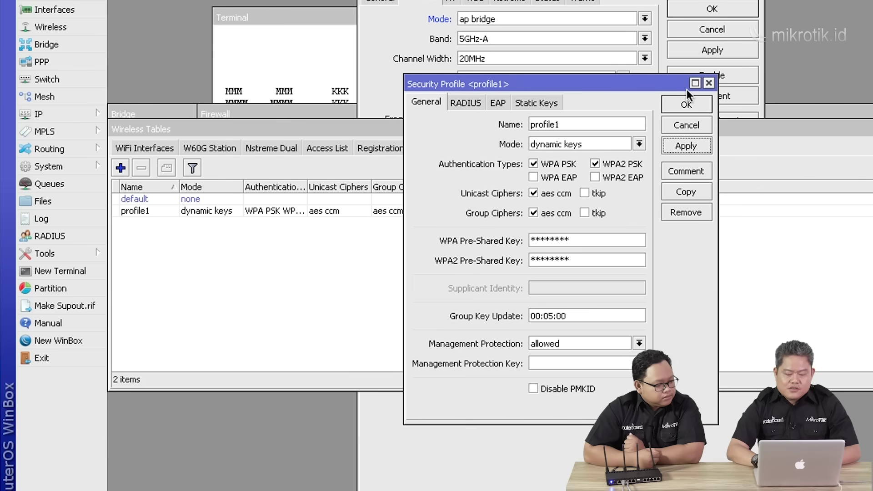
{"action": "left_click", "coordinate": [685, 104]}
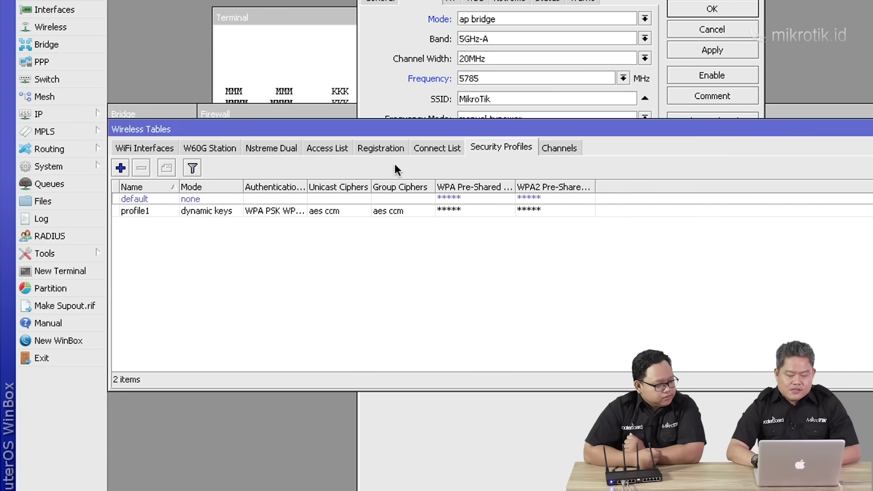
{"action": "left_click", "coordinate": [148, 145]}
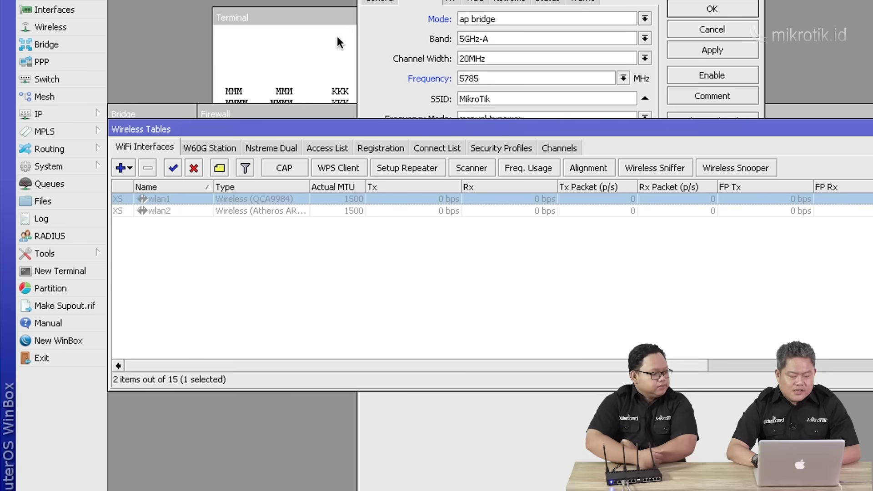
{"action": "left_click", "coordinate": [383, 24]}
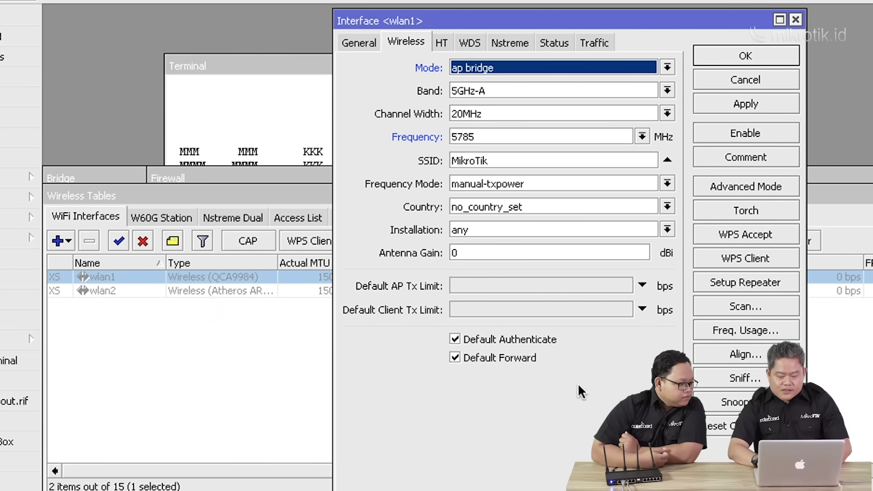
Assign profile1 as wlan1's security profile, apply, and enable the wlan1 interface.
{"action": "left_click", "coordinate": [746, 186]}
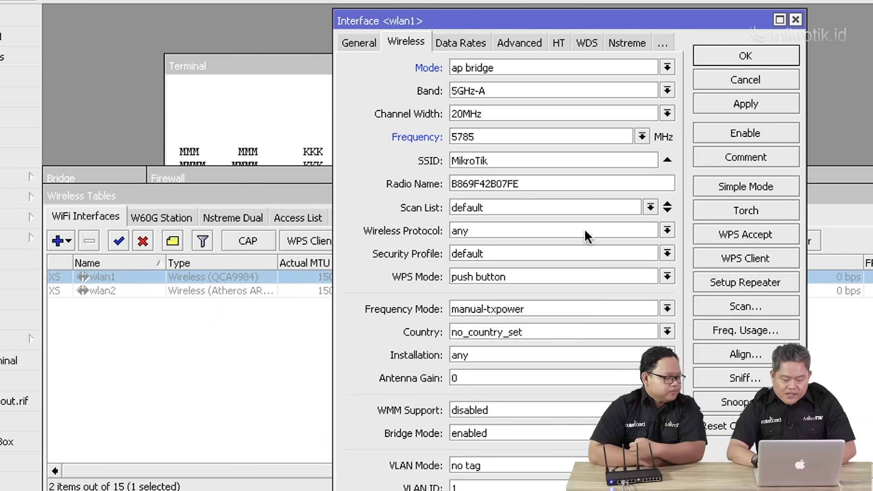
{"action": "left_click", "coordinate": [485, 247]}
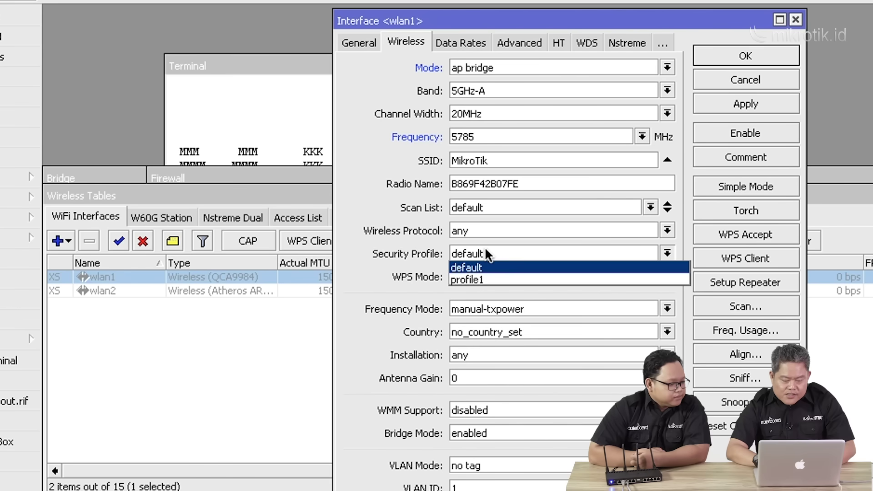
{"action": "left_click", "coordinate": [476, 274]}
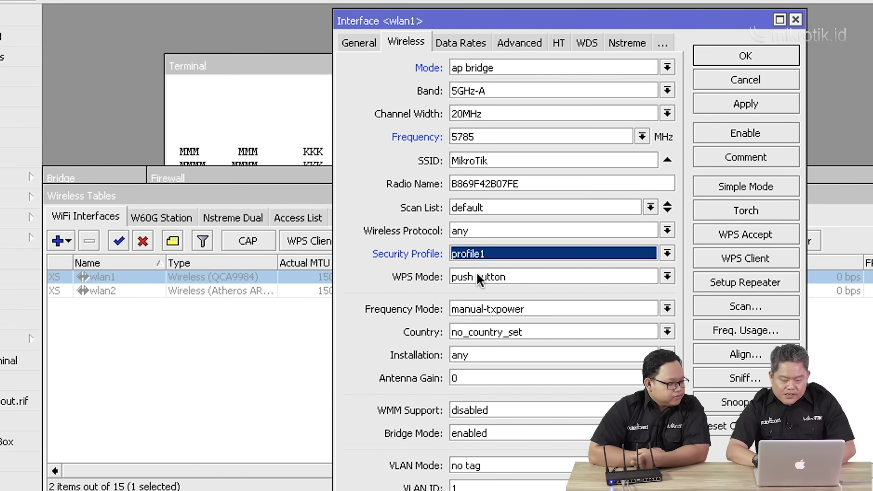
{"action": "left_click", "coordinate": [737, 102]}
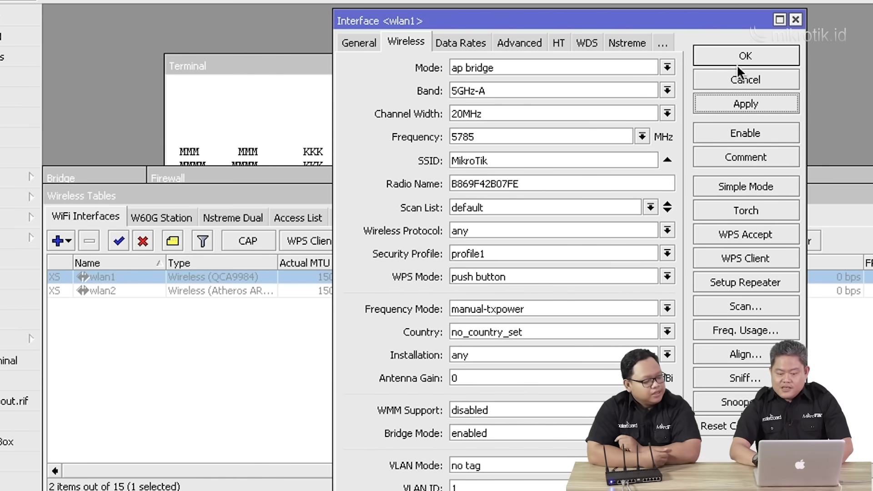
{"action": "left_click", "coordinate": [735, 138]}
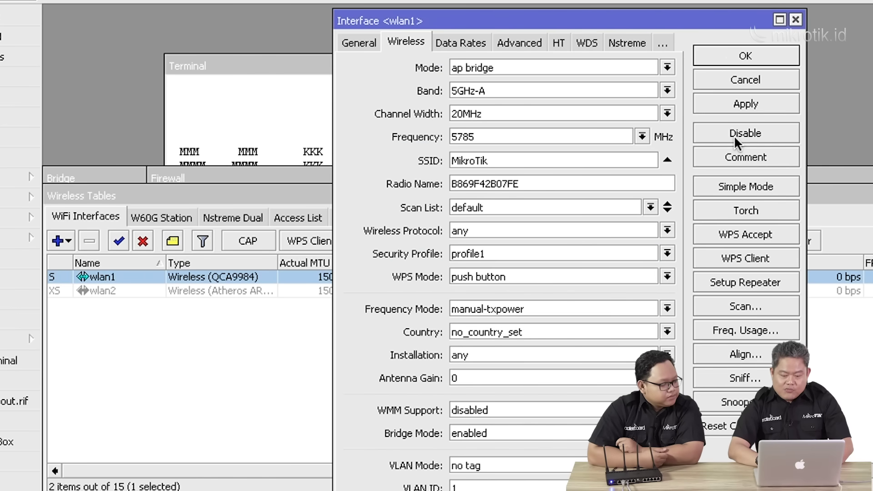
{"action": "left_click", "coordinate": [725, 56]}
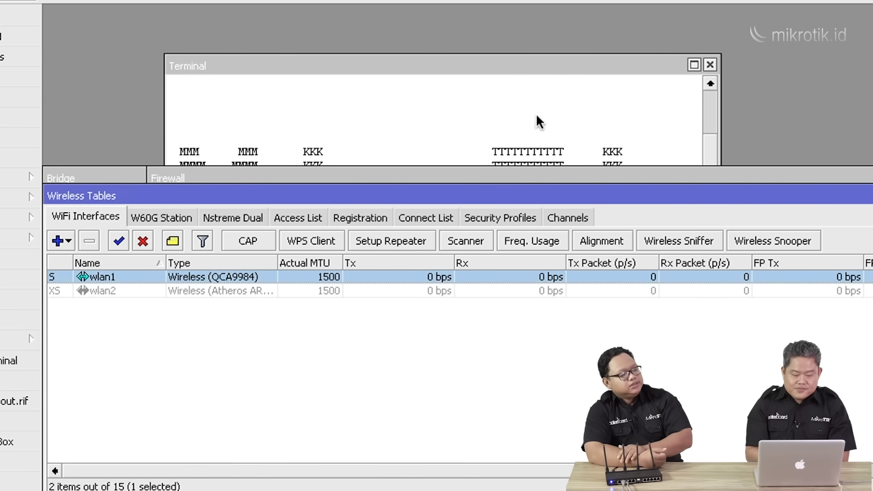
{"action": "double_click", "coordinate": [359, 278]}
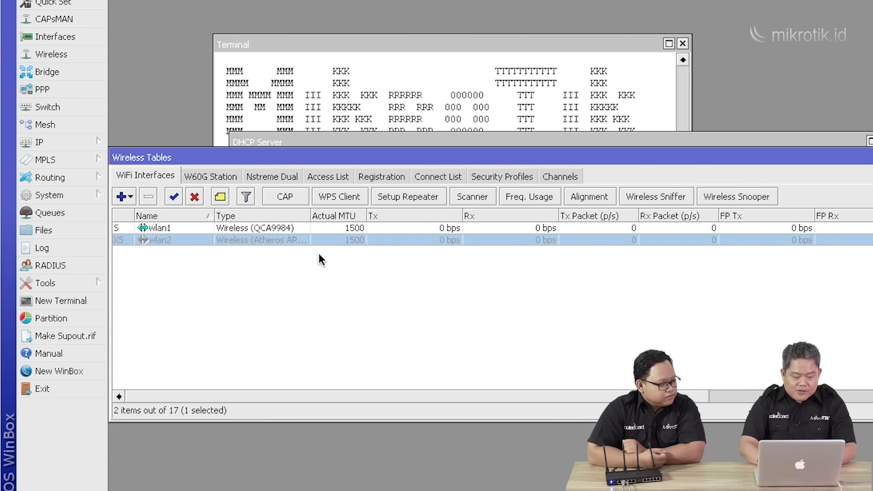
Set wlan2 to ap bridge at 2462 MHz with the profile1 security profile.
{"action": "double_click", "coordinate": [230, 237]}
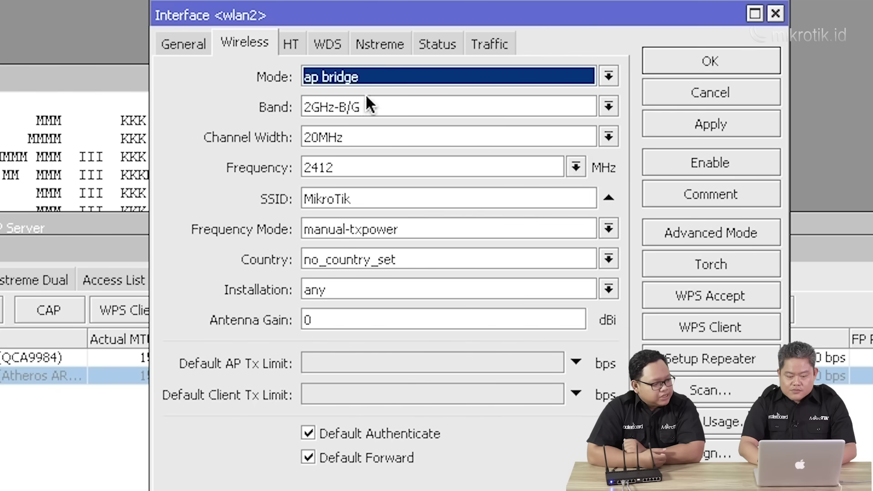
{"action": "left_click", "coordinate": [369, 78]}
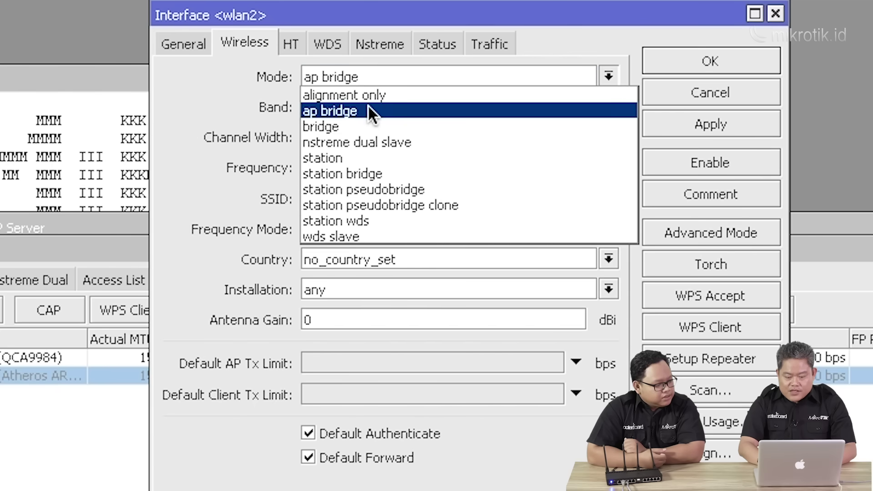
{"action": "left_click", "coordinate": [367, 105]}
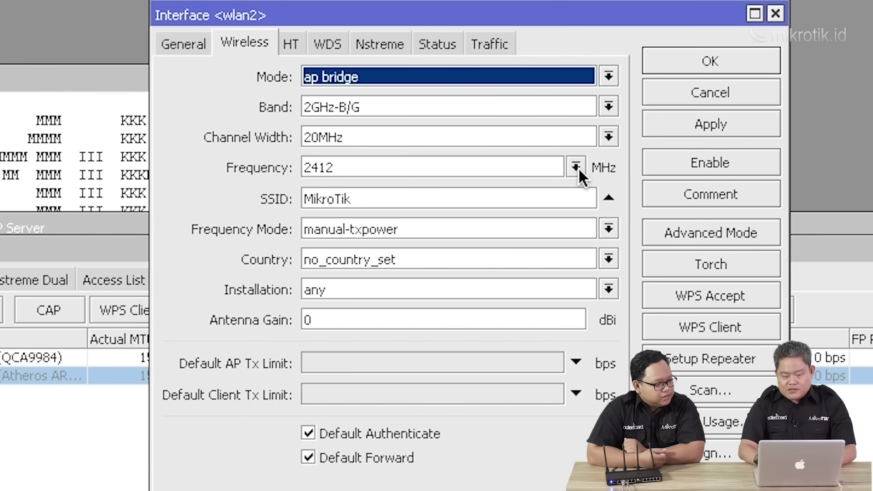
{"action": "left_click", "coordinate": [576, 168]}
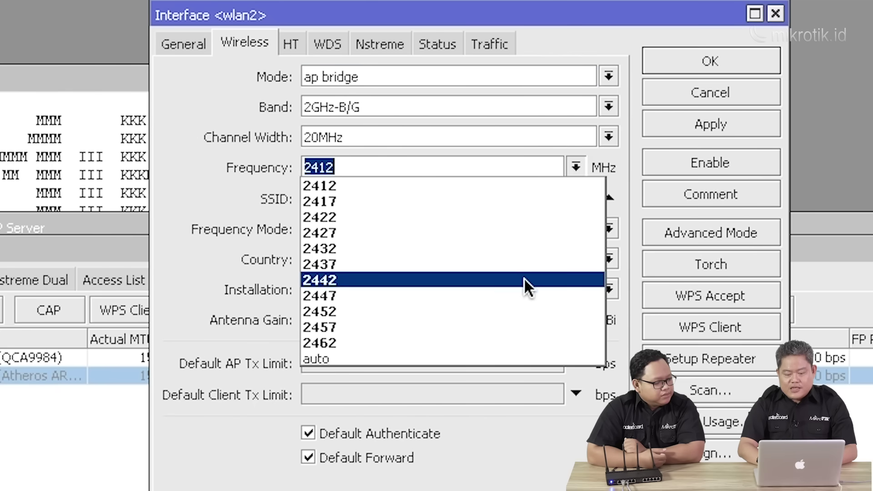
{"action": "left_click", "coordinate": [502, 342]}
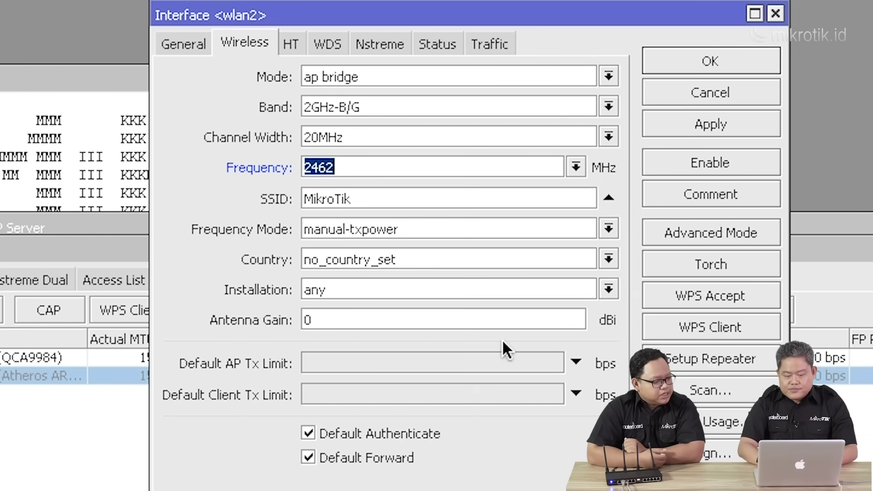
{"action": "left_click", "coordinate": [680, 235]}
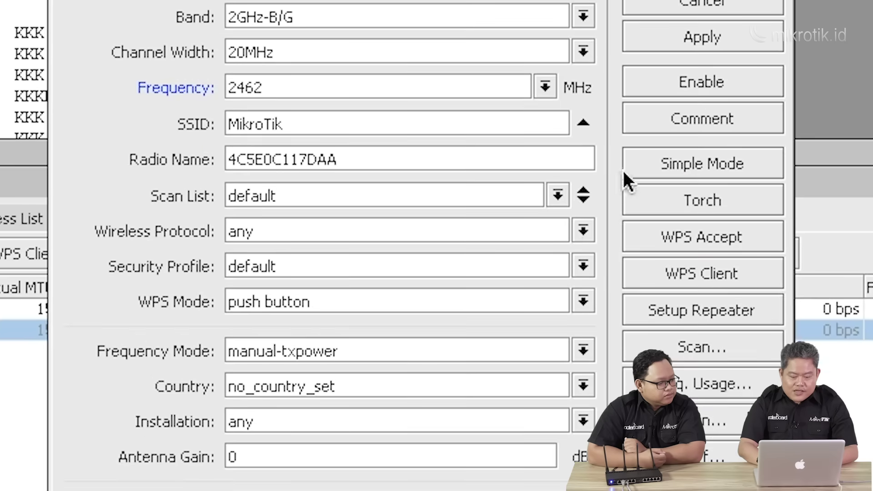
{"action": "left_click", "coordinate": [556, 271]}
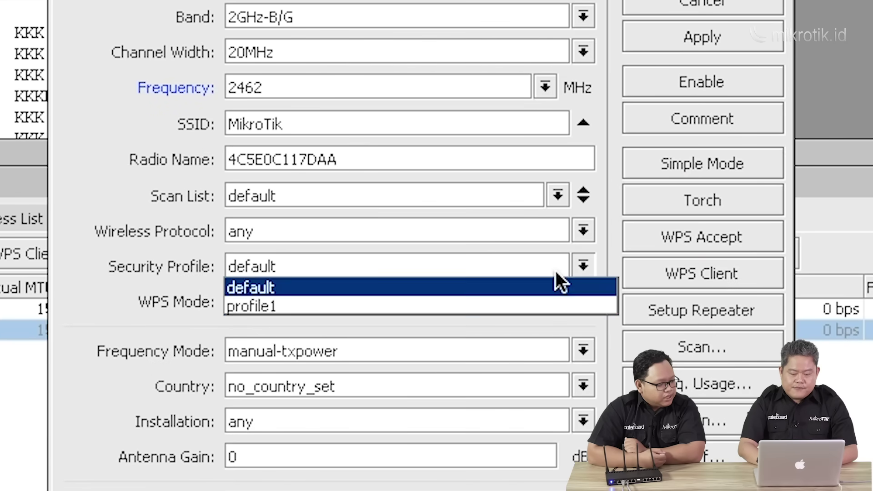
{"action": "left_click", "coordinate": [546, 302]}
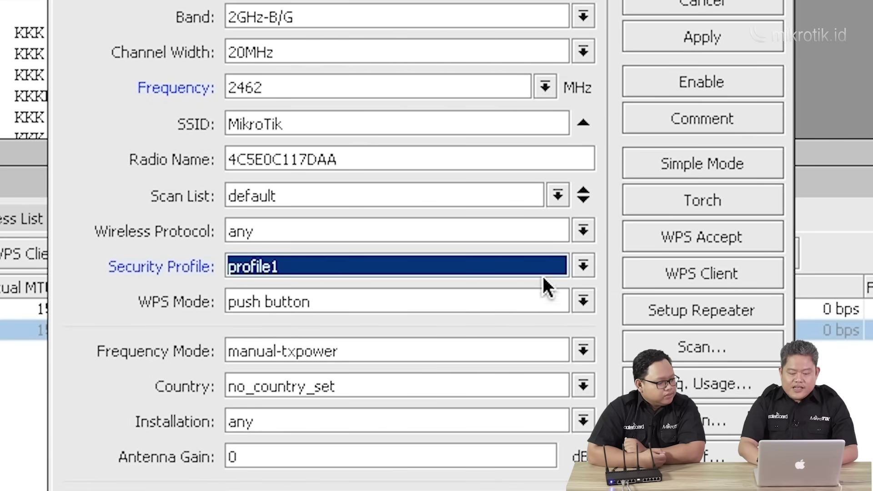
{"action": "left_click", "coordinate": [481, 122]}
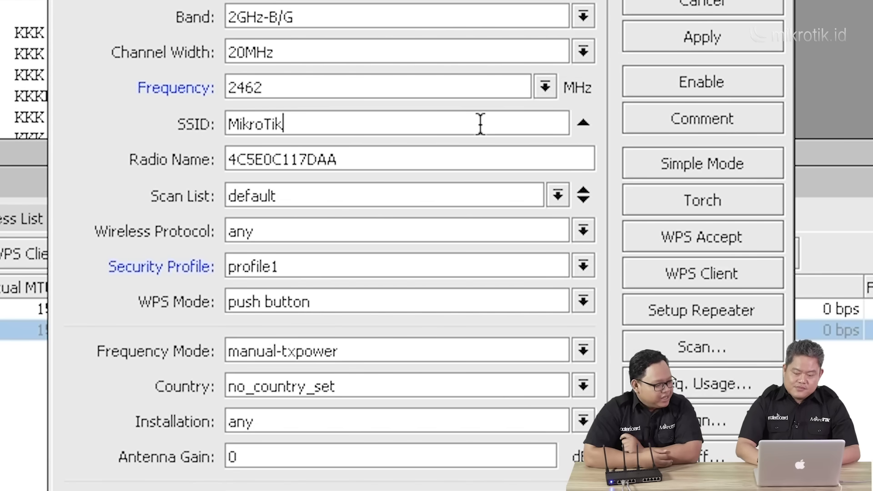
Change the wlan2 SSID to MikroTik2, then open the Interface List's Add menu.
{"action": "type", "text": "2"}
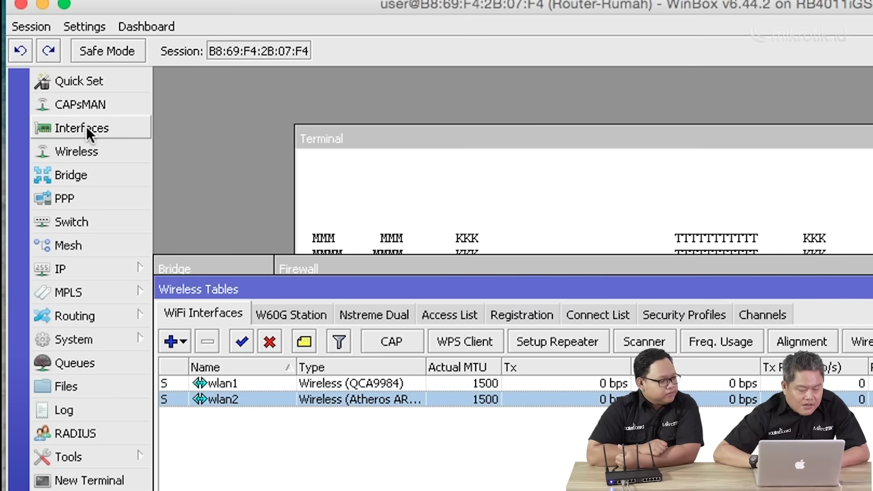
{"action": "left_click", "coordinate": [86, 128]}
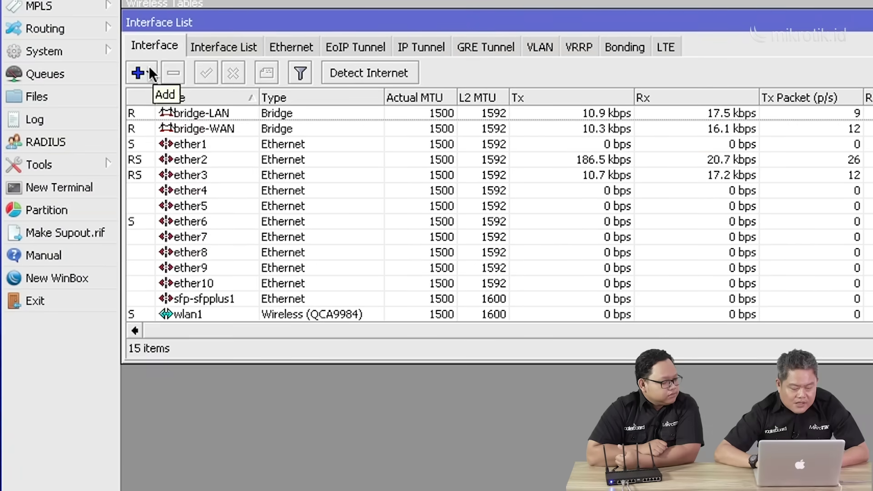
{"action": "left_click", "coordinate": [183, 363]}
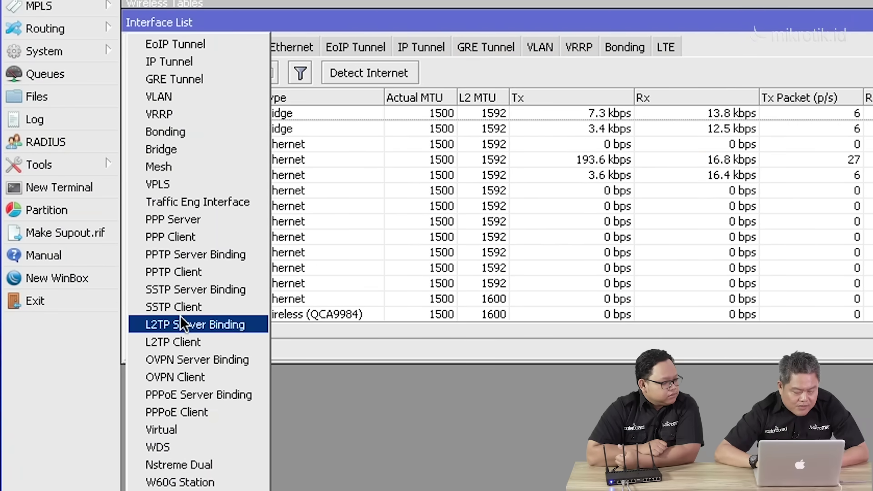
Add a PPPoE client, pppoe-out1, running over bridge-WAN.
{"action": "left_click", "coordinate": [199, 412]}
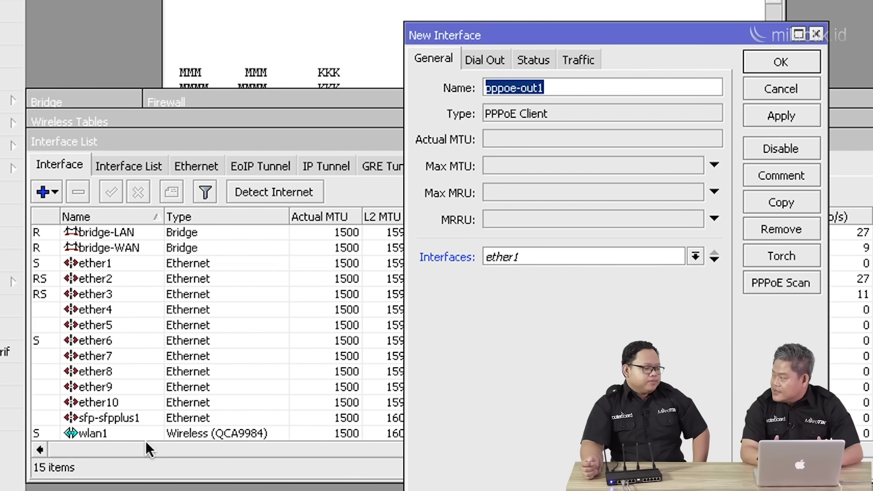
{"action": "left_click", "coordinate": [694, 259]}
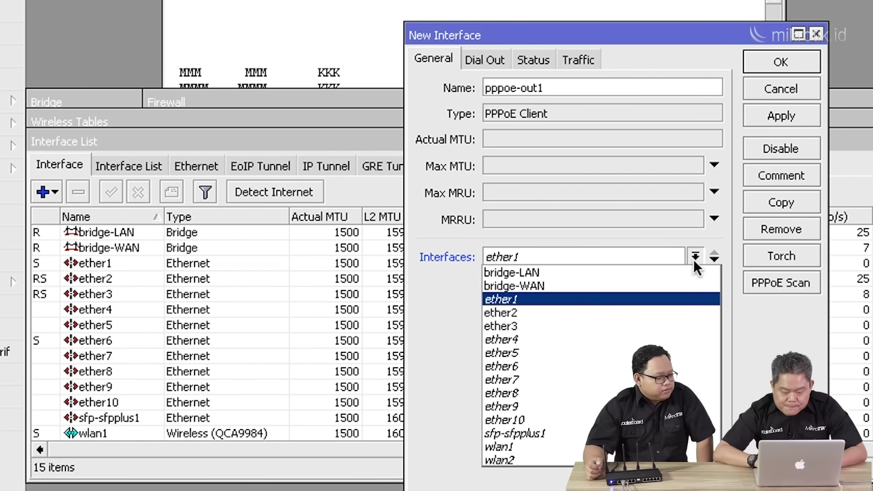
{"action": "left_click", "coordinate": [677, 283]}
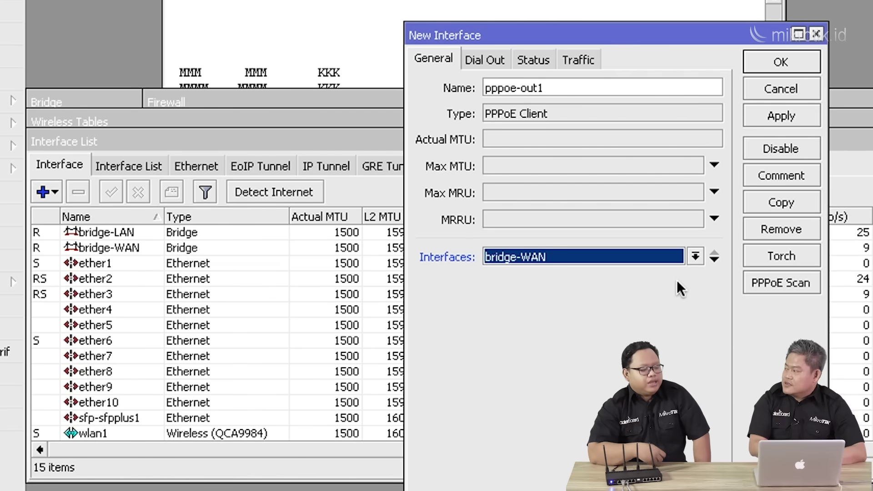
{"action": "left_click", "coordinate": [490, 58]}
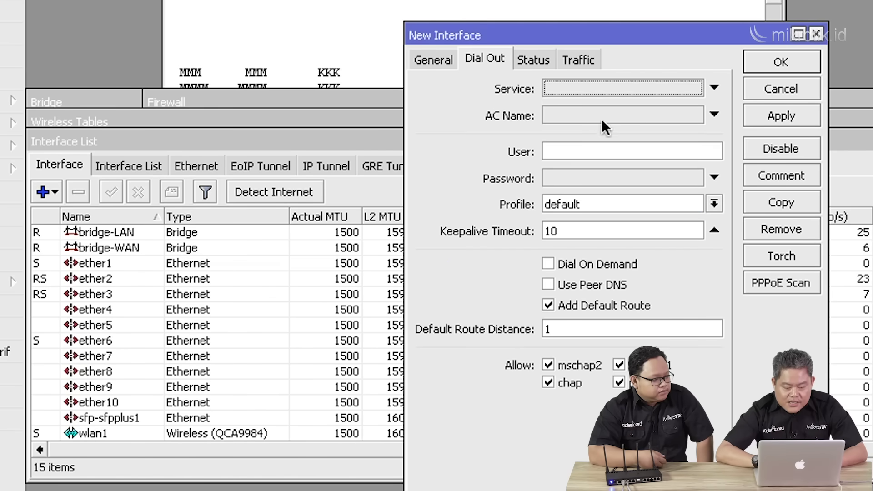
Enter the PPPoE user name and password, enable Use Peer DNS, and save pppoe-out1.
{"action": "left_click", "coordinate": [572, 159]}
{"action": "type", "text": "cl"}
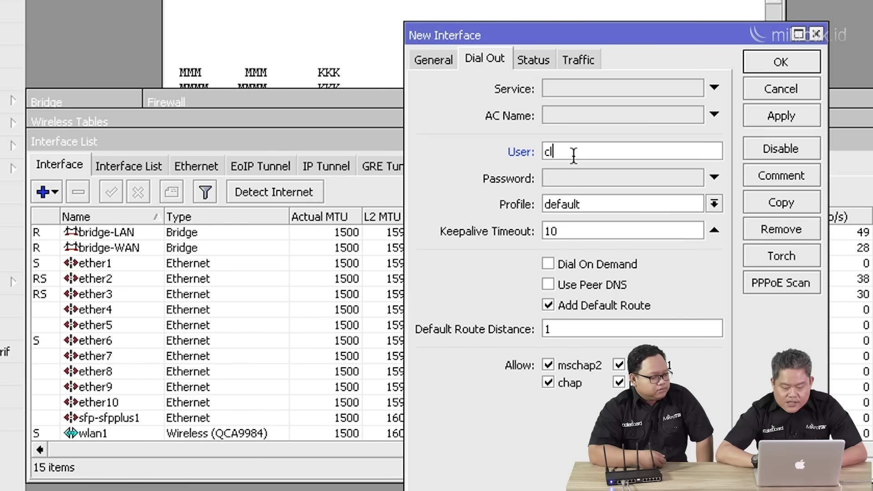
{"action": "type", "text": "ient1"}
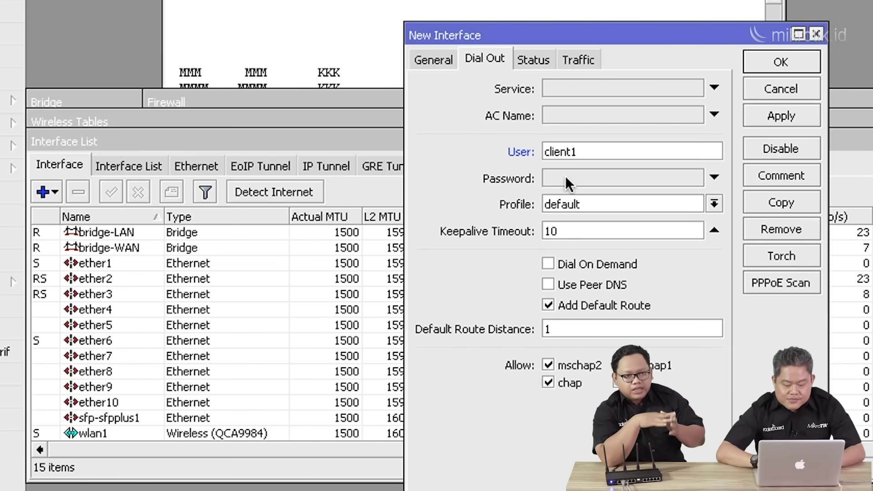
{"action": "left_click", "coordinate": [566, 176]}
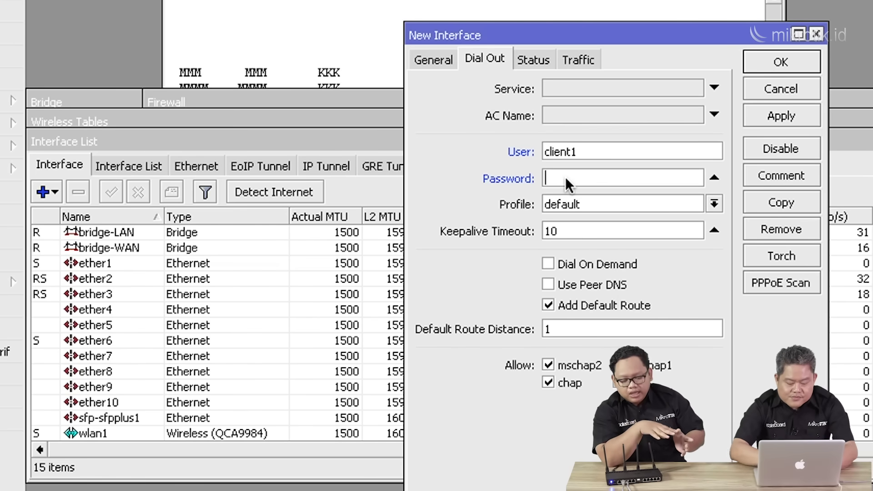
{"action": "type", "text": "****"}
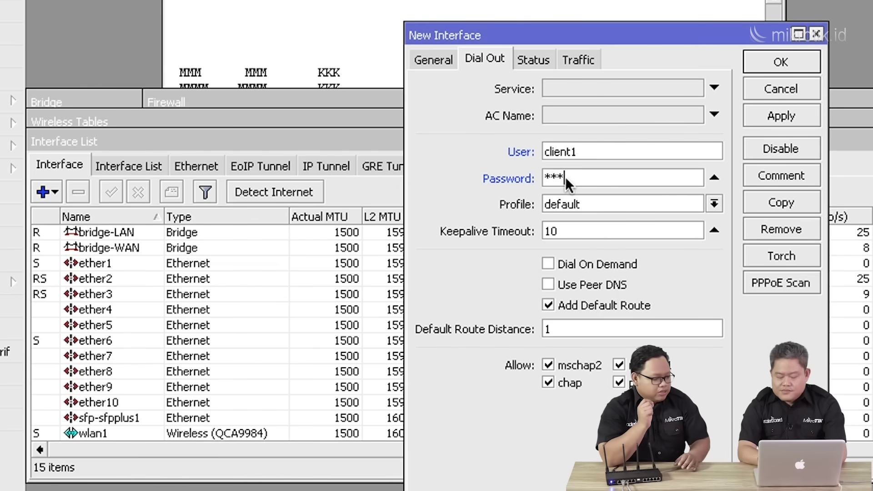
{"action": "type", "text": "*"}
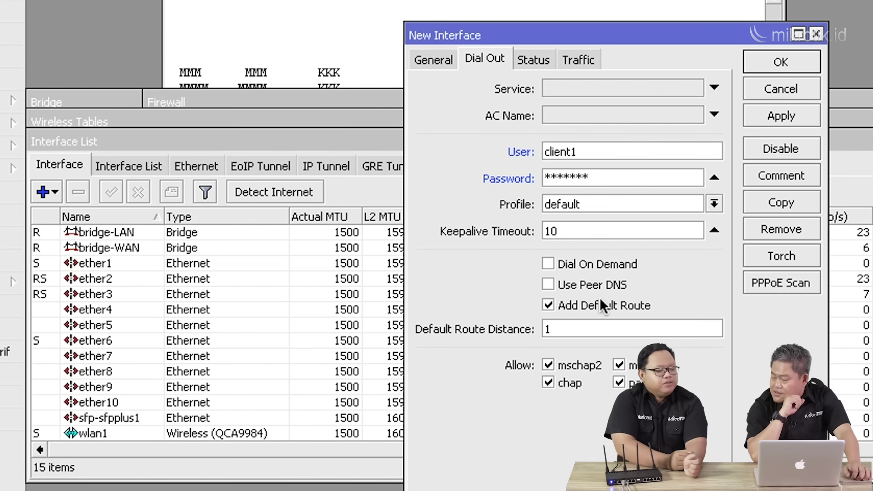
{"action": "left_click", "coordinate": [580, 286]}
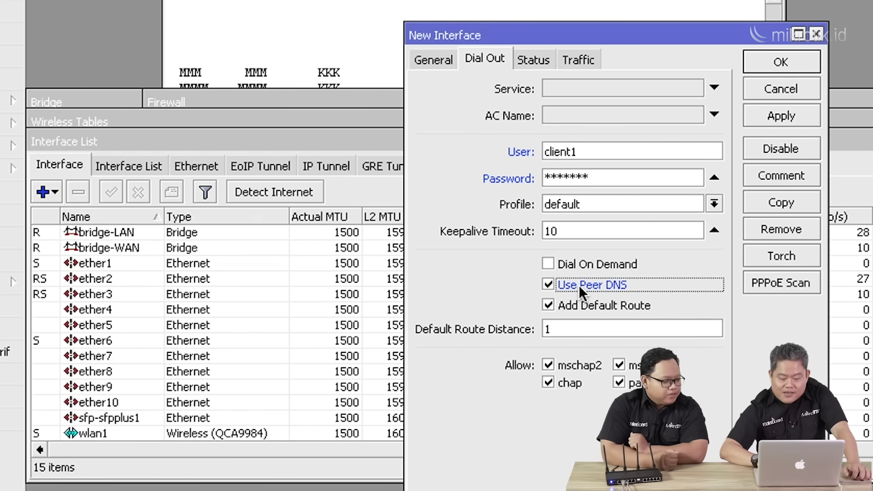
{"action": "left_click", "coordinate": [796, 115]}
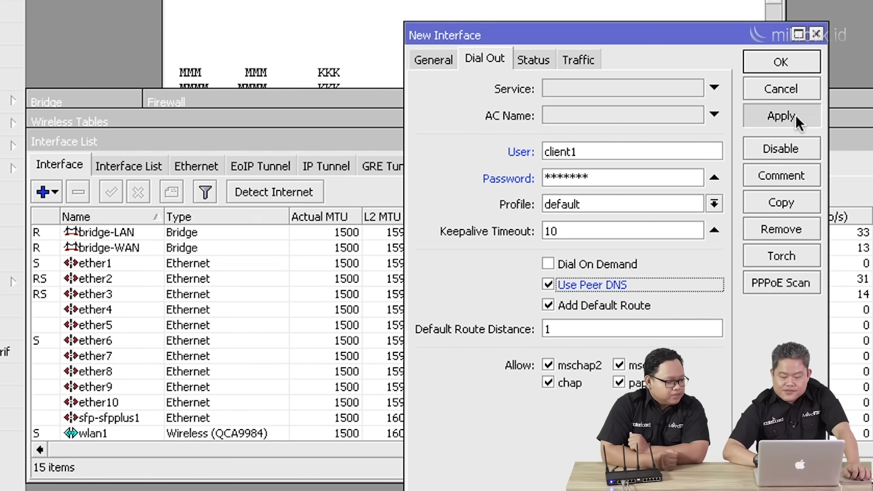
{"action": "left_click", "coordinate": [790, 67]}
{"action": "left_click", "coordinate": [94, 418]}
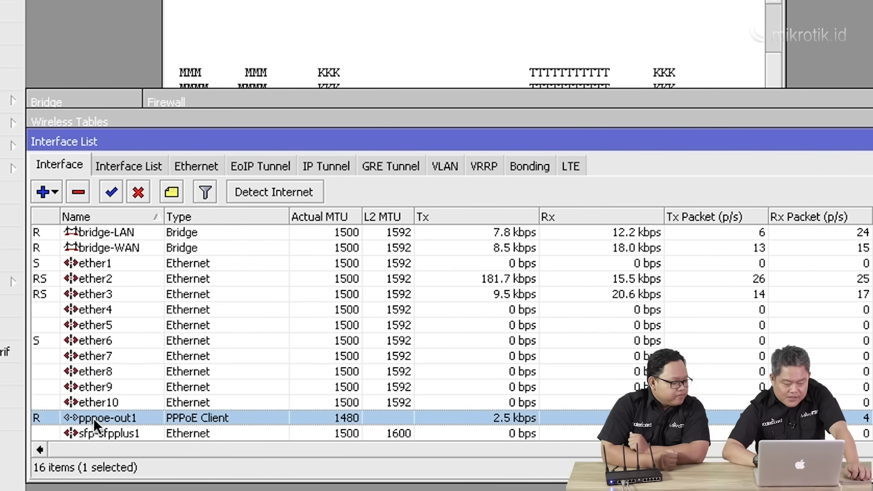
Turn off Hide Passwords to check pppoe-out1's password, then close its settings.
{"action": "double_click", "coordinate": [94, 418]}
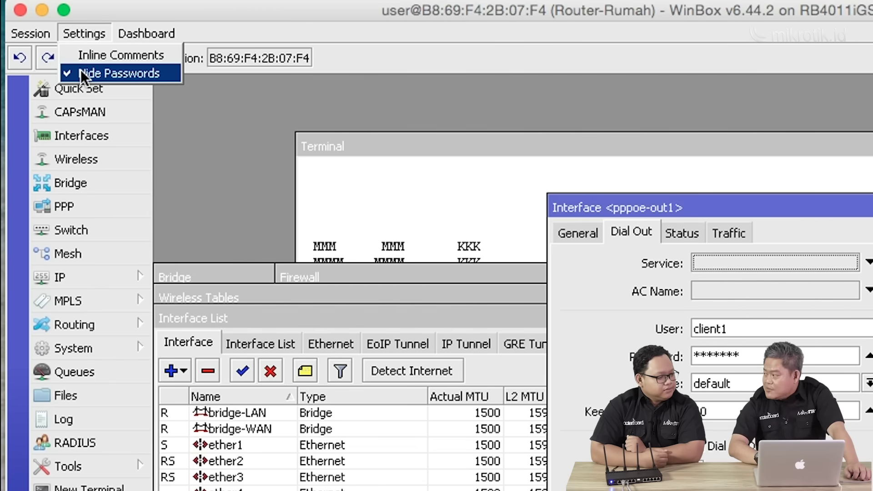
{"action": "left_click", "coordinate": [81, 71]}
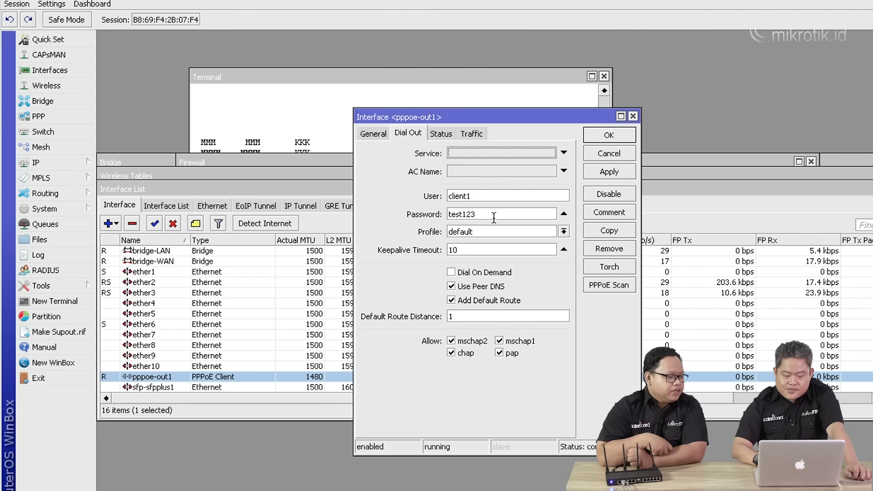
{"action": "left_click", "coordinate": [615, 134]}
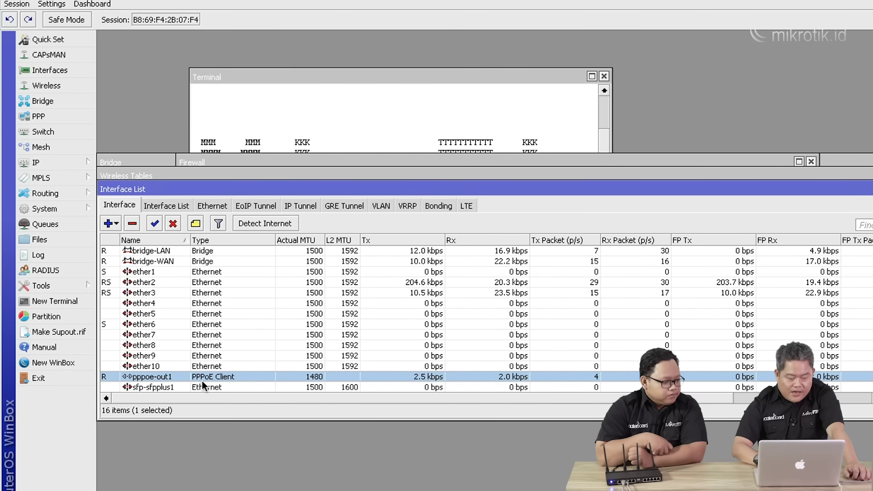
{"action": "left_click", "coordinate": [48, 166]}
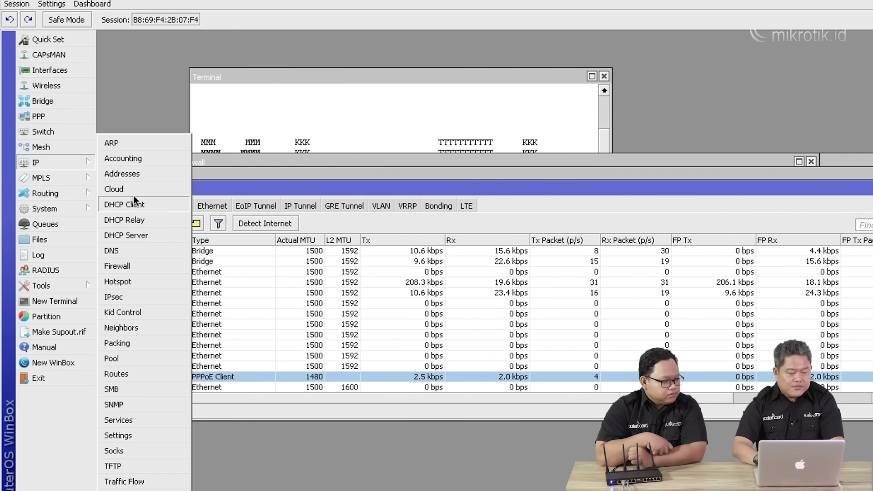
Disable the 10.10.10.200/24 address in the IP Address List.
{"action": "left_click", "coordinate": [134, 174]}
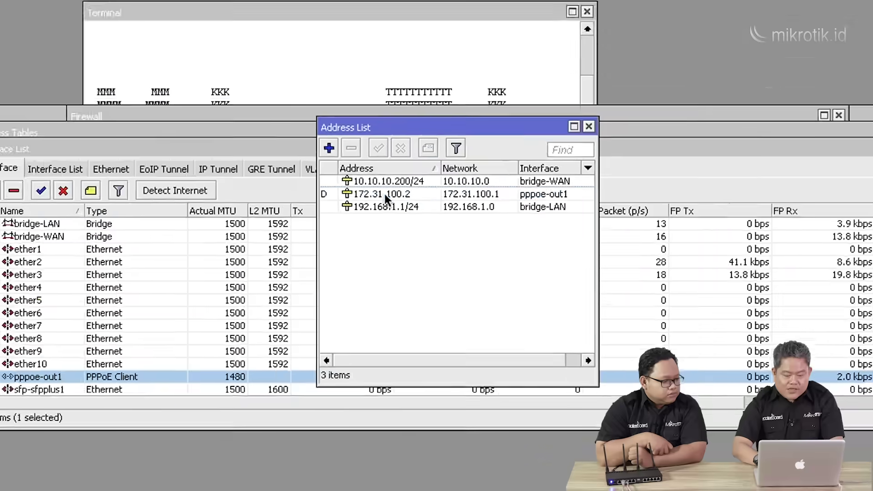
{"action": "left_click", "coordinate": [430, 226]}
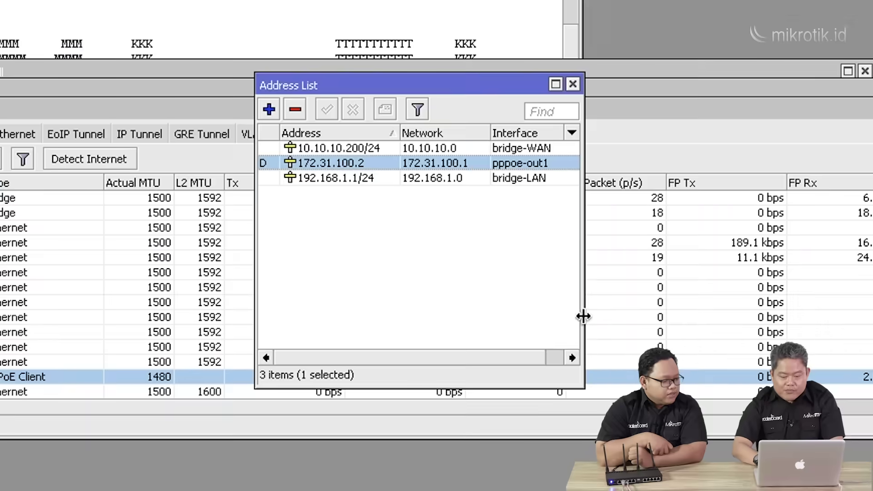
{"action": "left_click_drag", "start_coordinate": [579, 380], "coordinate": [657, 399]}
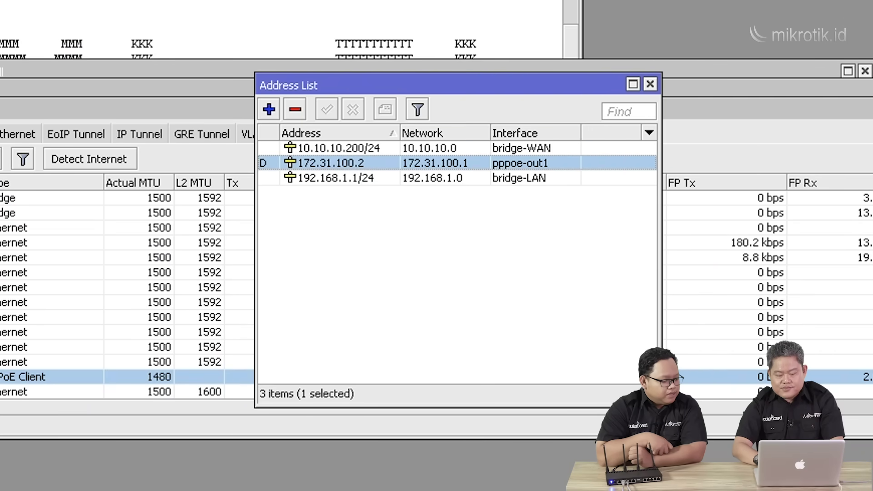
{"action": "left_click", "coordinate": [349, 149]}
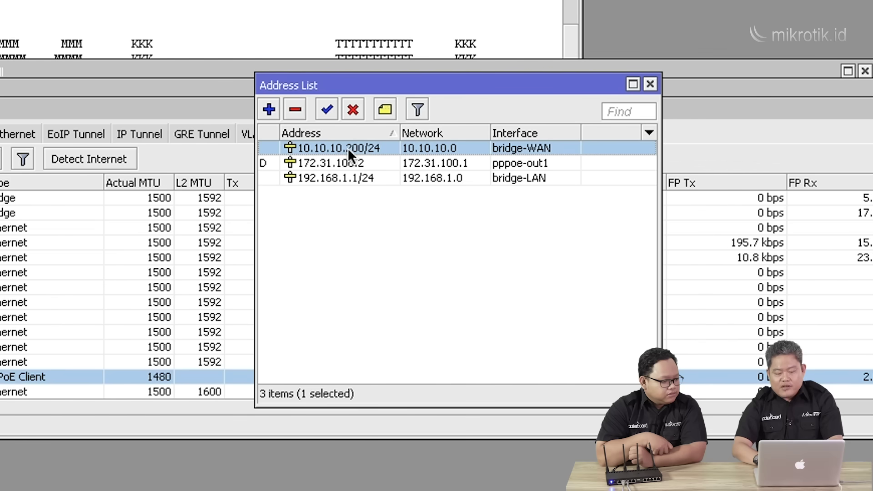
{"action": "left_click", "coordinate": [353, 109]}
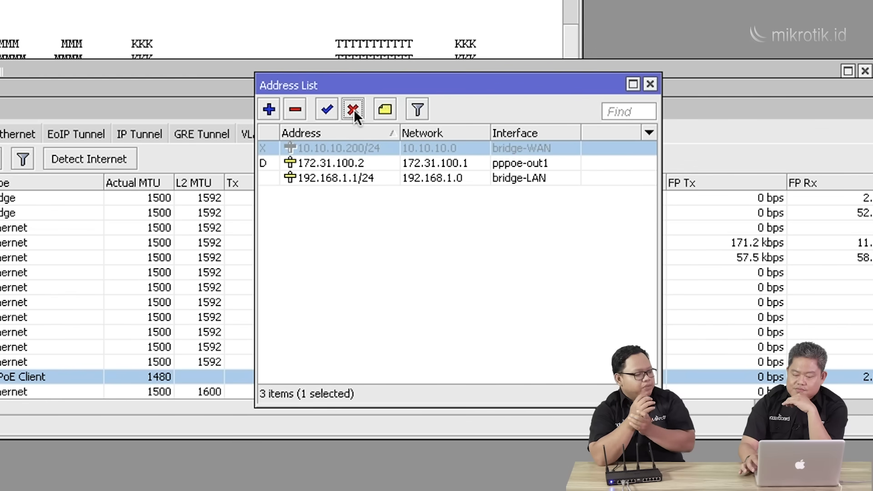
{"action": "left_click", "coordinate": [341, 162]}
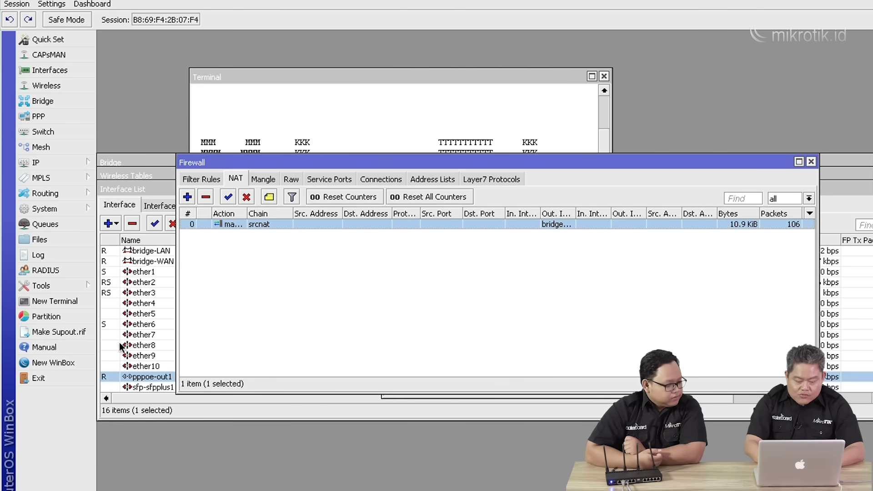
Ping 8.8.8.8 from a new router terminal in WinBox.
{"action": "left_click", "coordinate": [64, 304]}
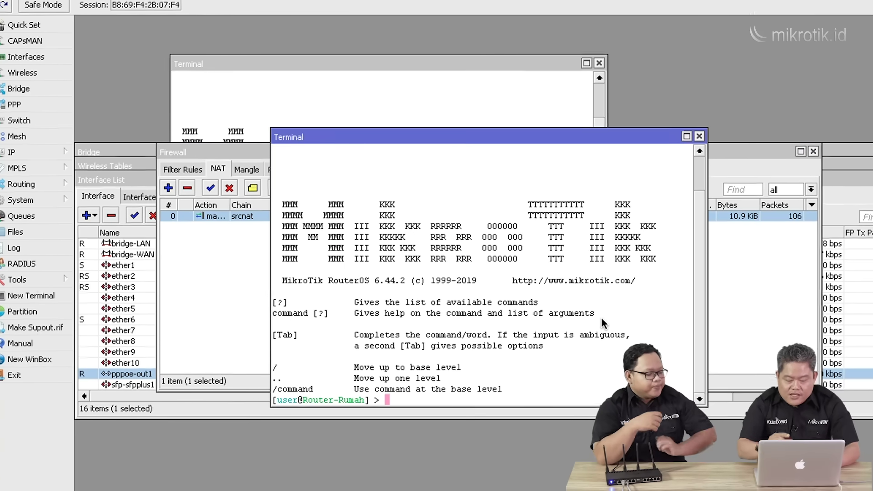
{"action": "type", "text": "ping 8.8.8.8"}
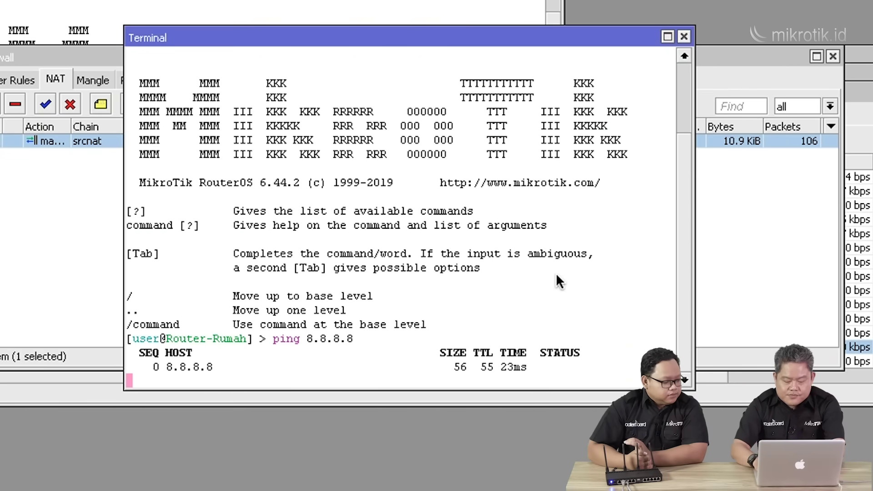
{"action": "key", "text": "Return"}
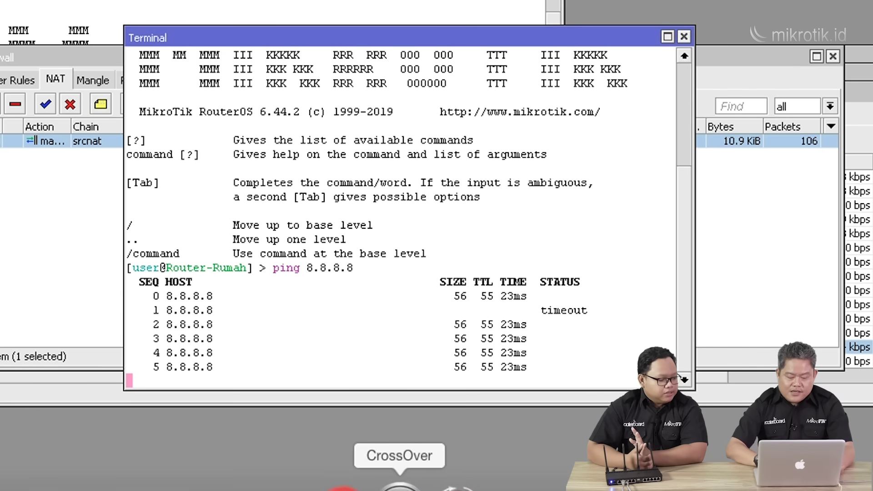
Stop and rerun the laptop's ping to 8.8.8.8 in the Mac Terminal.
{"action": "left_click", "coordinate": [190, 487]}
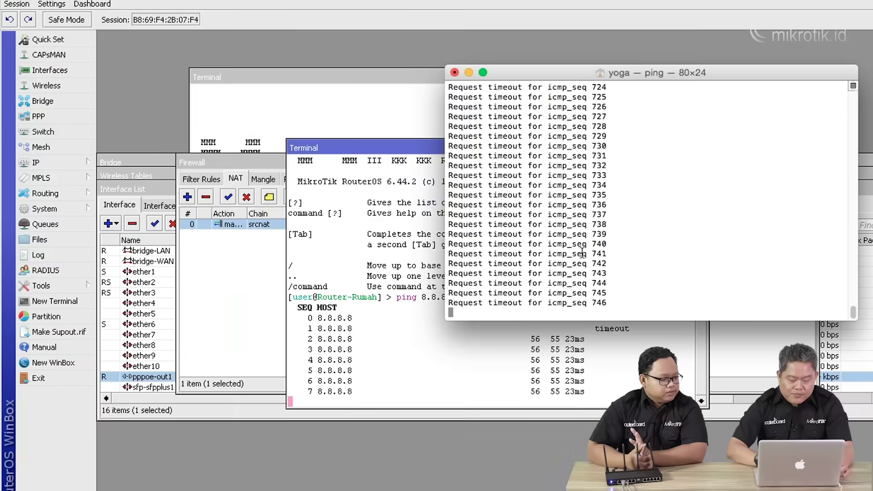
{"action": "key", "text": "ctrl+c"}
{"action": "key", "text": "Up"}
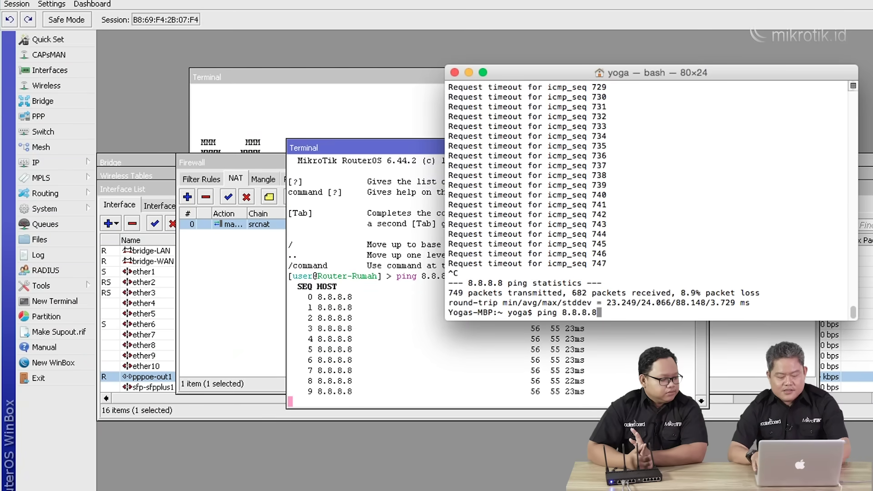
{"action": "key", "text": "Return"}
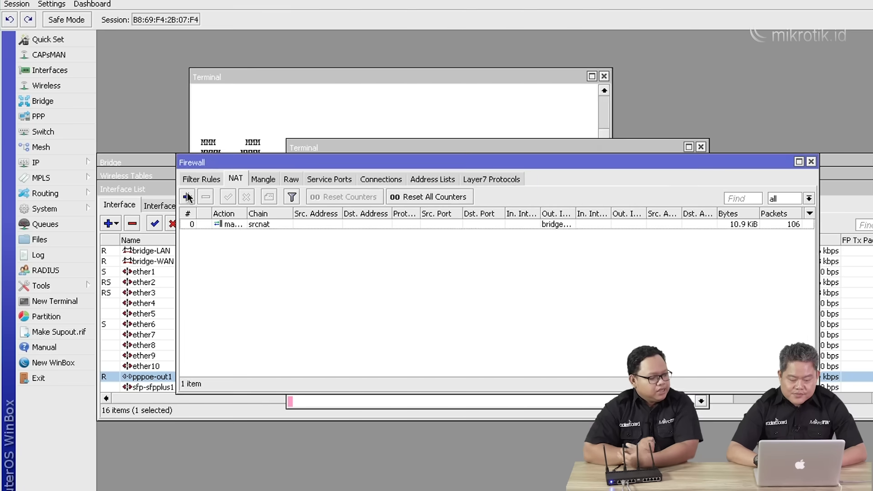
{"action": "left_click", "coordinate": [17, 197]}
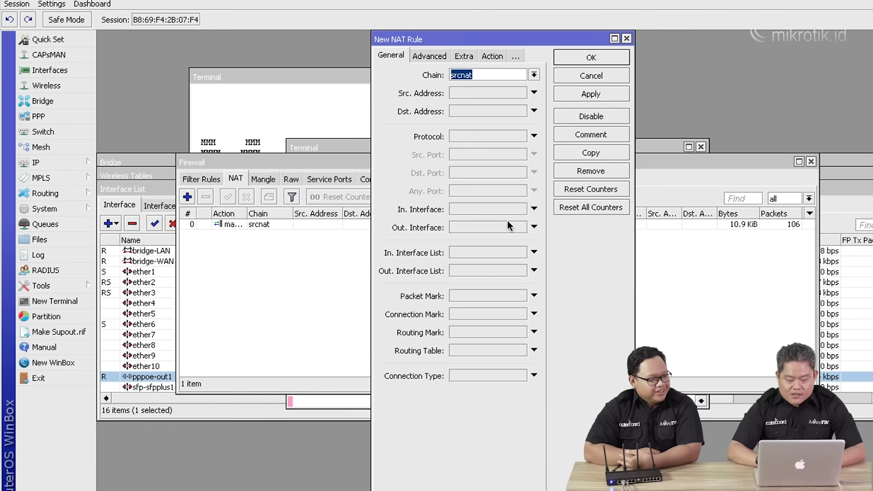
Add a srcnat rule with Out. Interface pppoe-out1 and action masquerade.
{"action": "left_click", "coordinate": [534, 227]}
{"action": "left_click", "coordinate": [522, 228]}
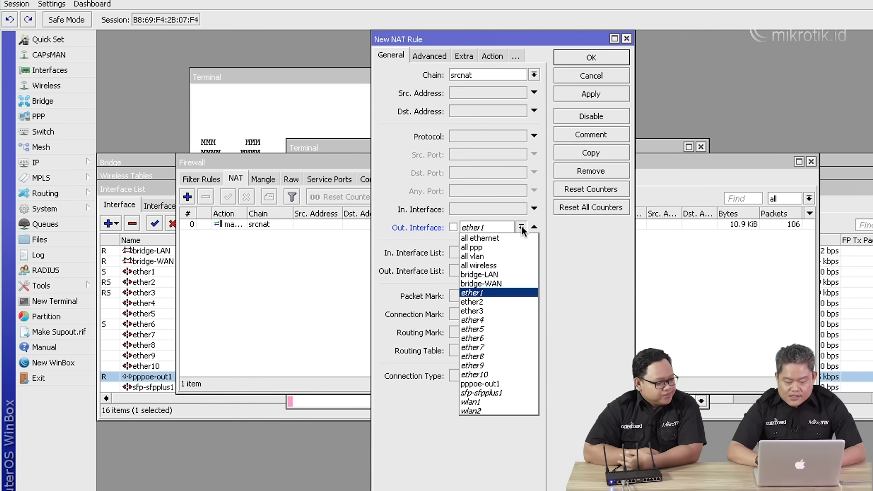
{"action": "left_click", "coordinate": [484, 381]}
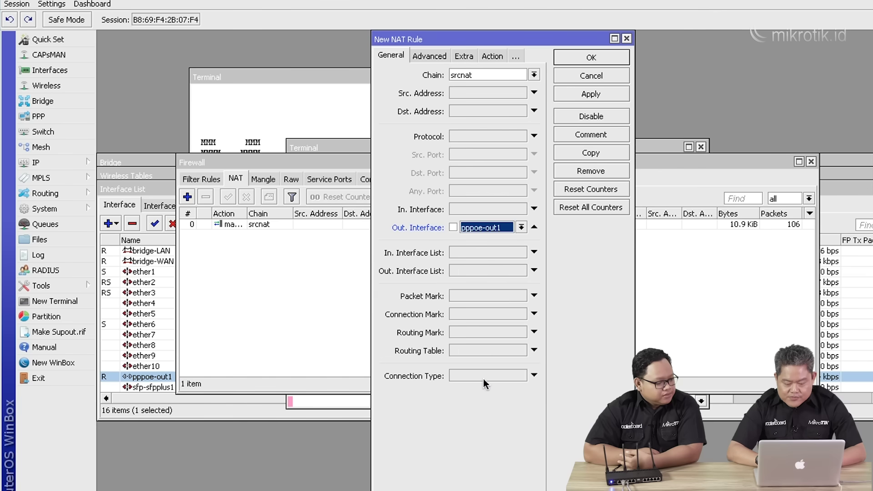
{"action": "left_click", "coordinate": [493, 55]}
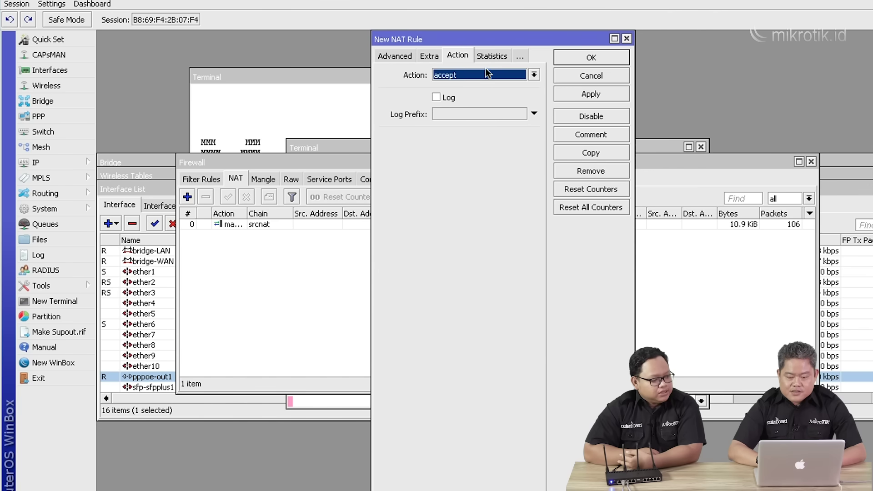
{"action": "left_click", "coordinate": [484, 74]}
{"action": "left_click", "coordinate": [462, 141]}
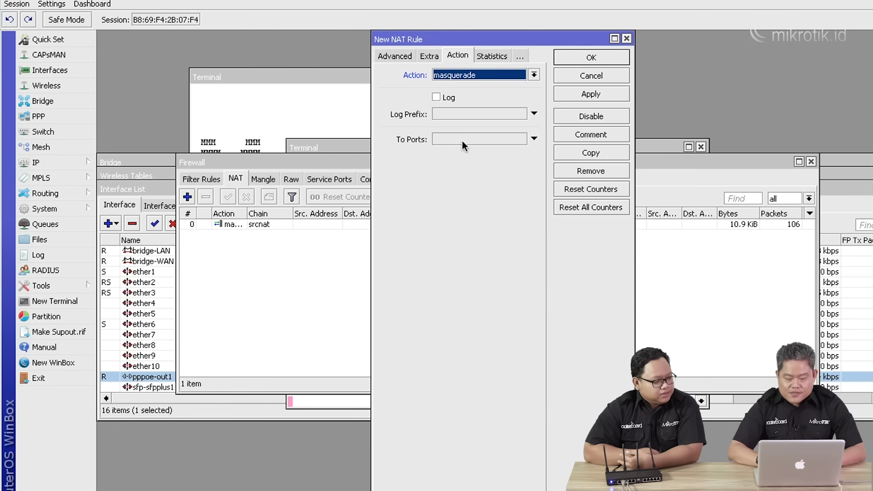
{"action": "left_click", "coordinate": [571, 95]}
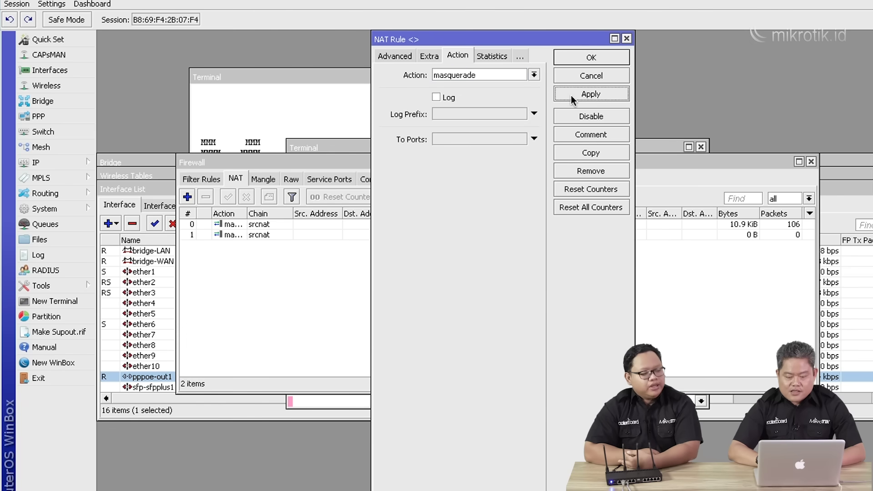
{"action": "left_click", "coordinate": [570, 59]}
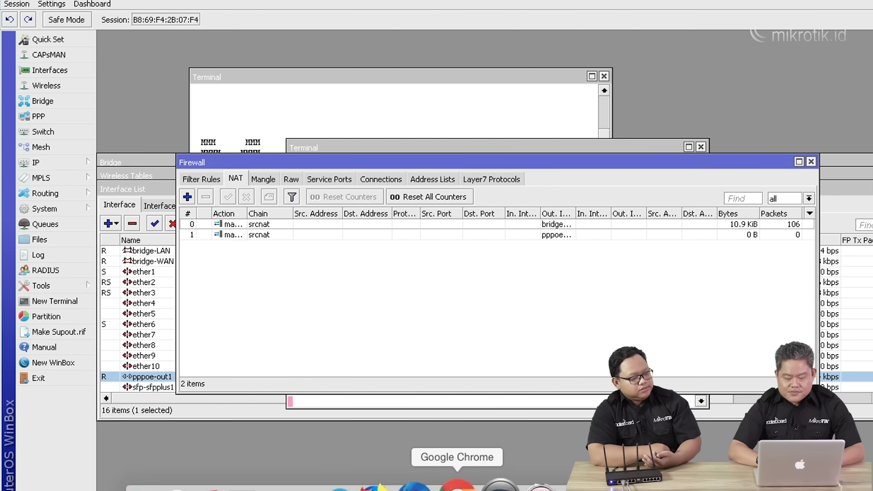
Restart the laptop's ping to 8.8.8.8, now getting replies of about 23 ms.
{"action": "left_click", "coordinate": [327, 486]}
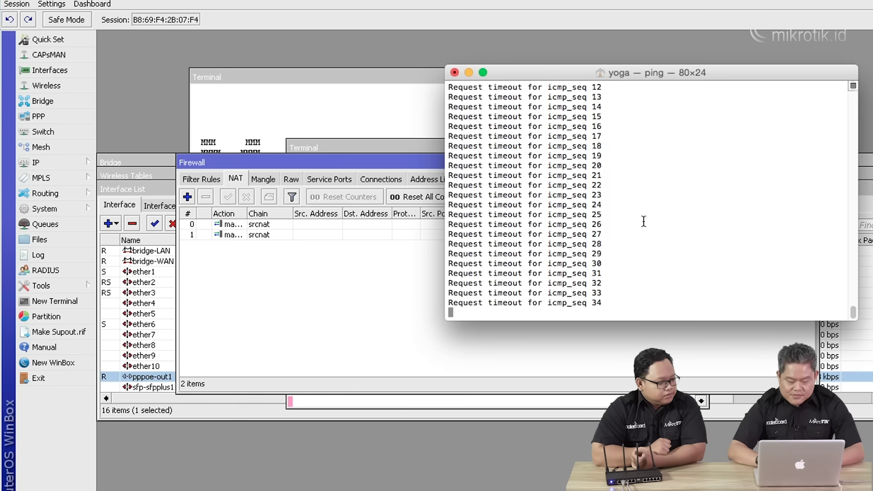
{"action": "key", "text": "ctrl+c"}
{"action": "key", "text": "Up"}
{"action": "key", "text": "Return"}
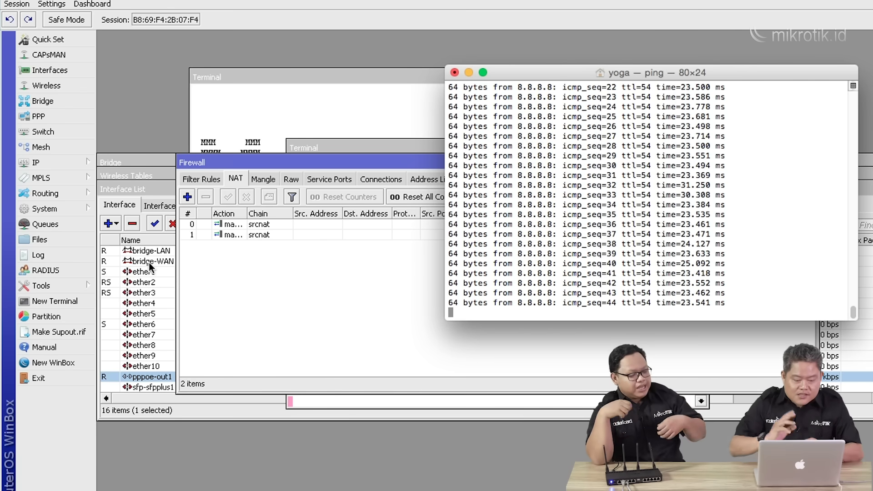
{"action": "left_click", "coordinate": [149, 158]}
Add a new bridge named bridge-HOTSPOT in the Bridge list.
{"action": "left_click", "coordinate": [114, 179]}
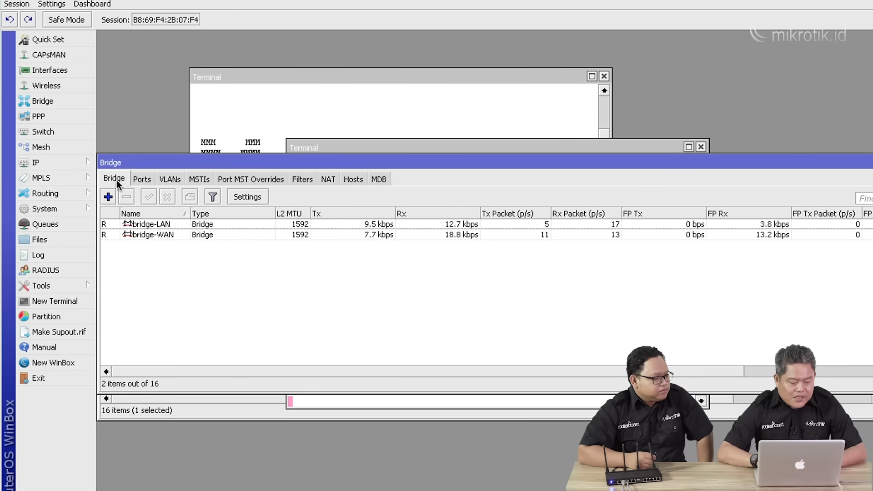
{"action": "left_click", "coordinate": [110, 199]}
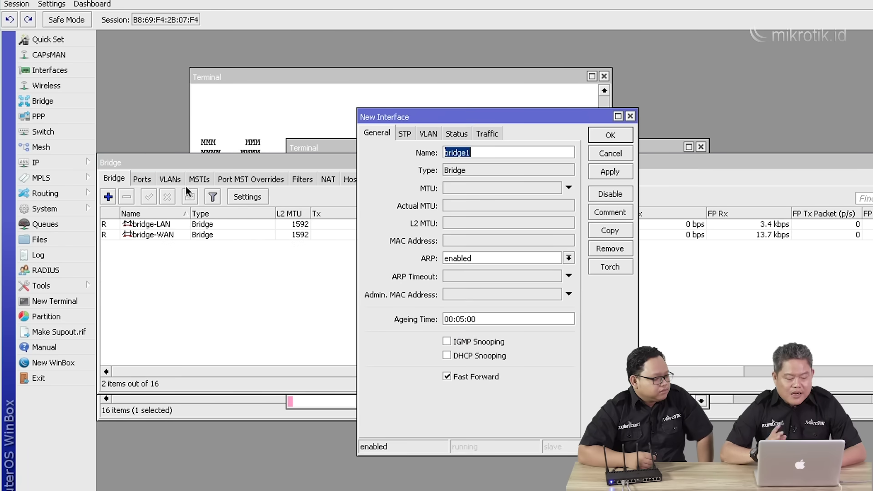
{"action": "left_click", "coordinate": [543, 153]}
{"action": "key", "text": "BackSpace"}
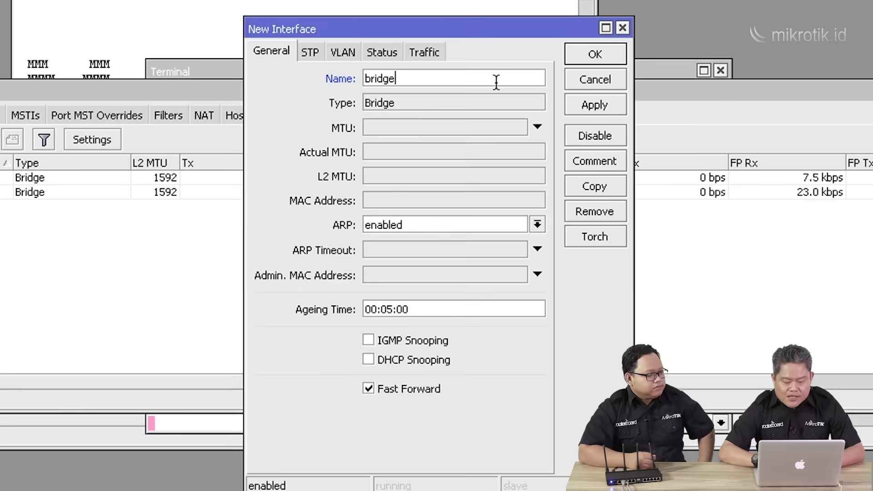
{"action": "type", "text": "-"}
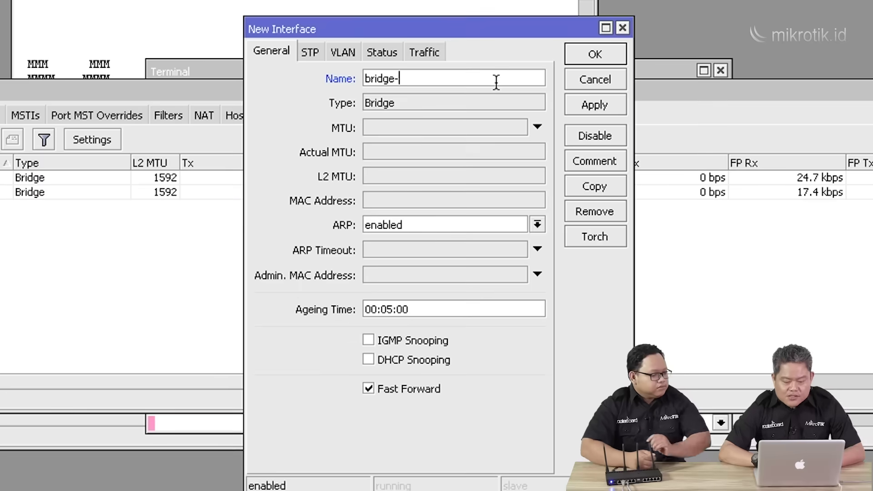
{"action": "type", "text": "HOTSPOT"}
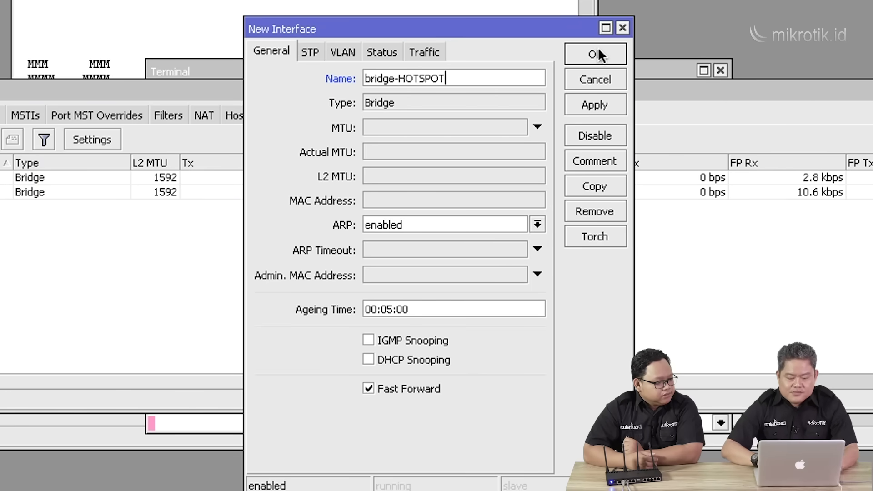
{"action": "left_click", "coordinate": [598, 52]}
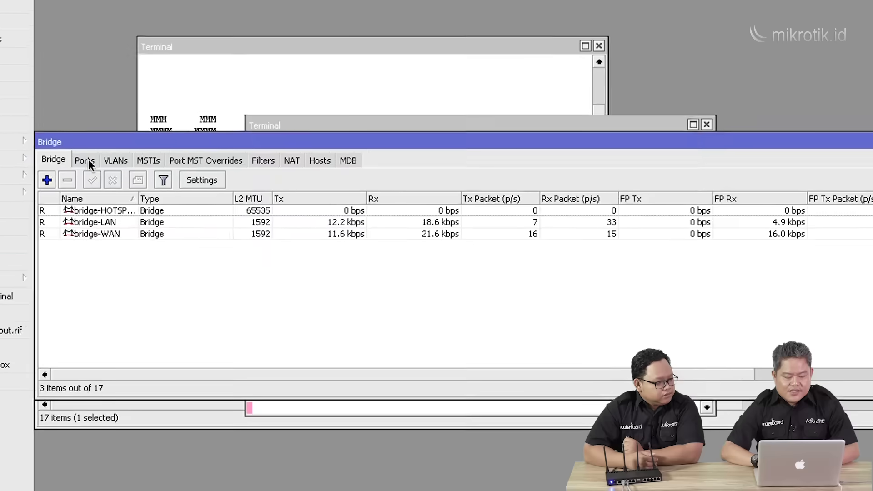
Add ether10 as a port of bridge-HOTSPOT in Bridge Ports.
{"action": "left_click", "coordinate": [88, 160]}
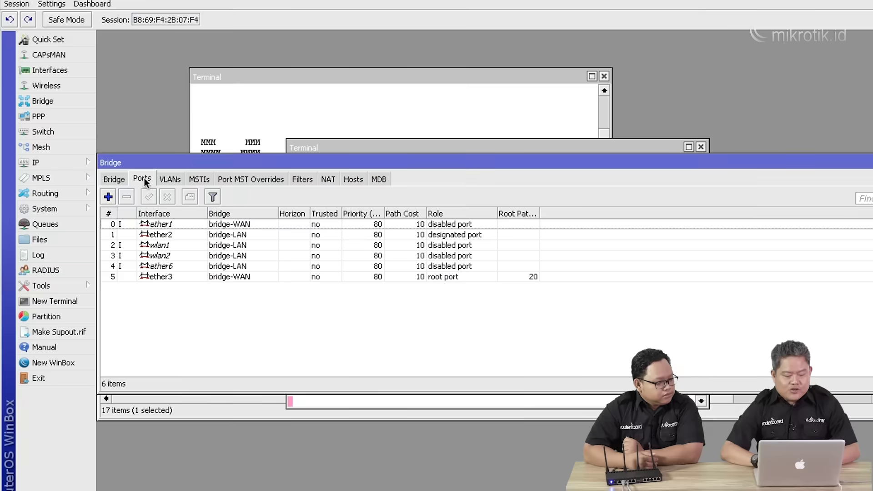
{"action": "left_click", "coordinate": [108, 197]}
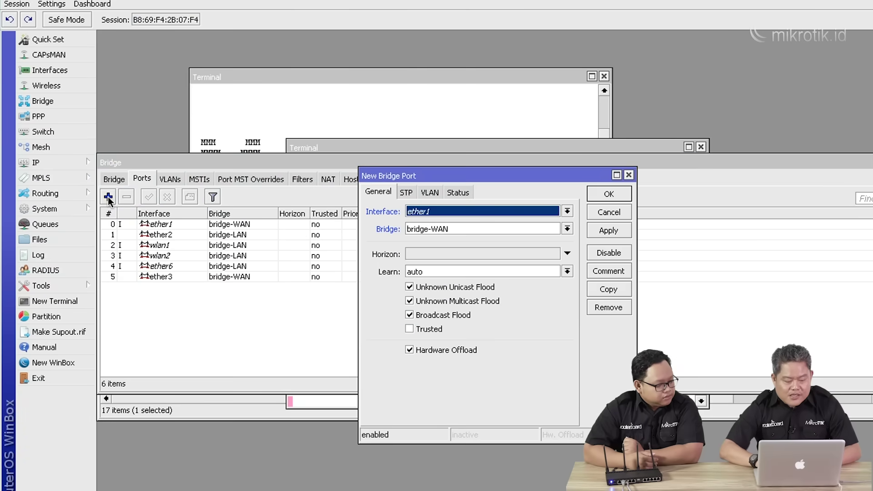
{"action": "left_click", "coordinate": [568, 211]}
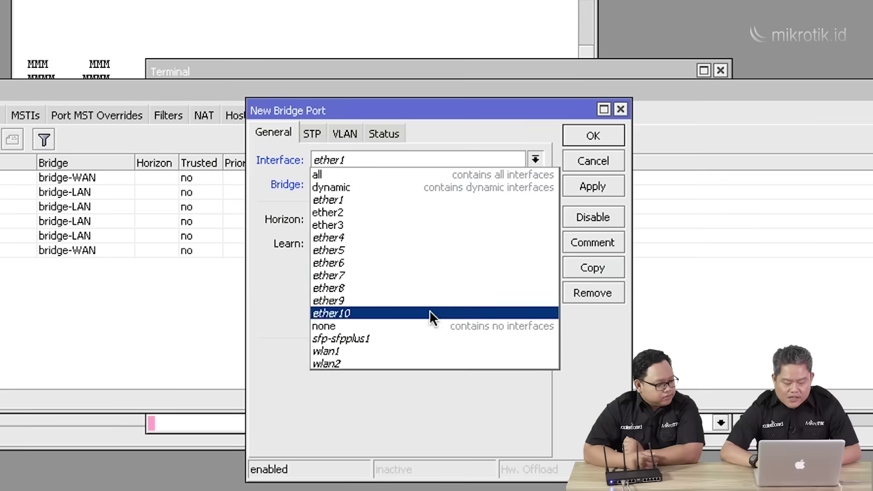
{"action": "left_click", "coordinate": [491, 321]}
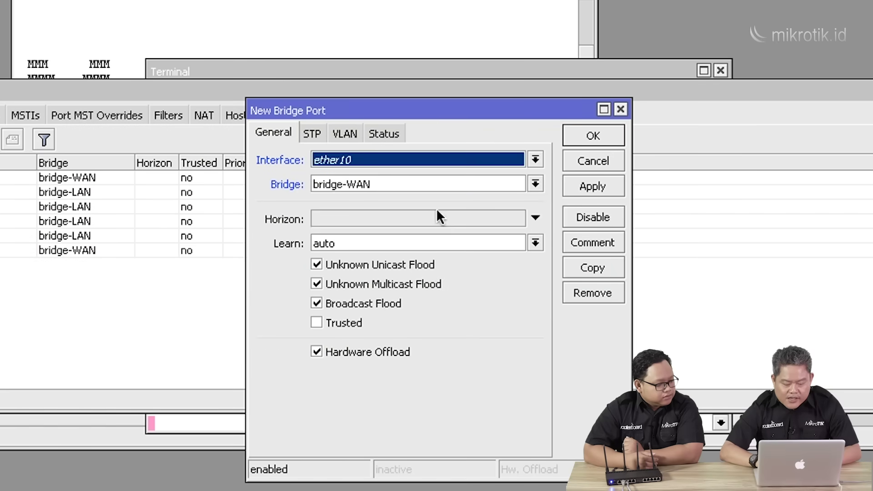
{"action": "left_click", "coordinate": [471, 182]}
{"action": "left_click", "coordinate": [466, 198]}
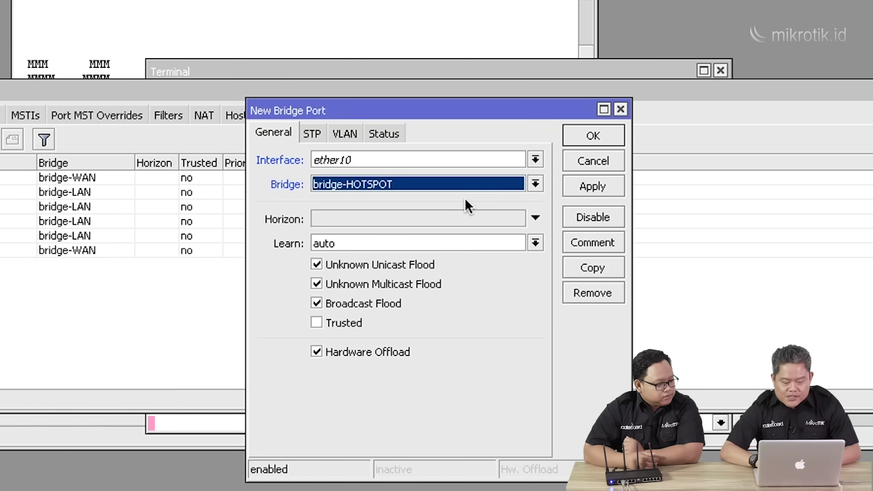
{"action": "left_click", "coordinate": [585, 187]}
{"action": "left_click", "coordinate": [584, 135]}
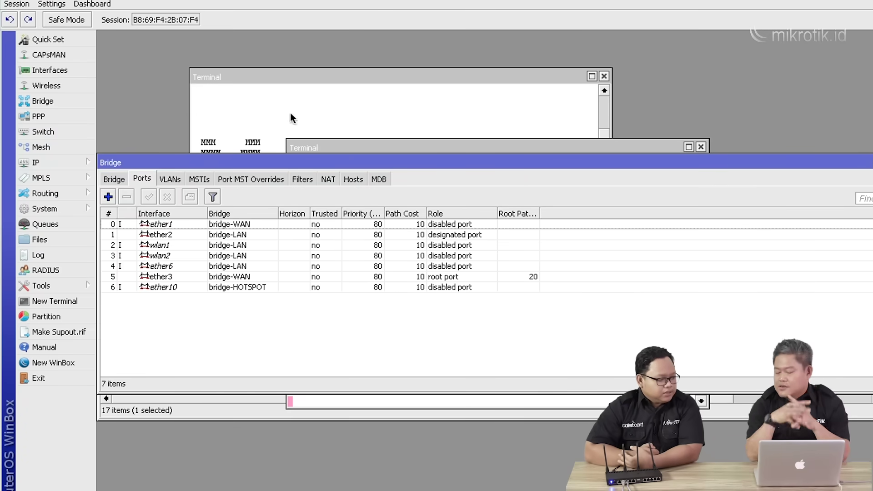
{"action": "left_click", "coordinate": [48, 164]}
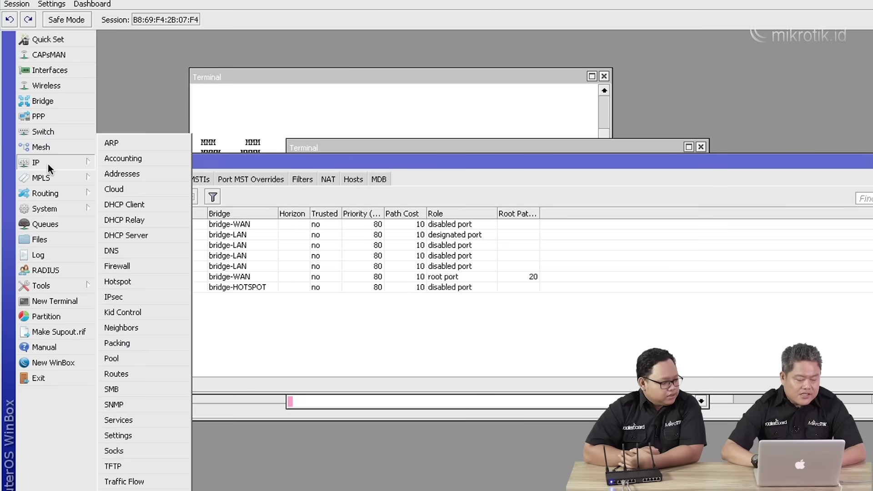
Start the Hotspot Setup wizard with bridge-HOTSPOT as the hotspot interface.
{"action": "left_click", "coordinate": [157, 282]}
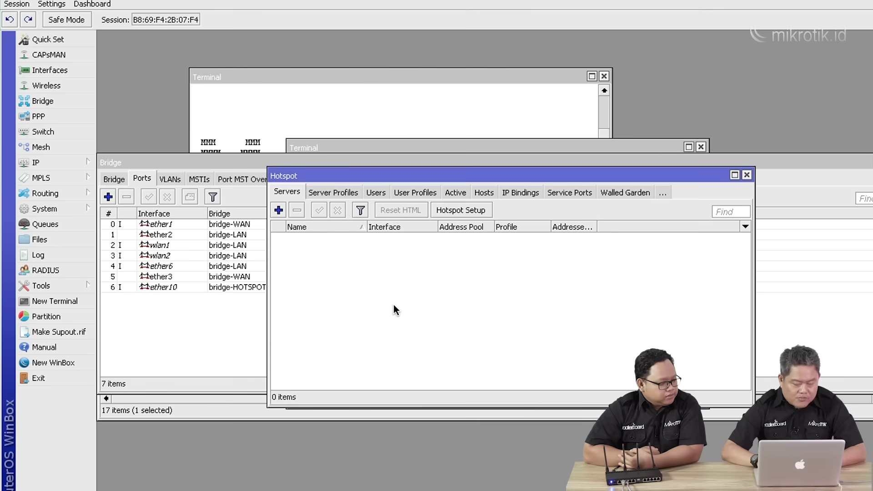
{"action": "left_click", "coordinate": [464, 210]}
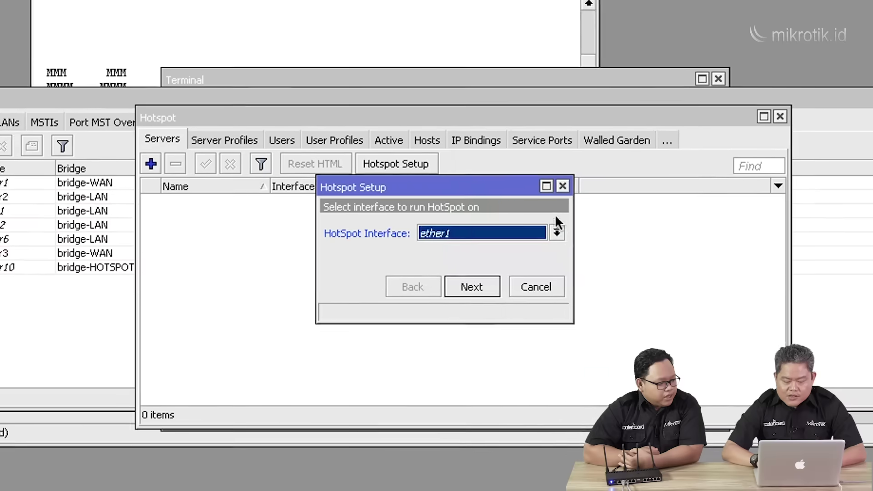
{"action": "left_click", "coordinate": [557, 232]}
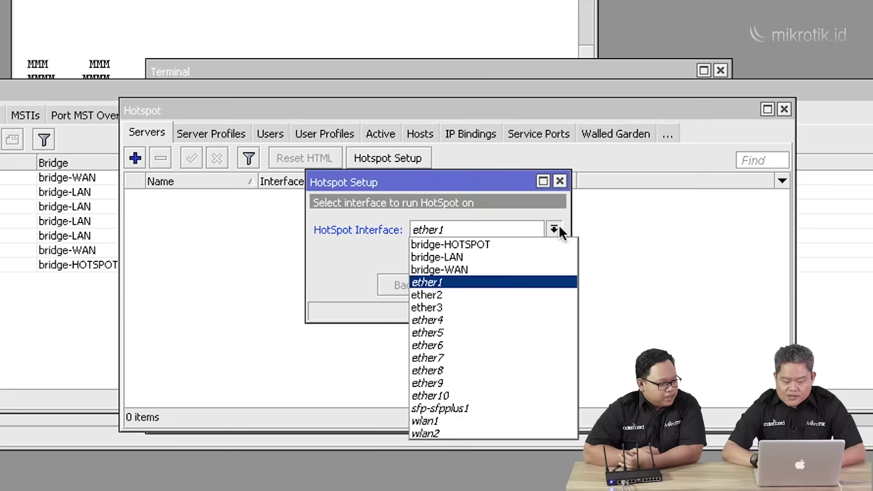
{"action": "left_click", "coordinate": [536, 247]}
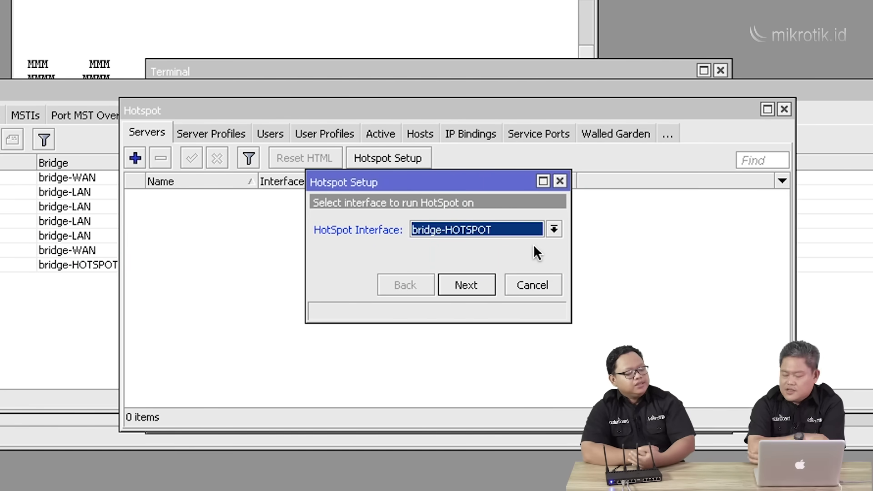
{"action": "left_click", "coordinate": [481, 285]}
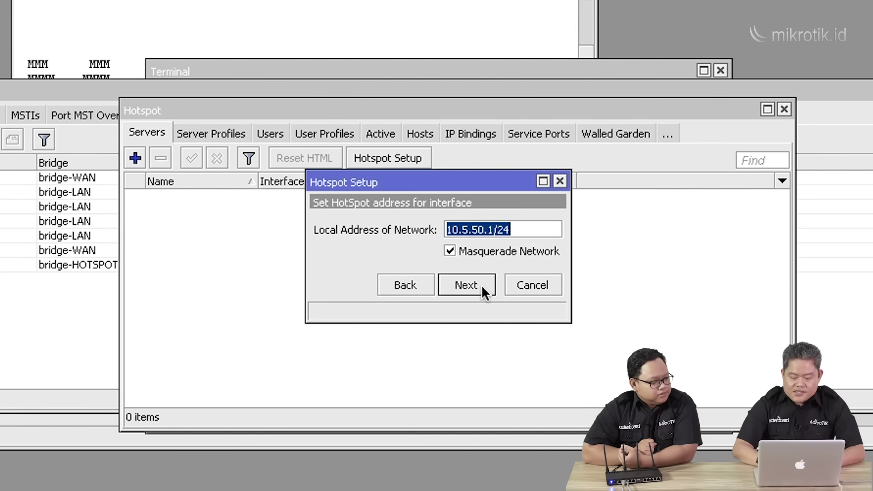
Accept 10.5.50.1/24 with masquerading, the suggested pool, no certificate, SMTP 0.0.0.0 and default DNS.
{"action": "left_click", "coordinate": [481, 284]}
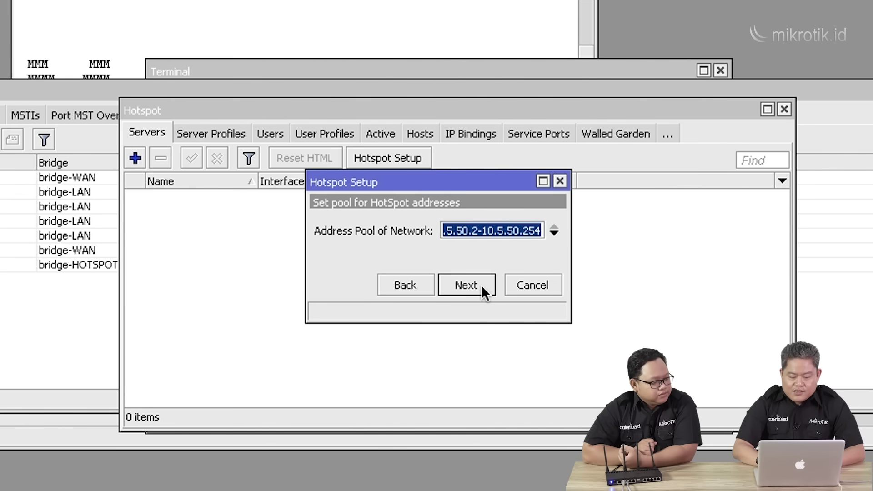
{"action": "left_click", "coordinate": [481, 285]}
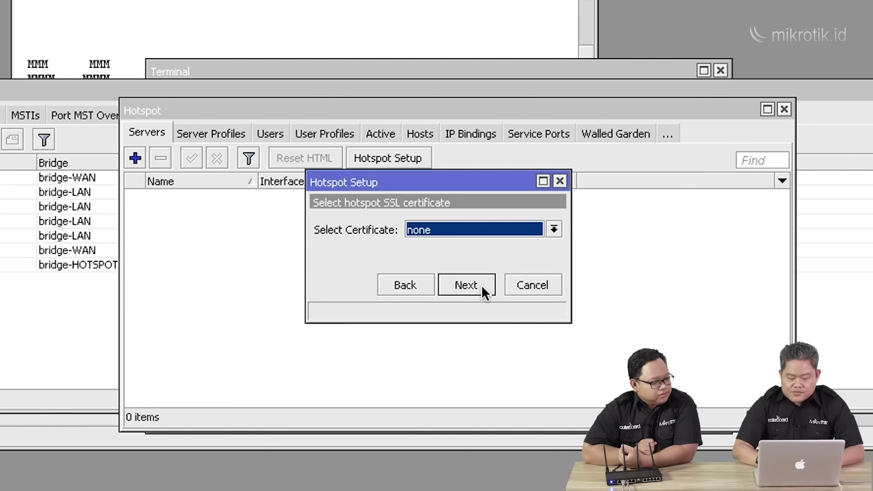
{"action": "left_click", "coordinate": [481, 285]}
{"action": "left_click", "coordinate": [481, 285]}
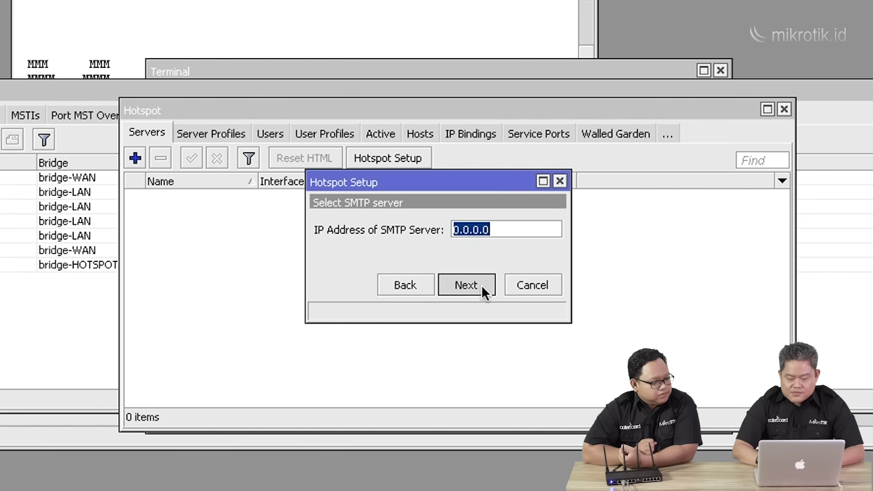
{"action": "left_click", "coordinate": [466, 285]}
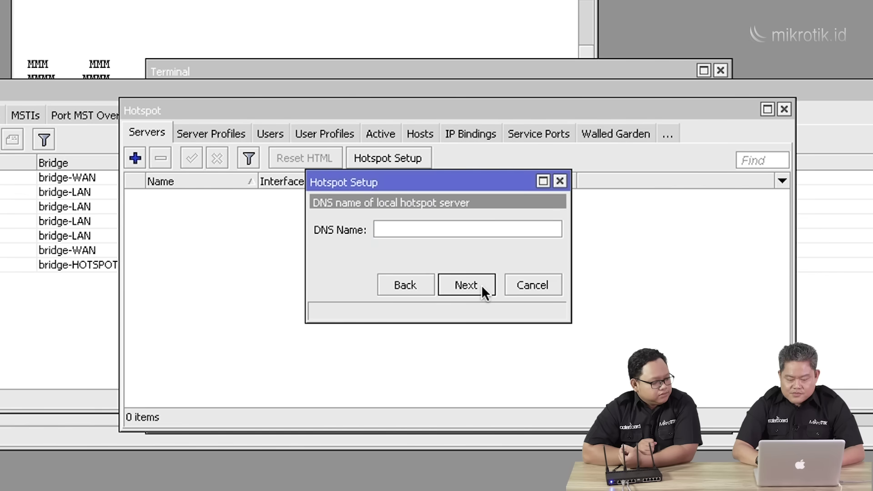
{"action": "left_click", "coordinate": [467, 285]}
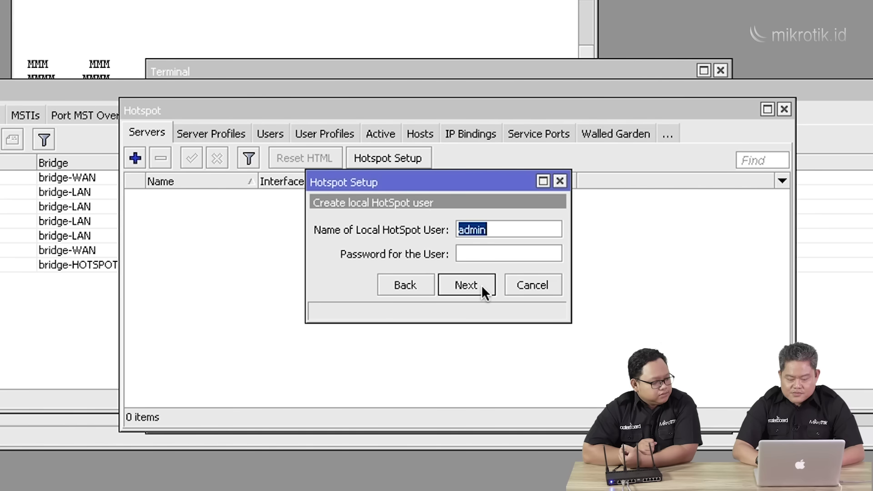
Set the local hotspot user's password and complete the hotspot setup.
{"action": "left_click", "coordinate": [501, 254]}
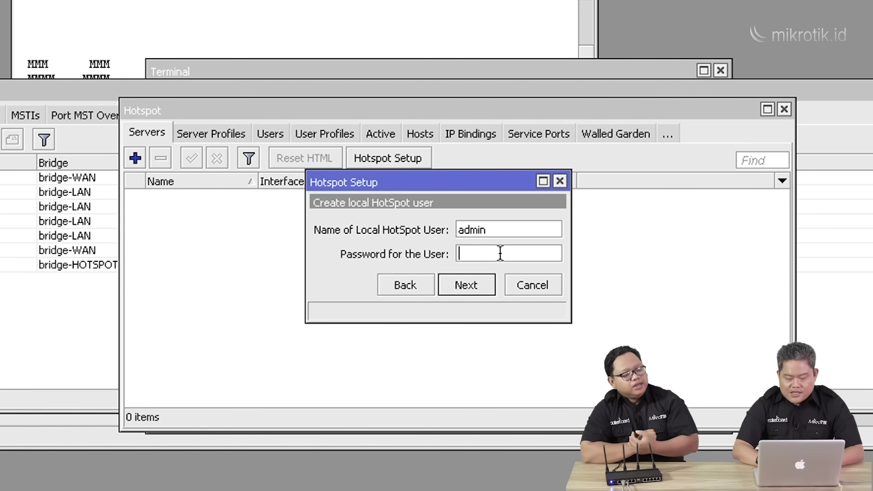
{"action": "type", "text": "12345"}
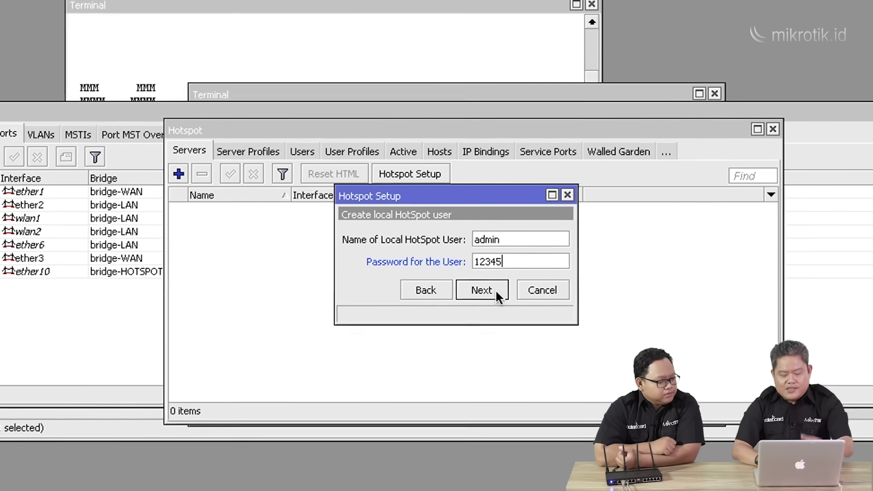
{"action": "left_click", "coordinate": [495, 290]}
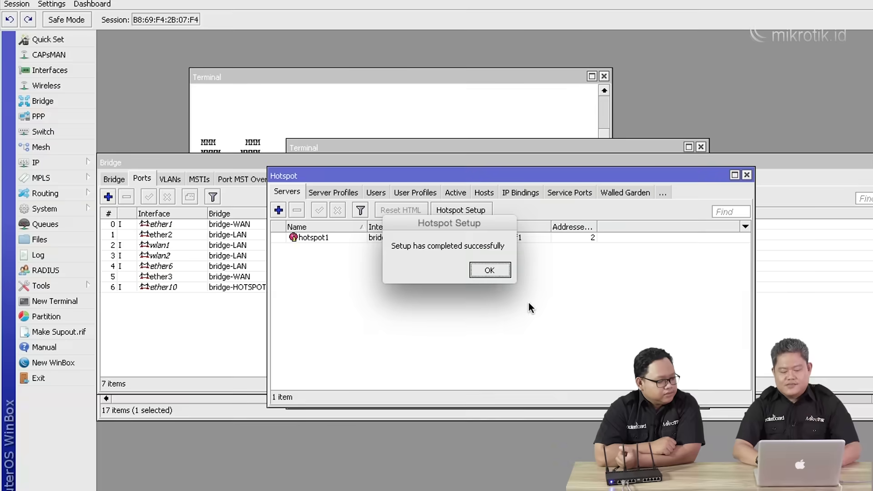
{"action": "left_click", "coordinate": [493, 272]}
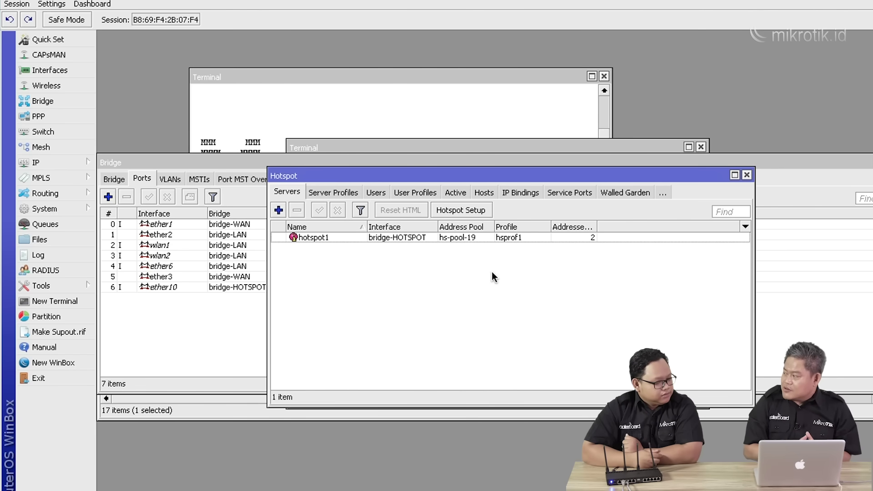
Move the wlan2 port into bridge-HOTSPOT.
{"action": "left_click", "coordinate": [170, 325]}
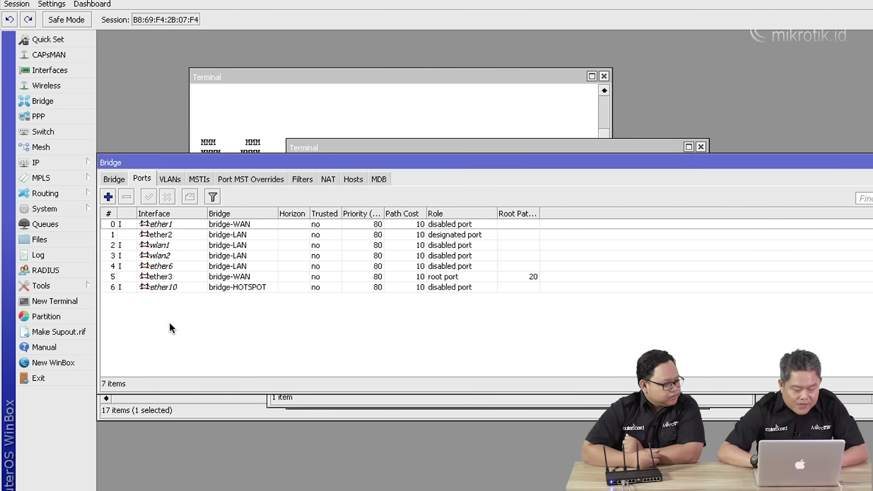
{"action": "left_click", "coordinate": [189, 257]}
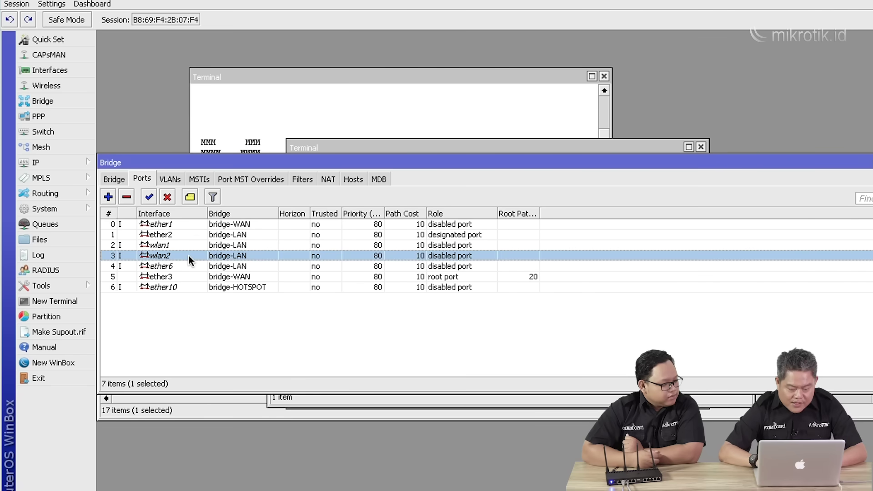
{"action": "double_click", "coordinate": [188, 255]}
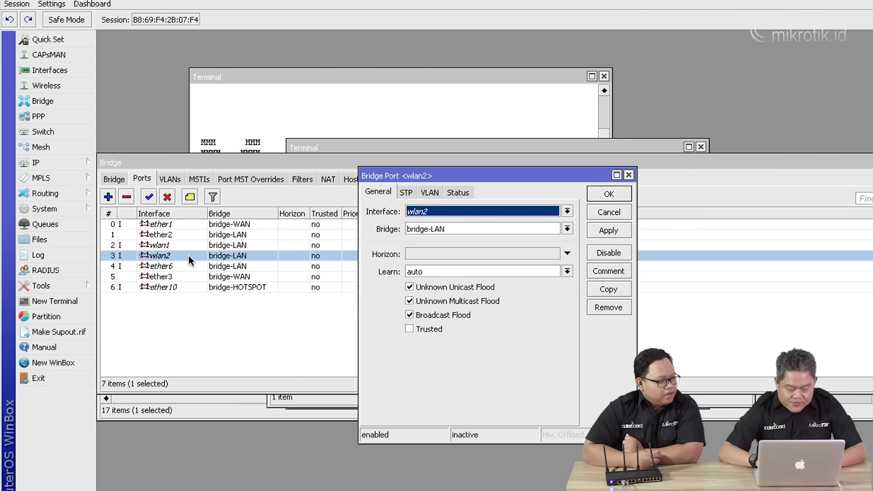
{"action": "left_click", "coordinate": [499, 229]}
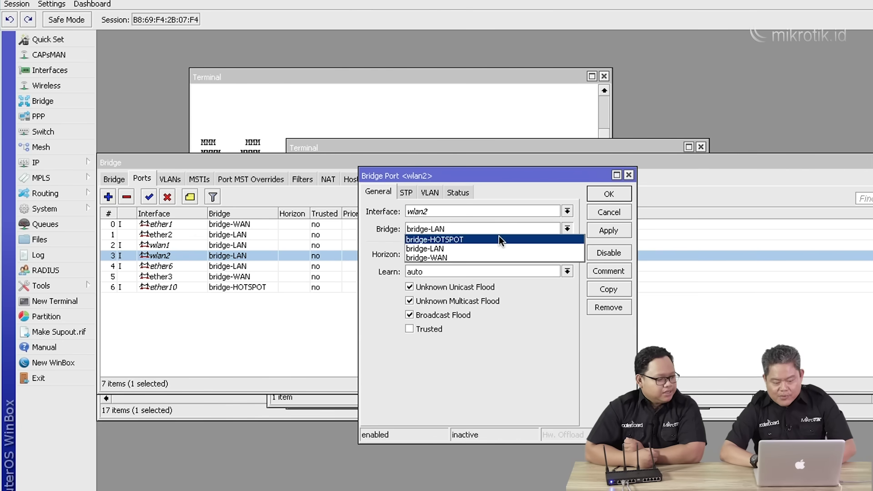
{"action": "left_click", "coordinate": [498, 236]}
{"action": "left_click", "coordinate": [608, 232]}
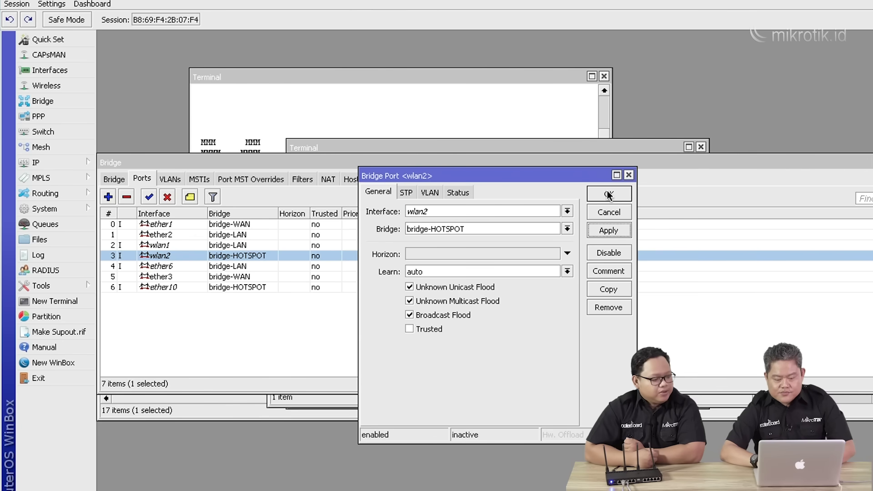
{"action": "left_click", "coordinate": [608, 195]}
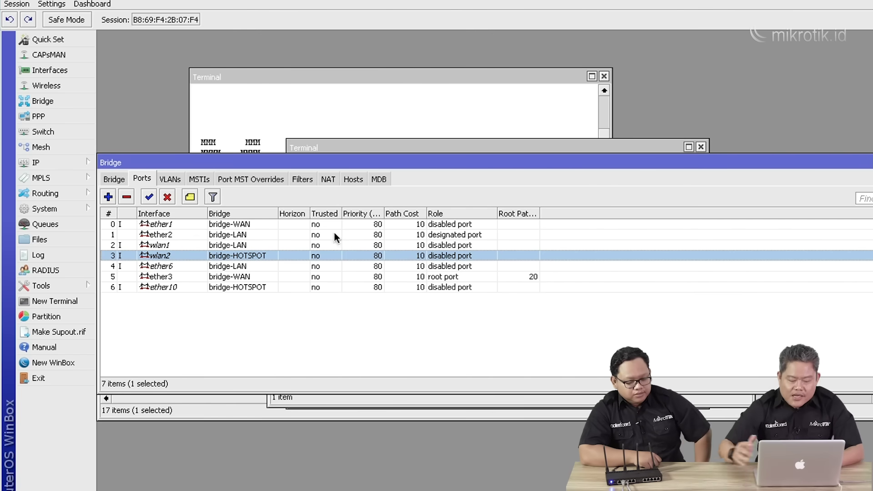
Add ether9 as a bridge-HOTSPOT port and sort the ports list by bridge.
{"action": "left_click", "coordinate": [105, 195]}
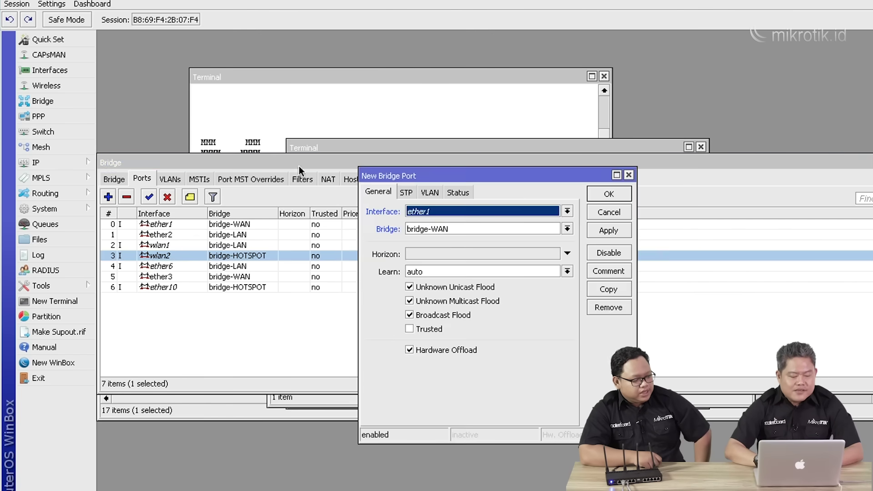
{"action": "left_click", "coordinate": [475, 212]}
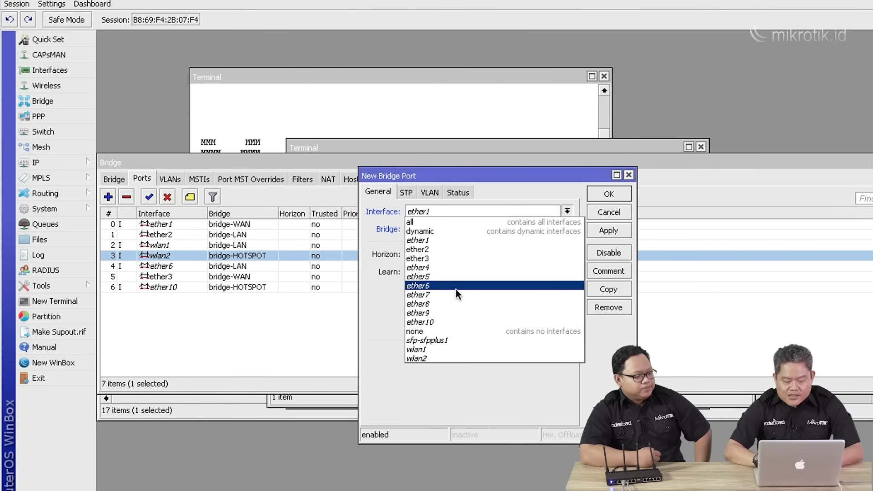
{"action": "left_click", "coordinate": [454, 311]}
{"action": "left_click", "coordinate": [457, 227]}
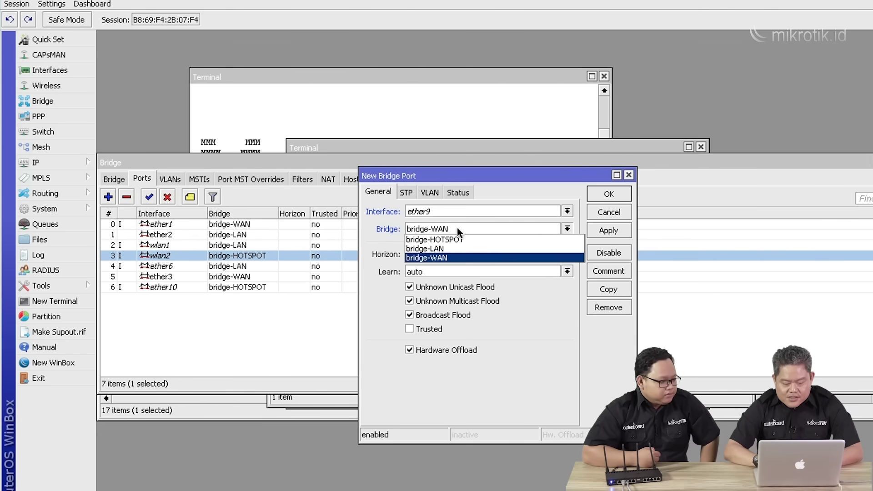
{"action": "left_click", "coordinate": [457, 238]}
{"action": "left_click", "coordinate": [607, 231]}
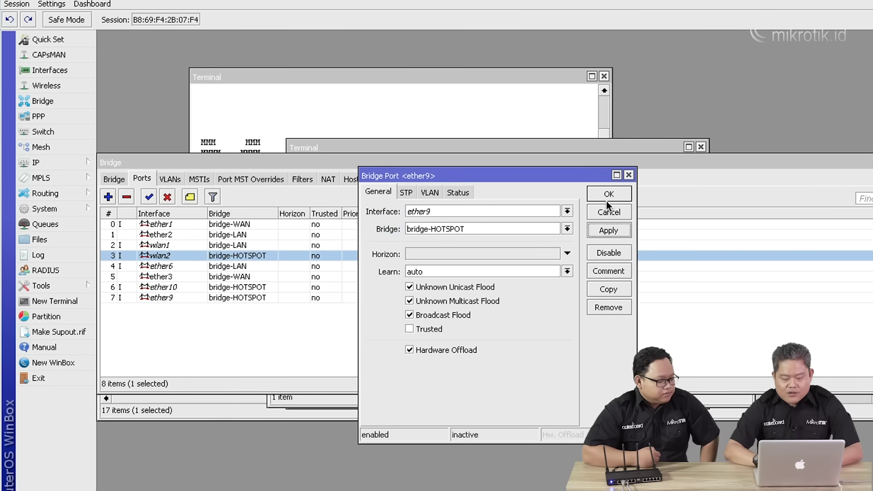
{"action": "left_click", "coordinate": [609, 194]}
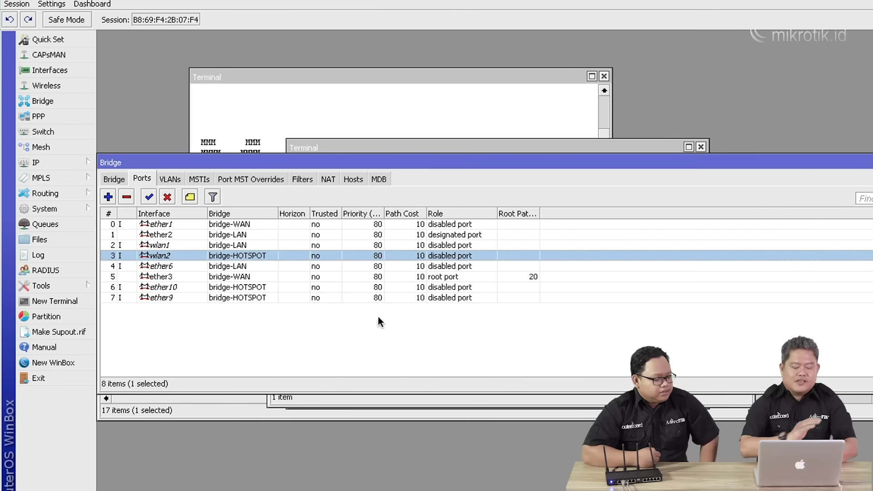
{"action": "left_click", "coordinate": [283, 342]}
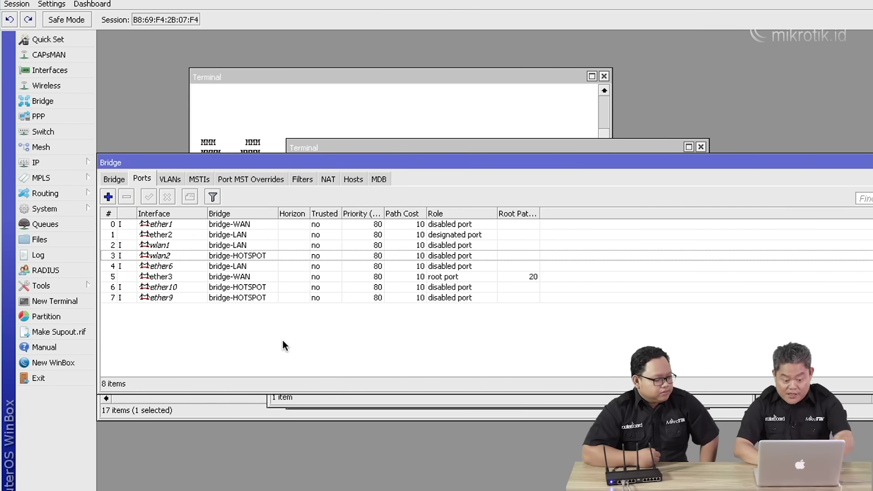
{"action": "left_click", "coordinate": [257, 214]}
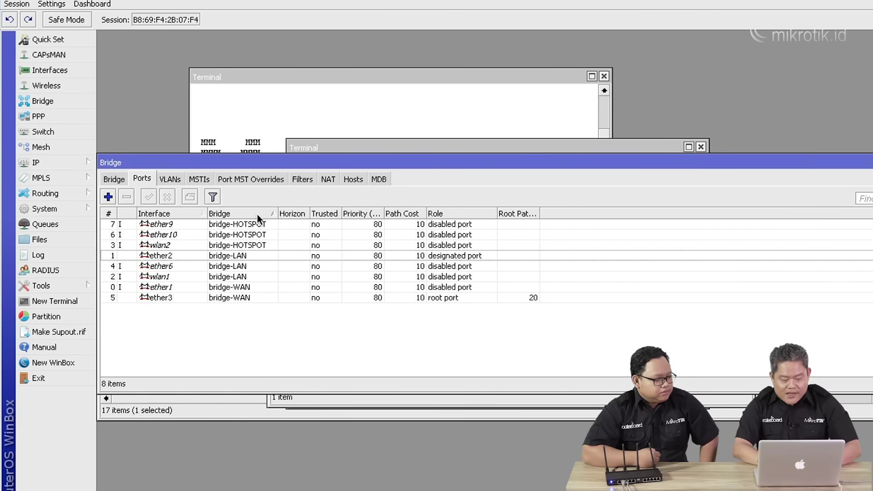